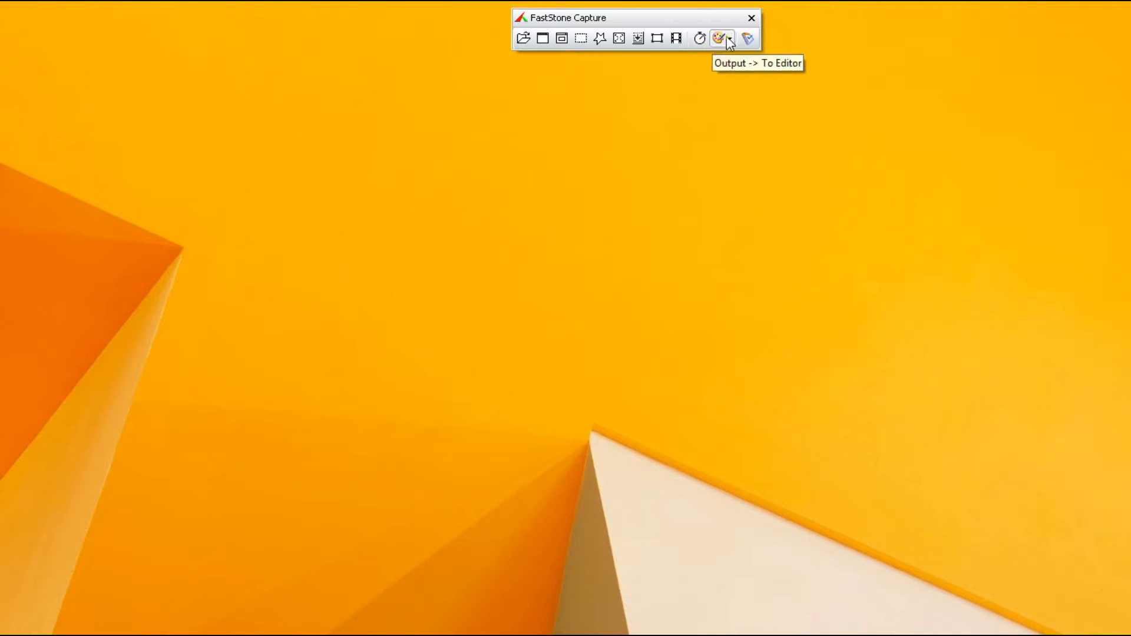
click(726, 37)
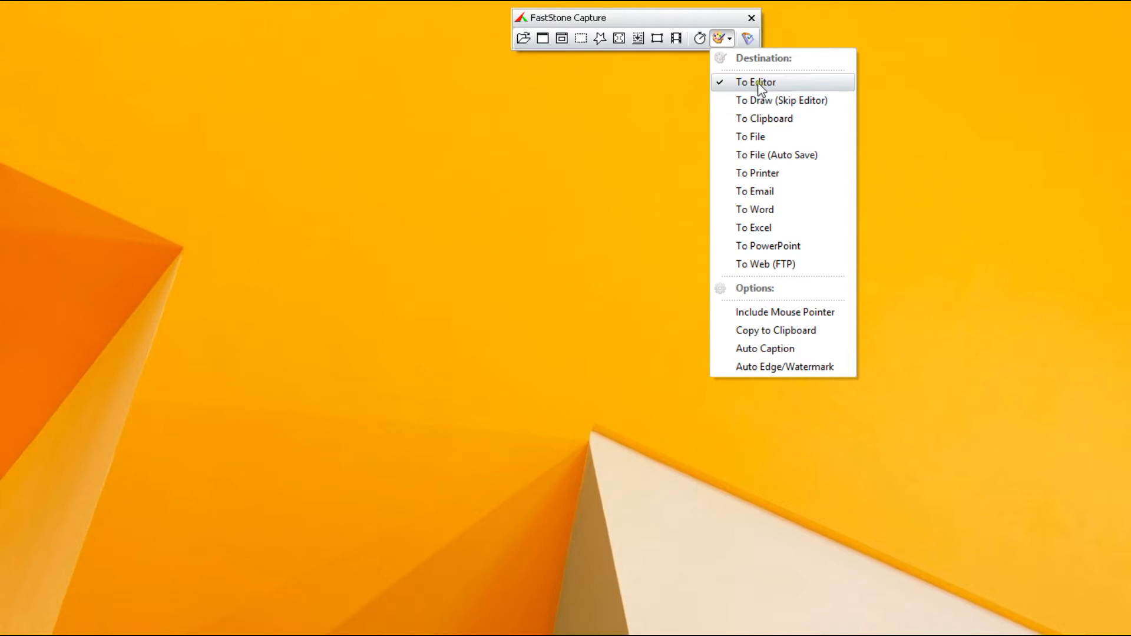
click(749, 38)
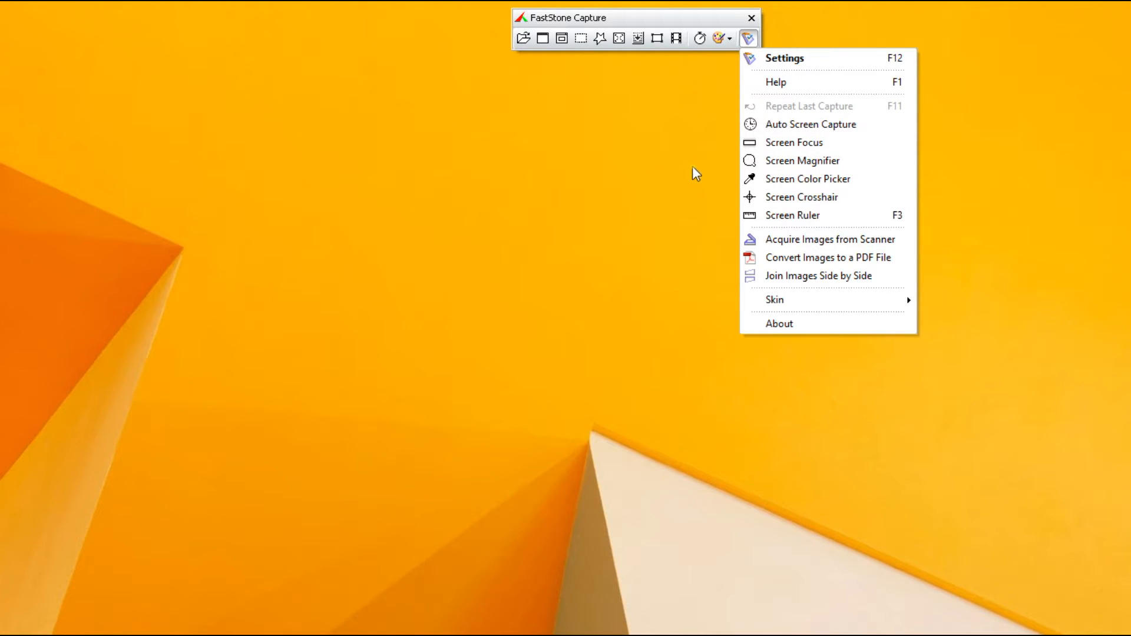
click(644, 166)
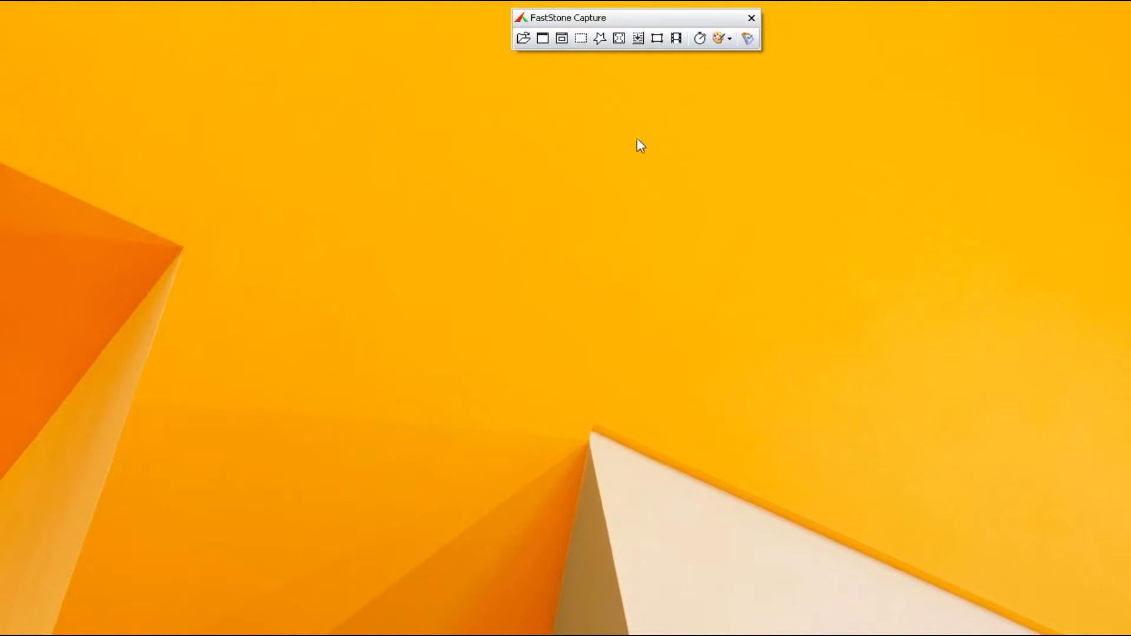
Step: Move the capture toolbar aside and open folder 03 inside Photografi on drive E: in File Explorer
drag(649, 13, 966, 13)
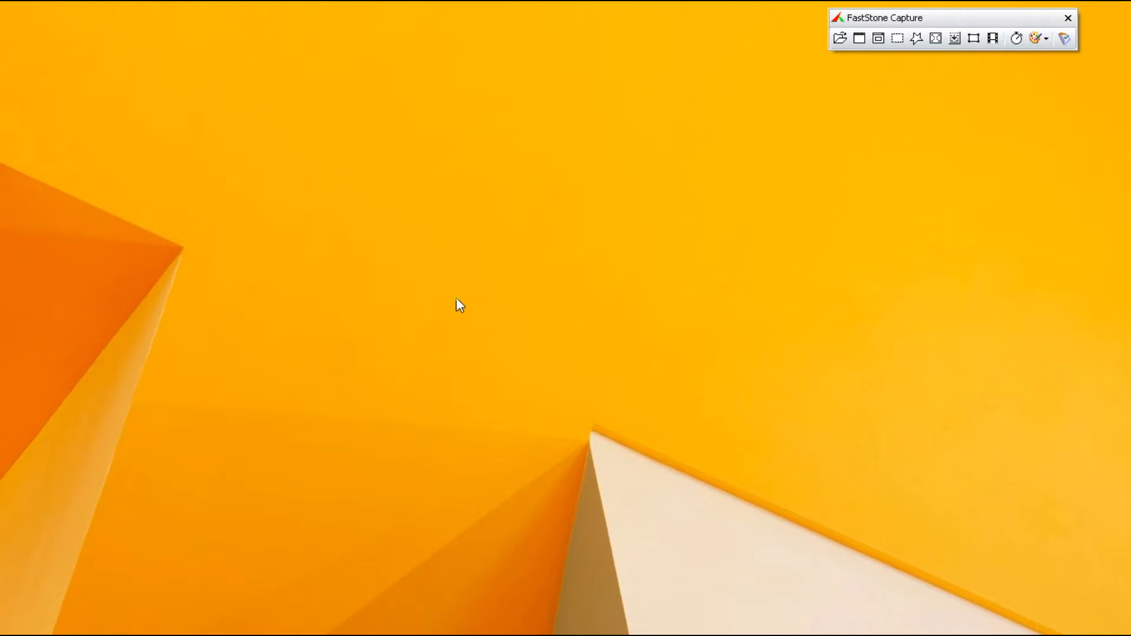
mouse_move(523, 627)
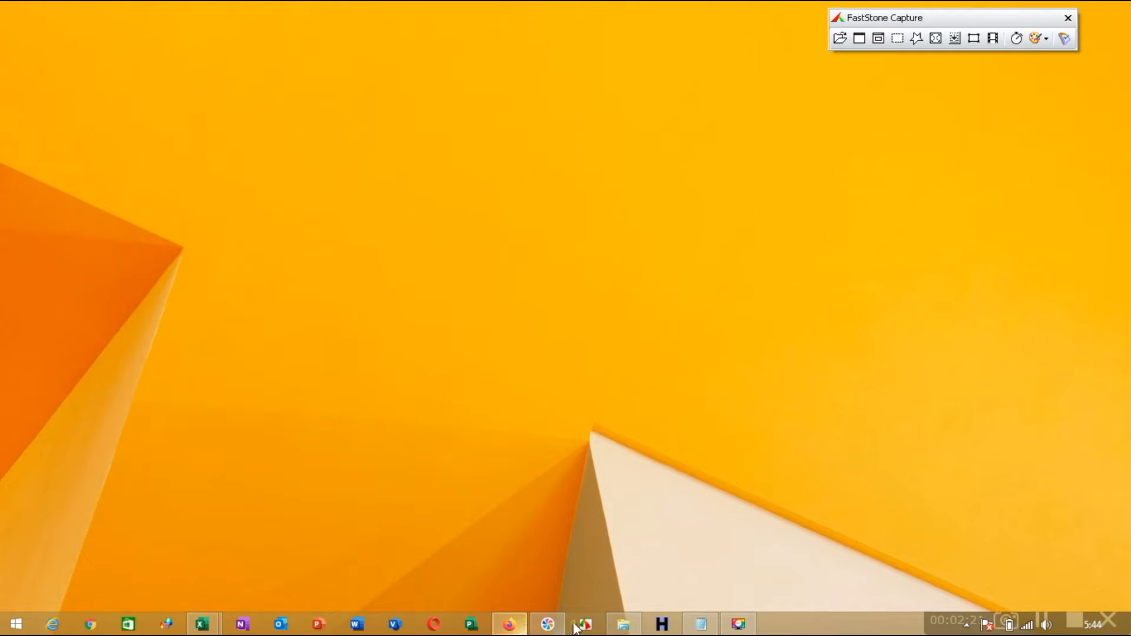
click(625, 627)
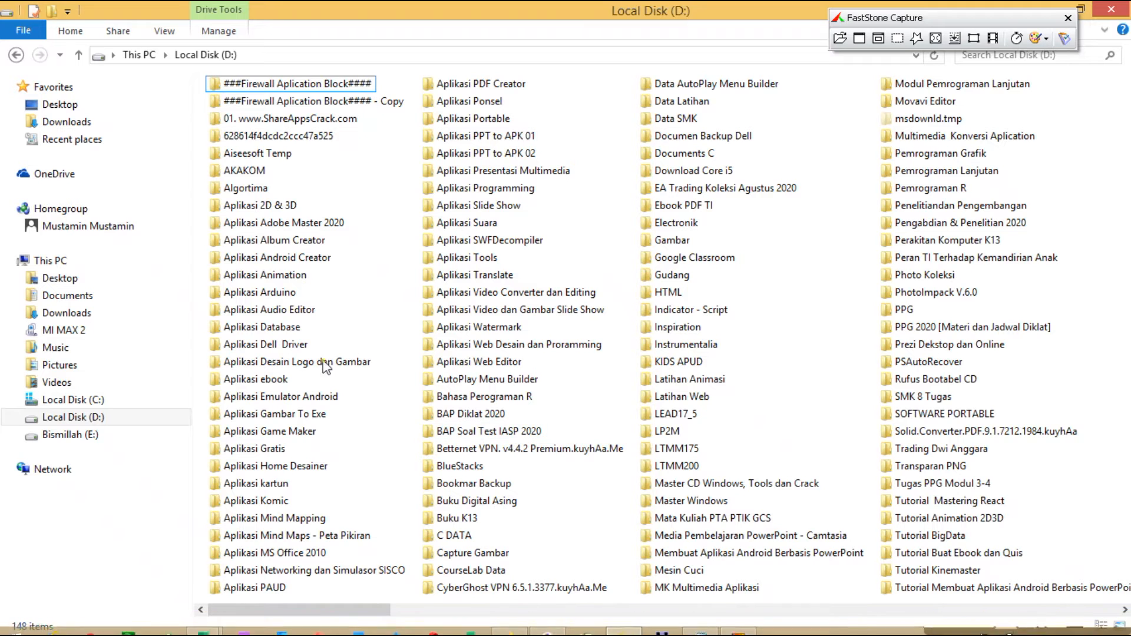
click(100, 436)
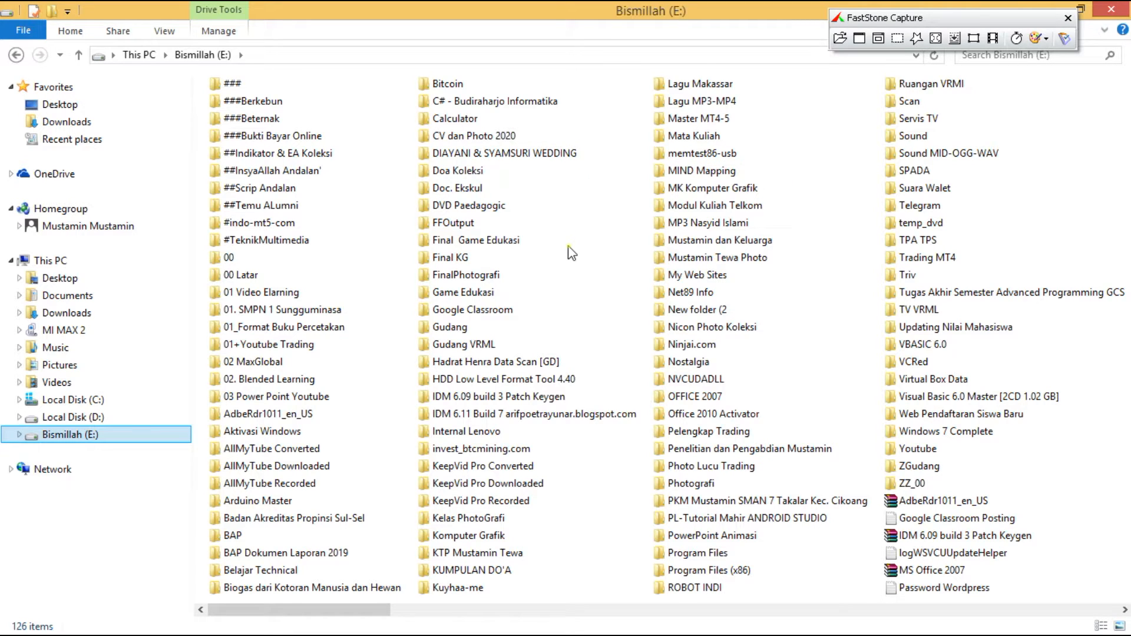
double_click(691, 483)
double_click(232, 107)
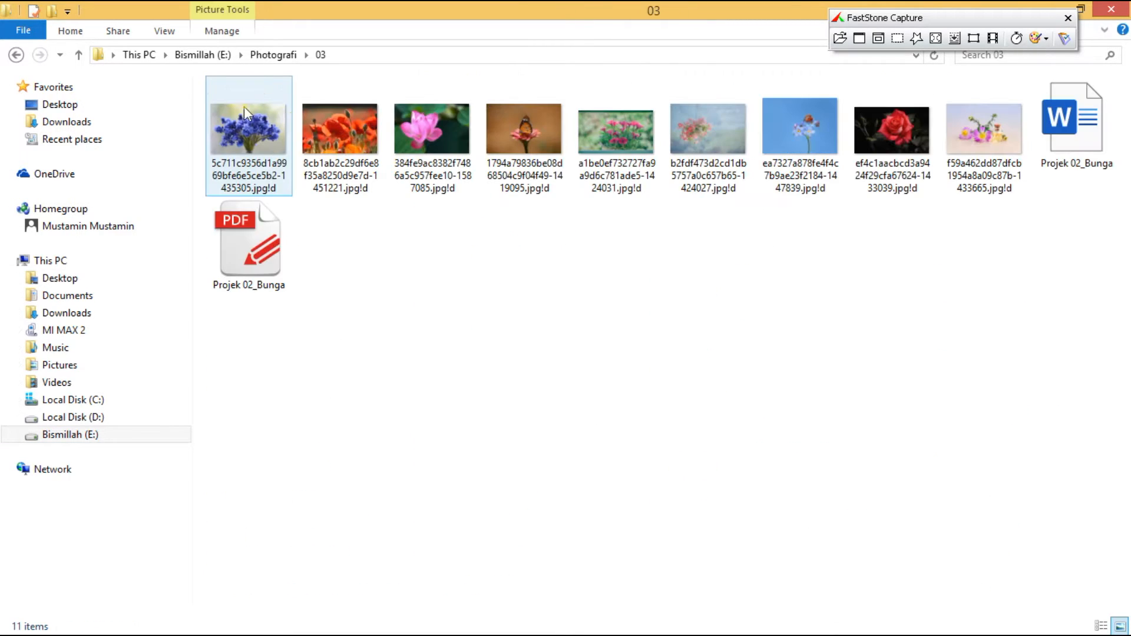
Step: Open the butterfly-on-flower picture in Windows Photo Viewer and move the capture toolbar clear of the window controls
double_click(525, 134)
right_click(526, 132)
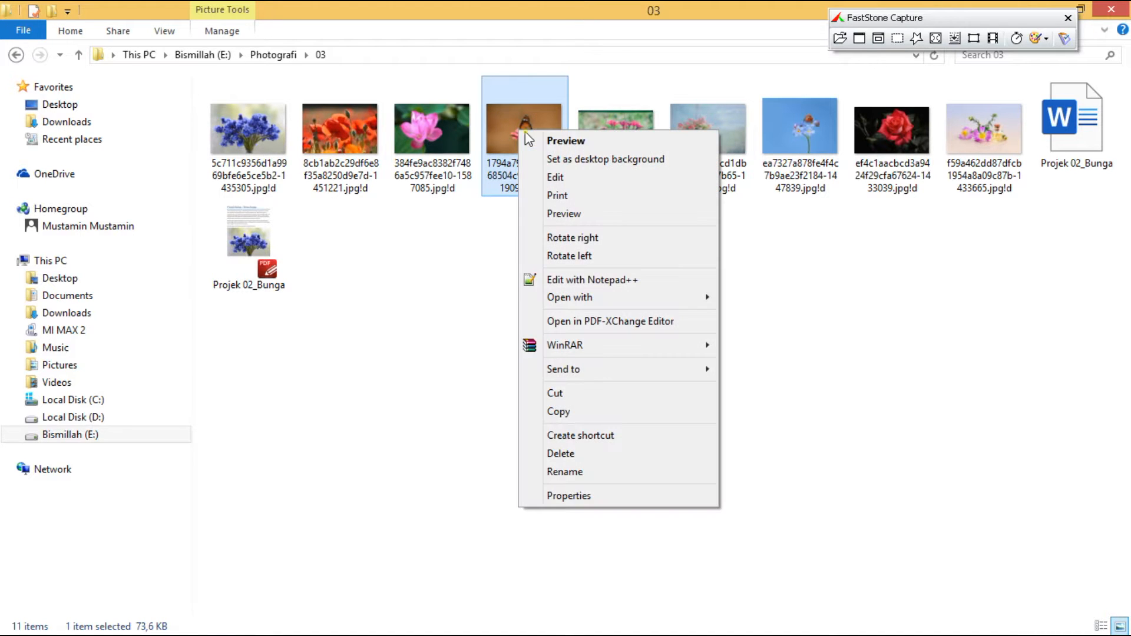
click(552, 142)
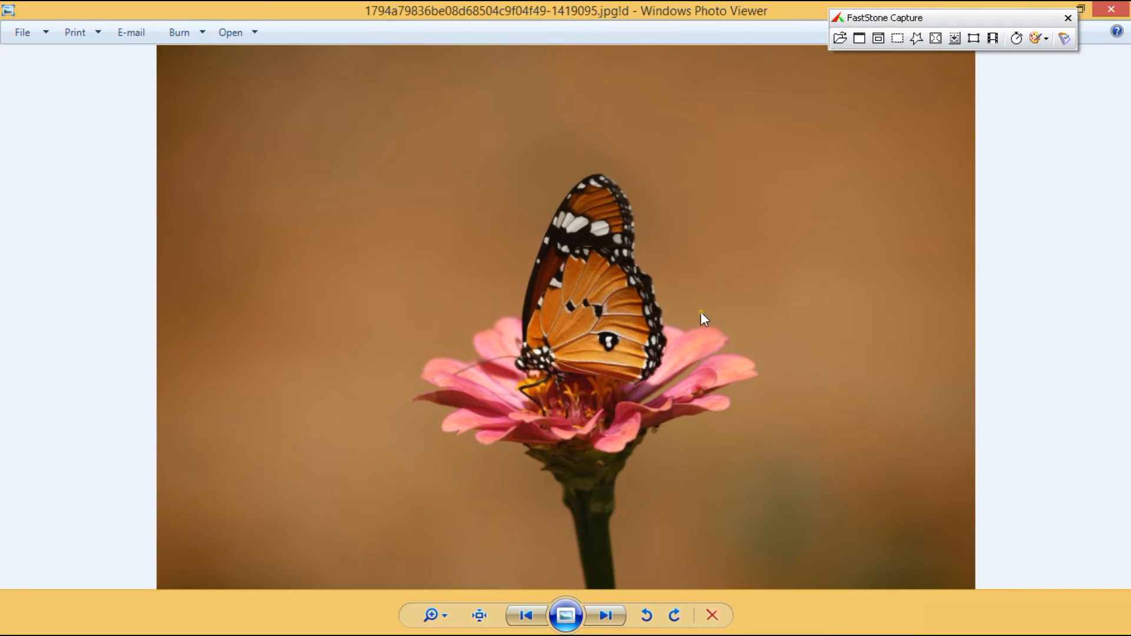
click(944, 15)
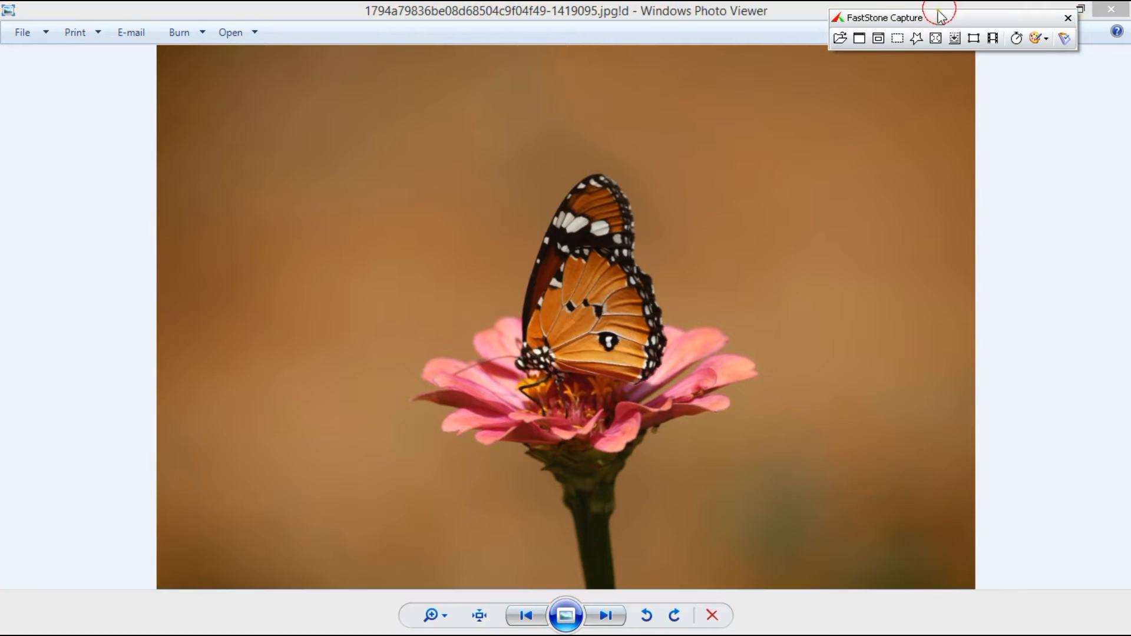
drag(919, 11, 888, 12)
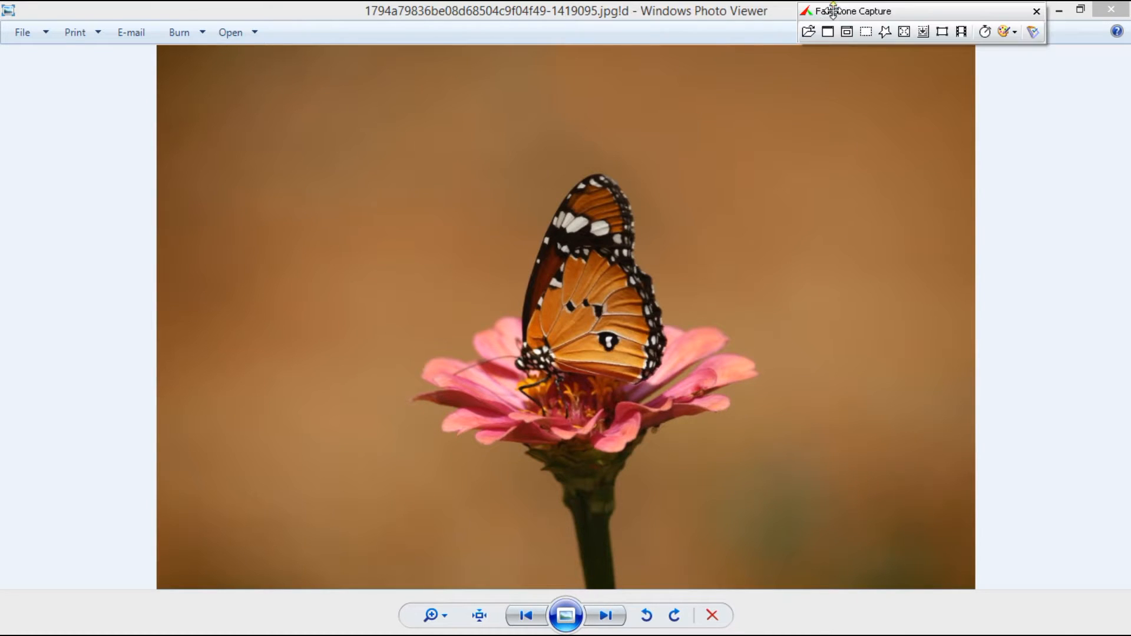
click(991, 475)
Step: Capture a rectangular region of about 443 x 507 pixels around the butterfly and flower, and close the capture without saving
mouse_move(814, 9)
click(864, 32)
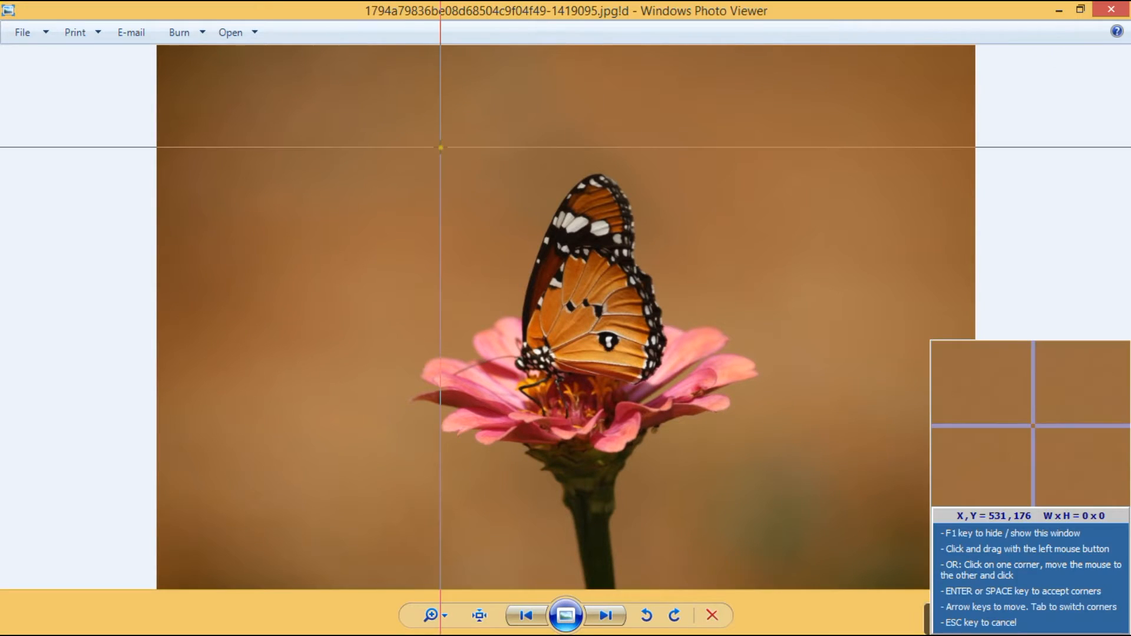
click(406, 169)
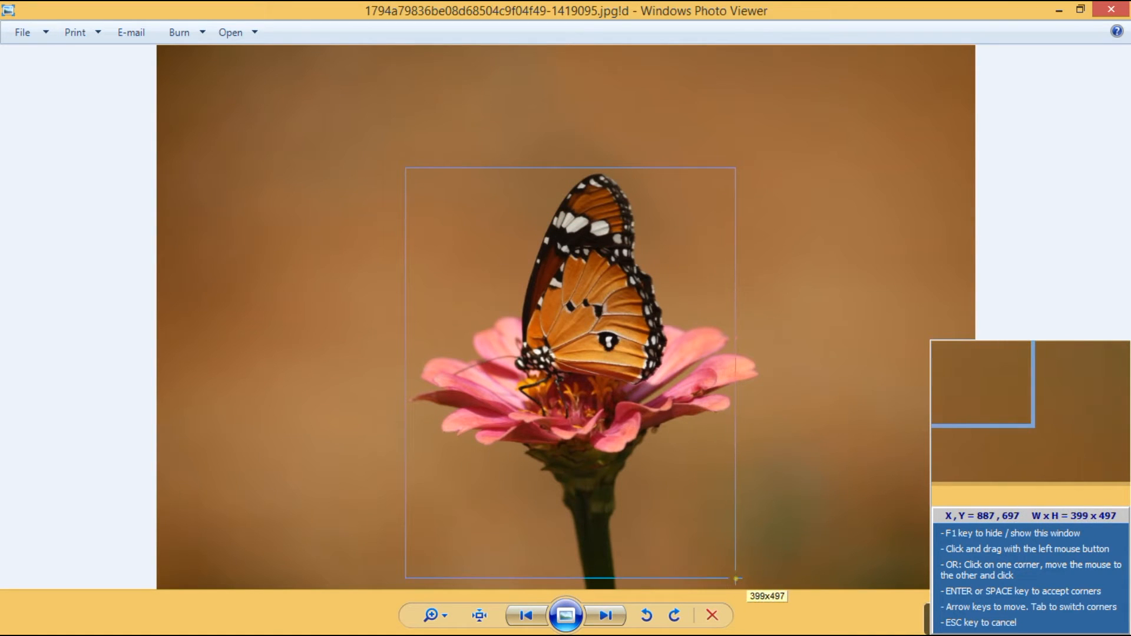
click(772, 587)
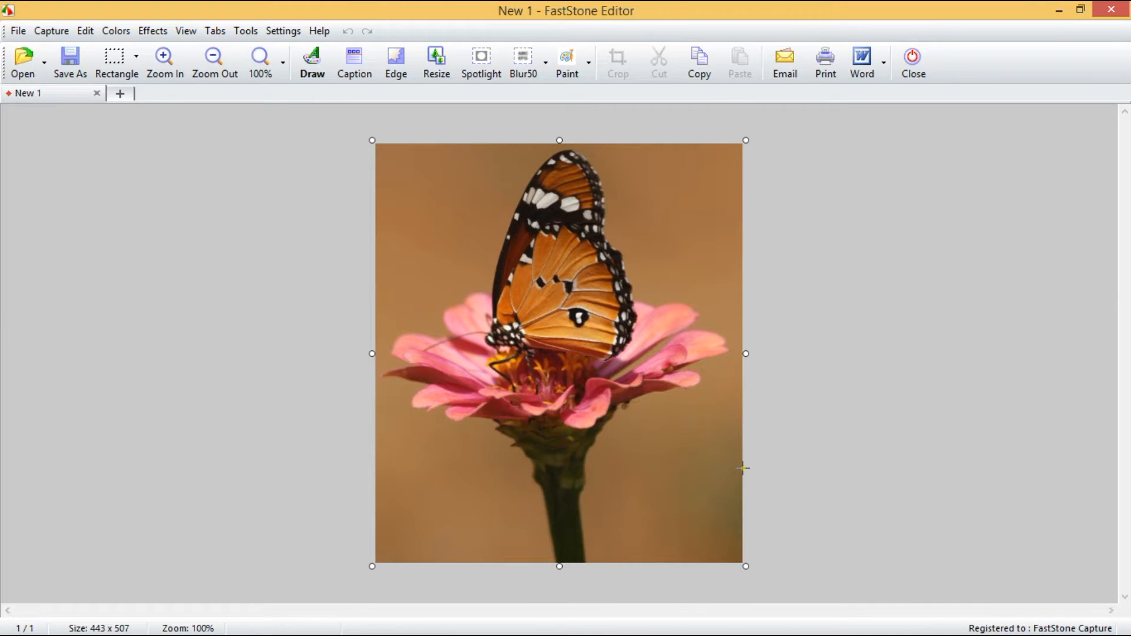
click(913, 65)
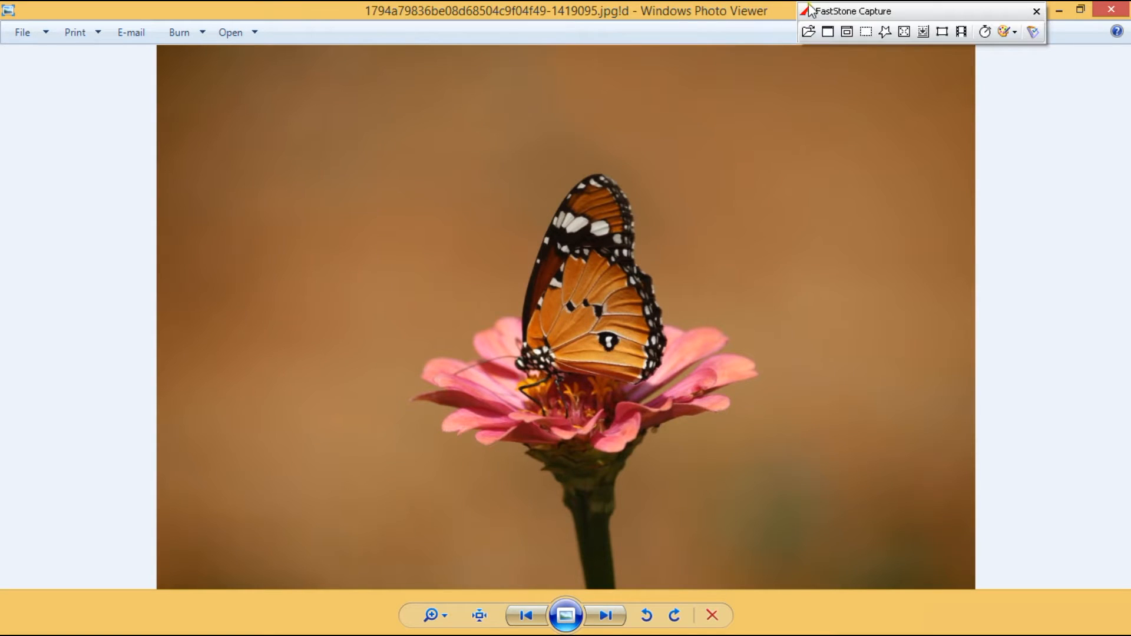
Step: Capture a freehand region following the outline of the butterfly, flower and stem, about 429 x 506 pixels overall
click(885, 32)
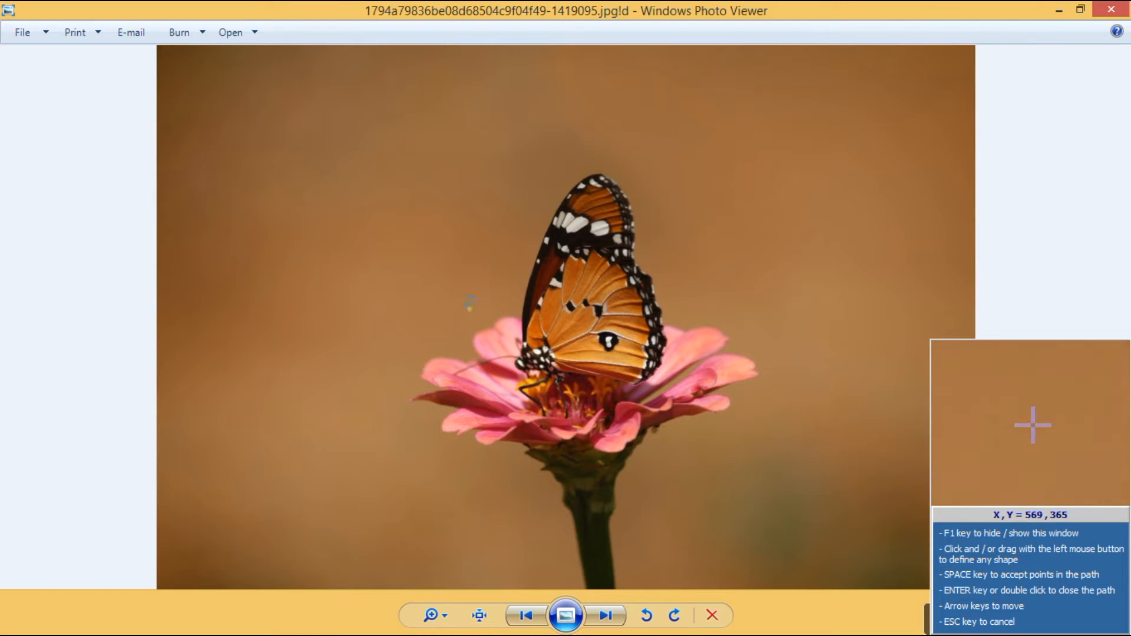
mouse_move(472, 352)
mouse_down()
mouse_move(472, 324)
mouse_move(521, 312)
mouse_move(561, 187)
mouse_move(576, 169)
mouse_move(603, 168)
mouse_move(626, 187)
mouse_move(671, 315)
mouse_move(716, 320)
mouse_move(761, 381)
mouse_move(734, 393)
mouse_move(734, 421)
mouse_move(661, 431)
mouse_move(601, 580)
mouse_move(536, 460)
mouse_move(460, 441)
mouse_move(415, 404)
mouse_move(412, 359)
mouse_move(473, 348)
mouse_up()
double_click(473, 348)
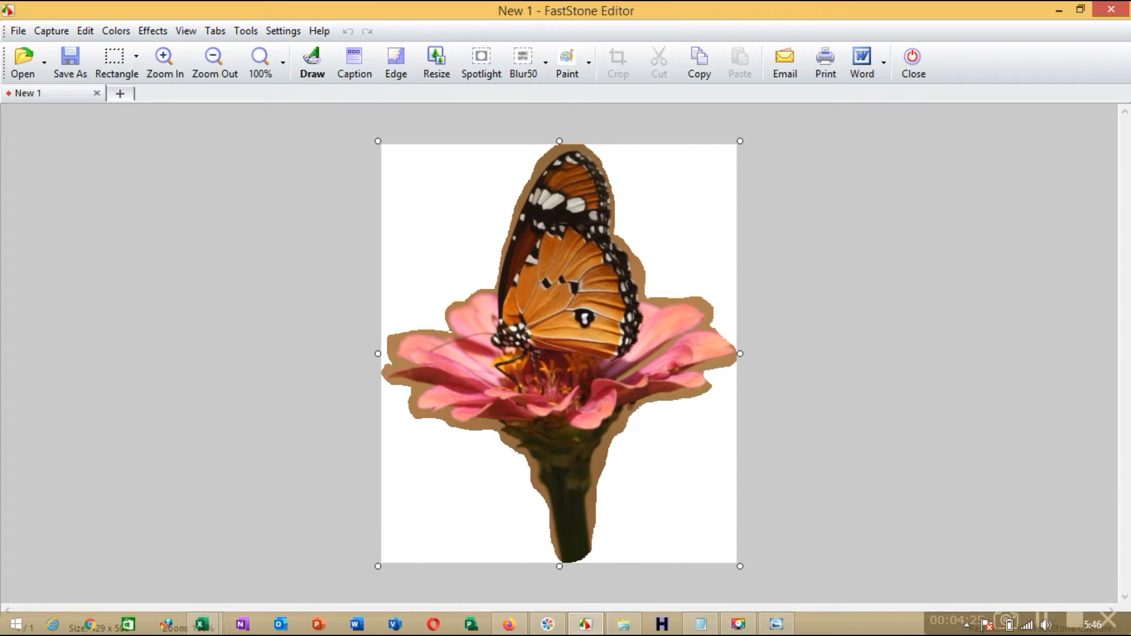
mouse_move(586, 628)
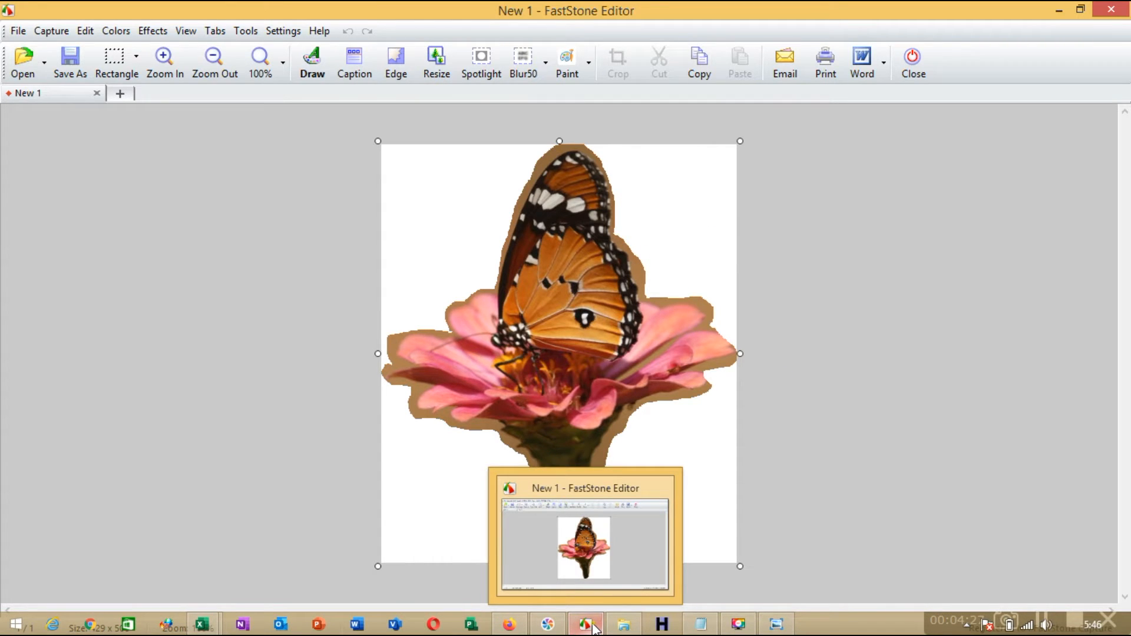
click(586, 628)
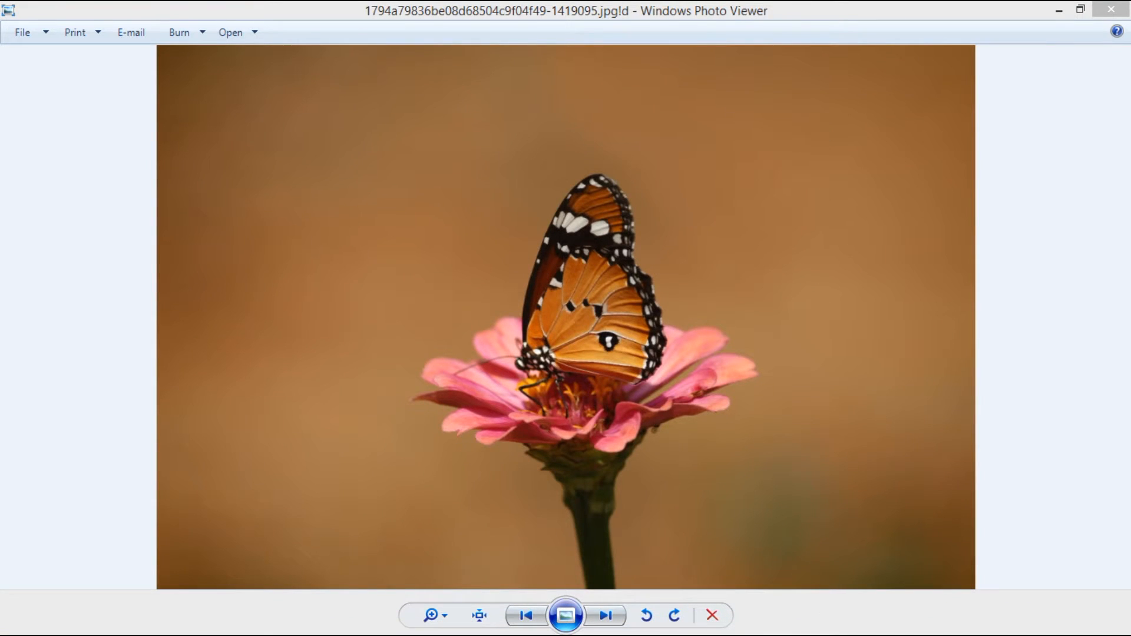
click(776, 625)
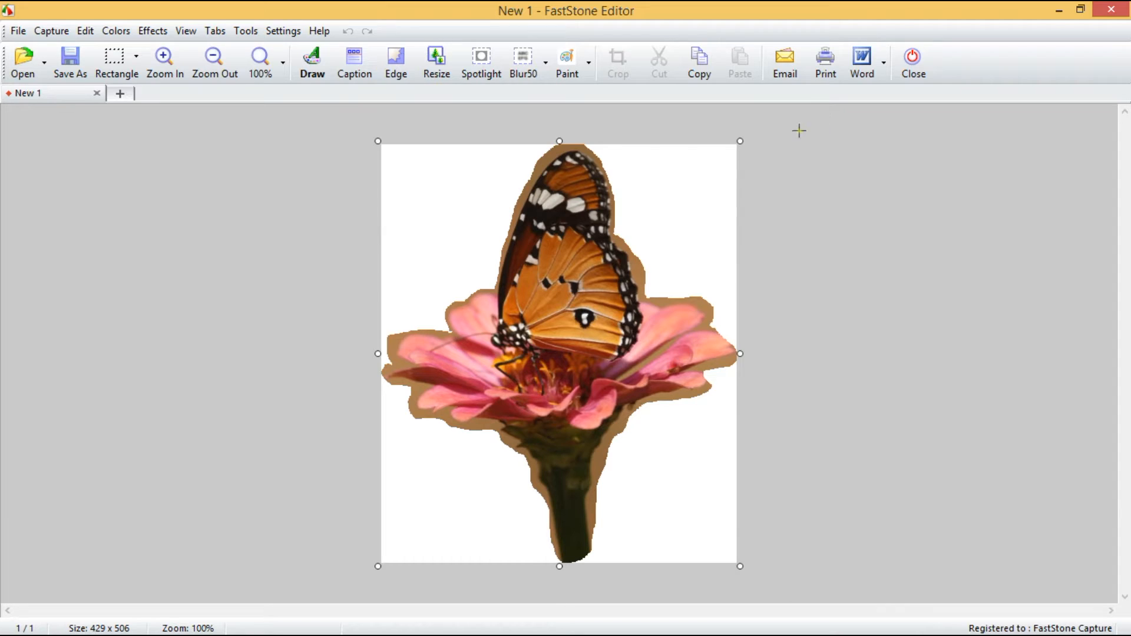
Step: Examine the file formats available for saving the freehand capture, and cancel the save dialog
click(71, 65)
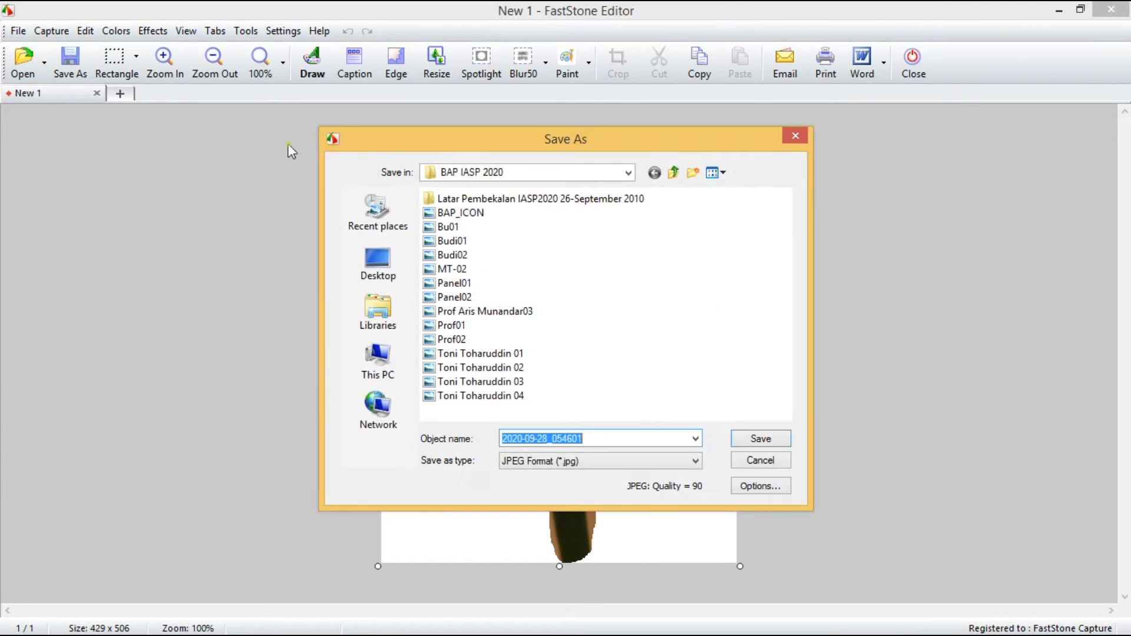
click(697, 461)
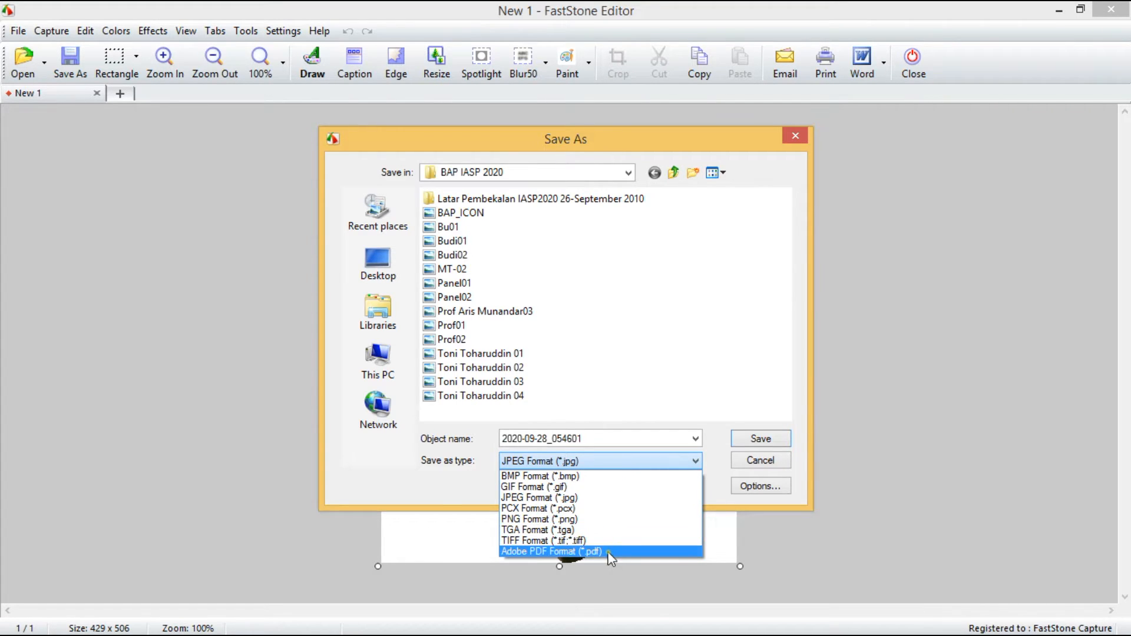
click(795, 136)
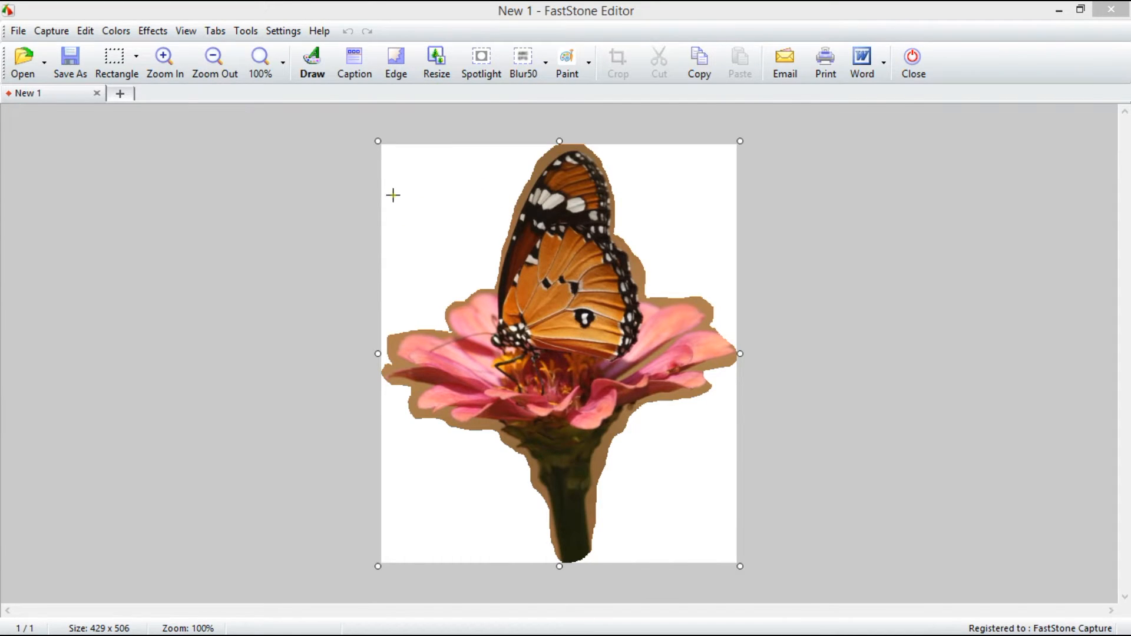
Step: Start saving the freehand capture and select the Data Latihan folder on Local Disk (D:) as the location
click(69, 59)
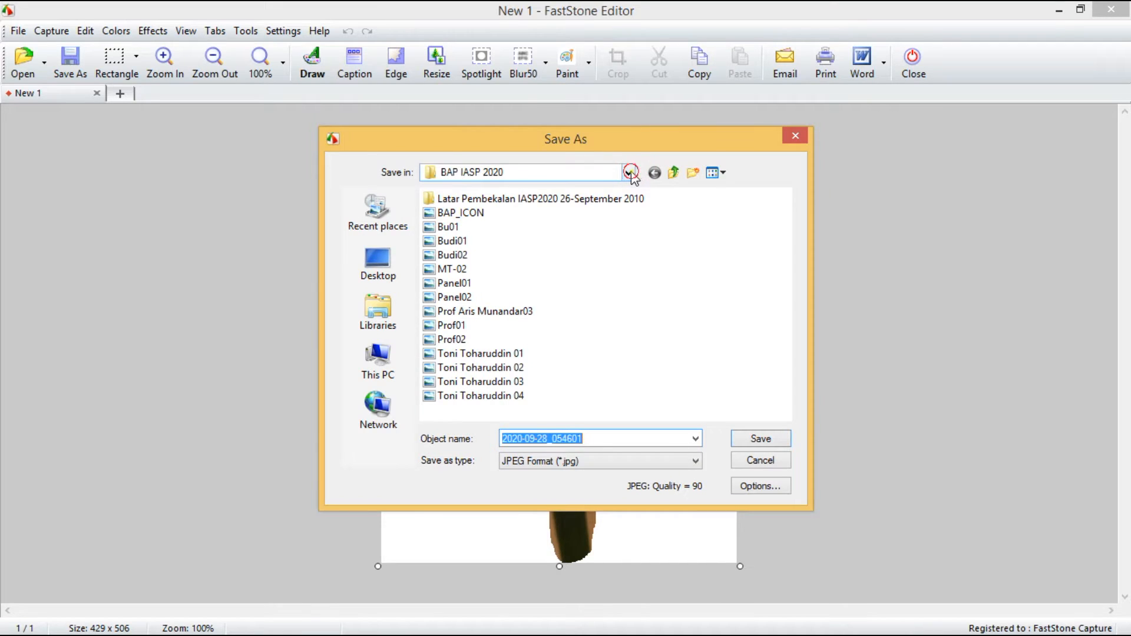
click(629, 172)
click(484, 400)
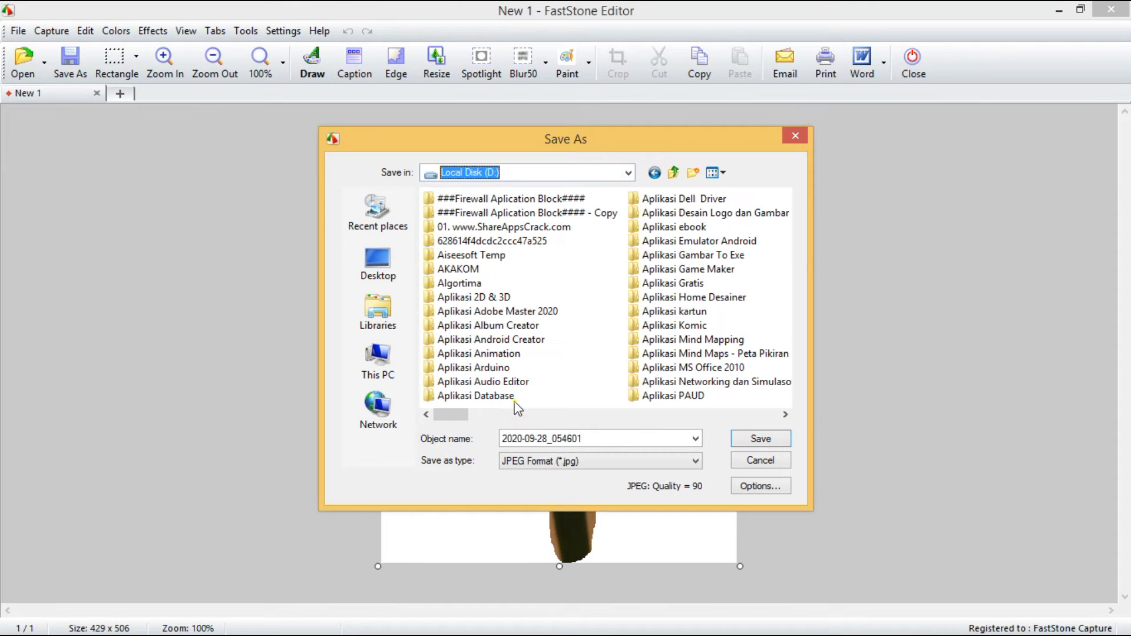
click(460, 415)
drag(460, 416, 545, 422)
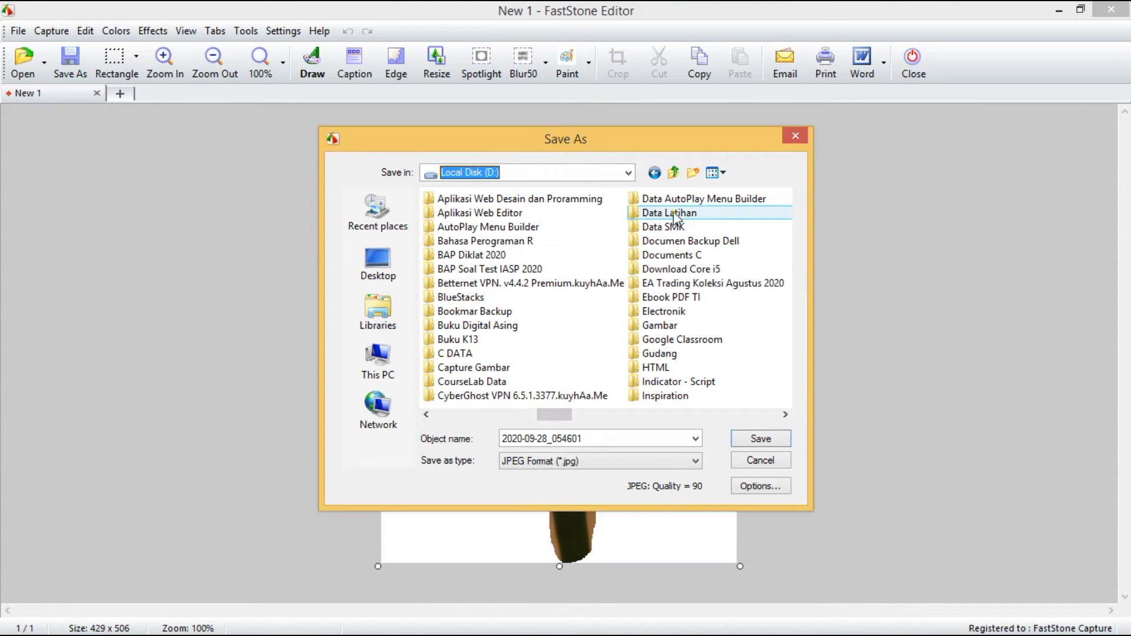
click(648, 217)
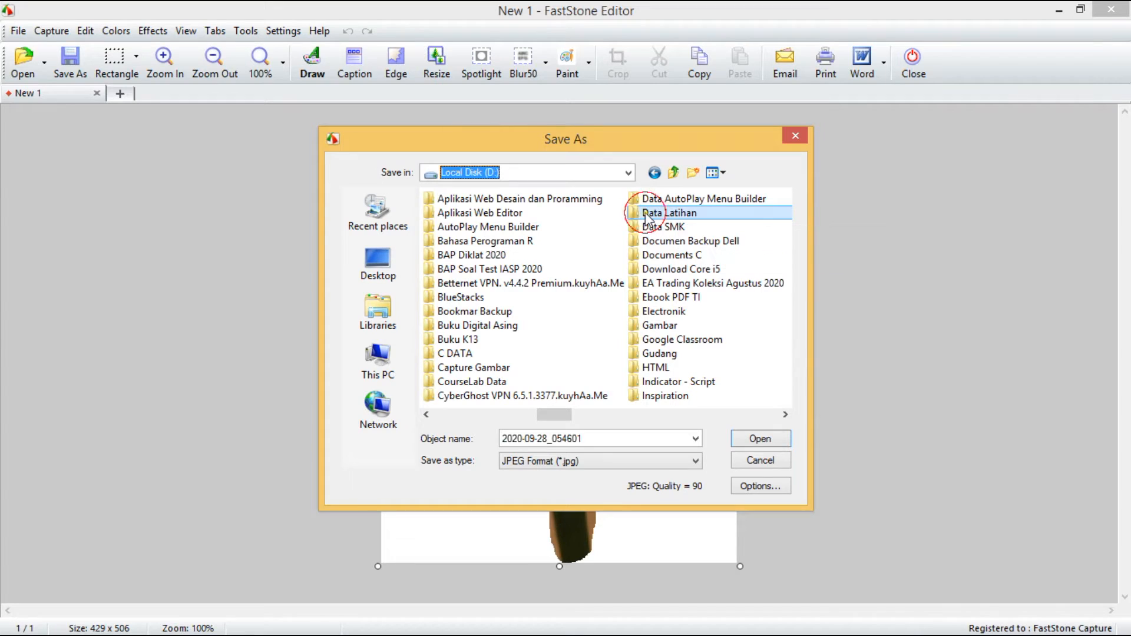
double_click(648, 216)
click(564, 273)
Step: Name the freehand capture Bunga01 in the Data Kerja folder, keeping the JPEG format
click(602, 446)
drag(595, 437, 419, 436)
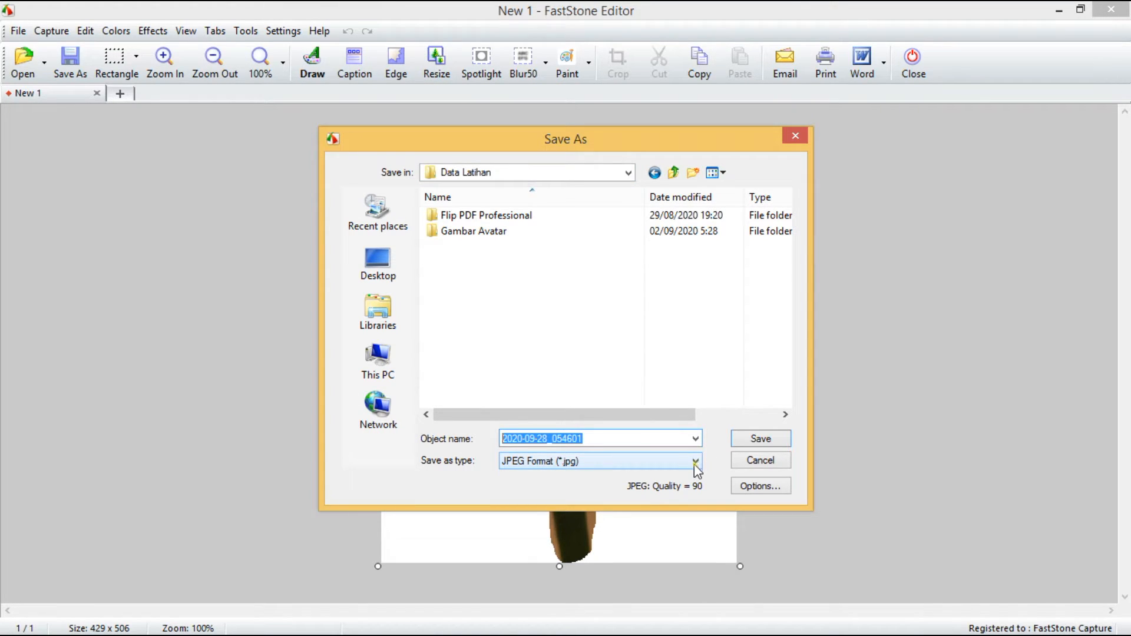
click(698, 464)
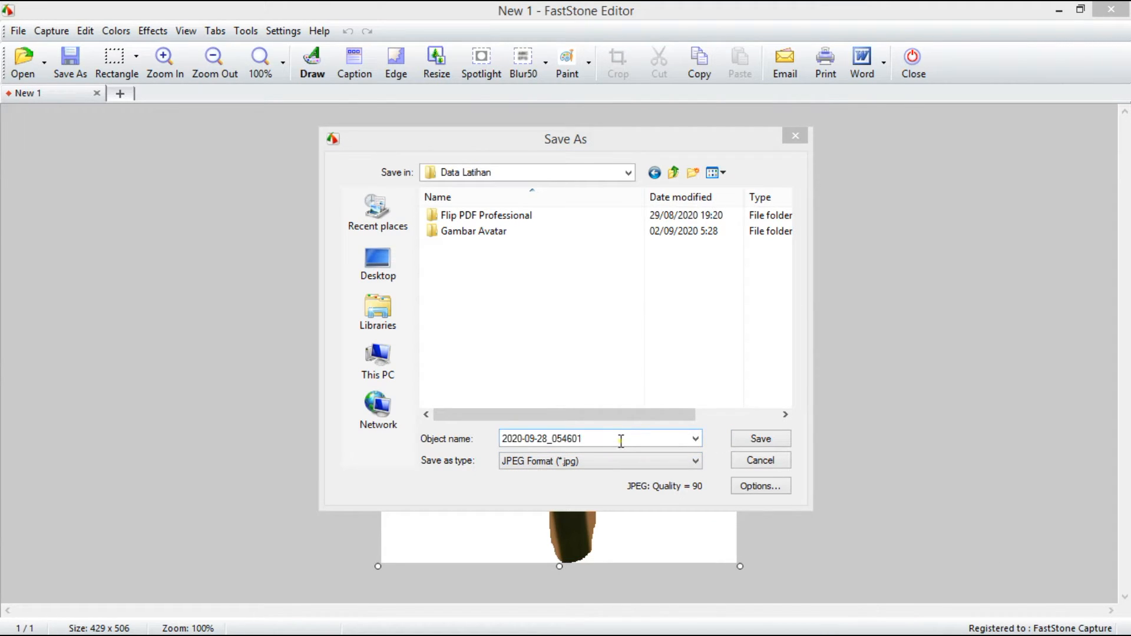
click(621, 441)
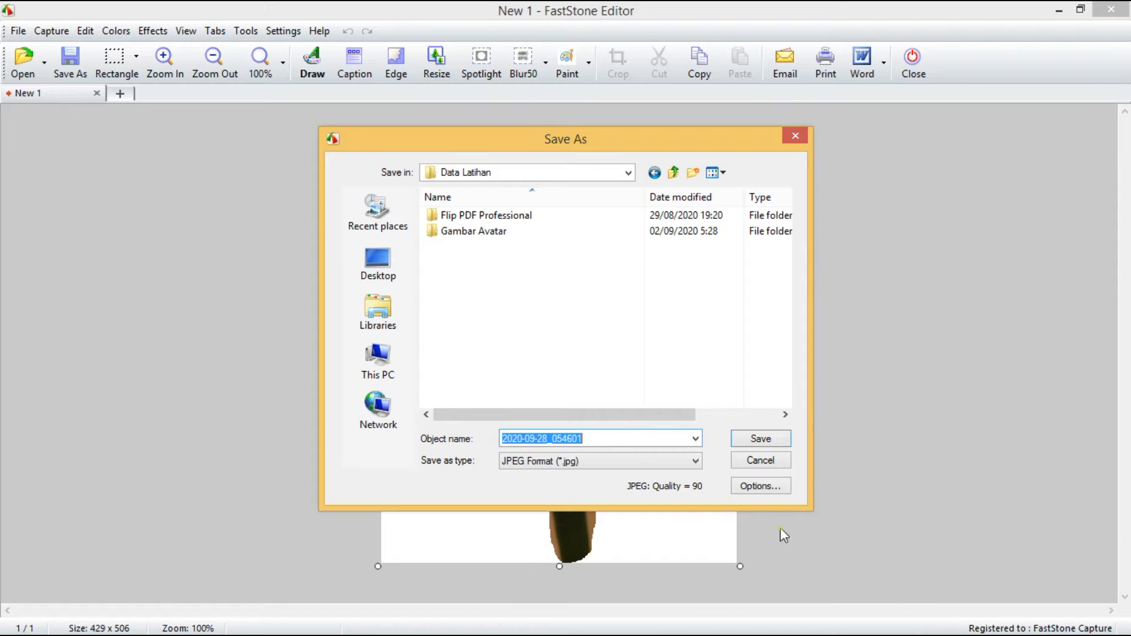
click(696, 462)
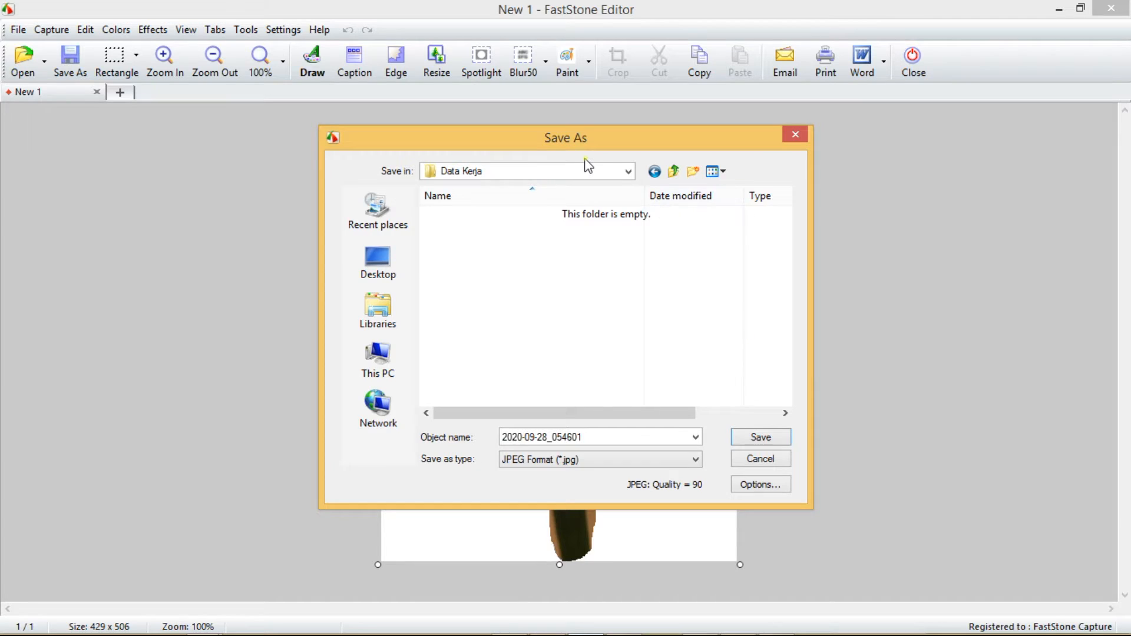
drag(570, 140, 575, 164)
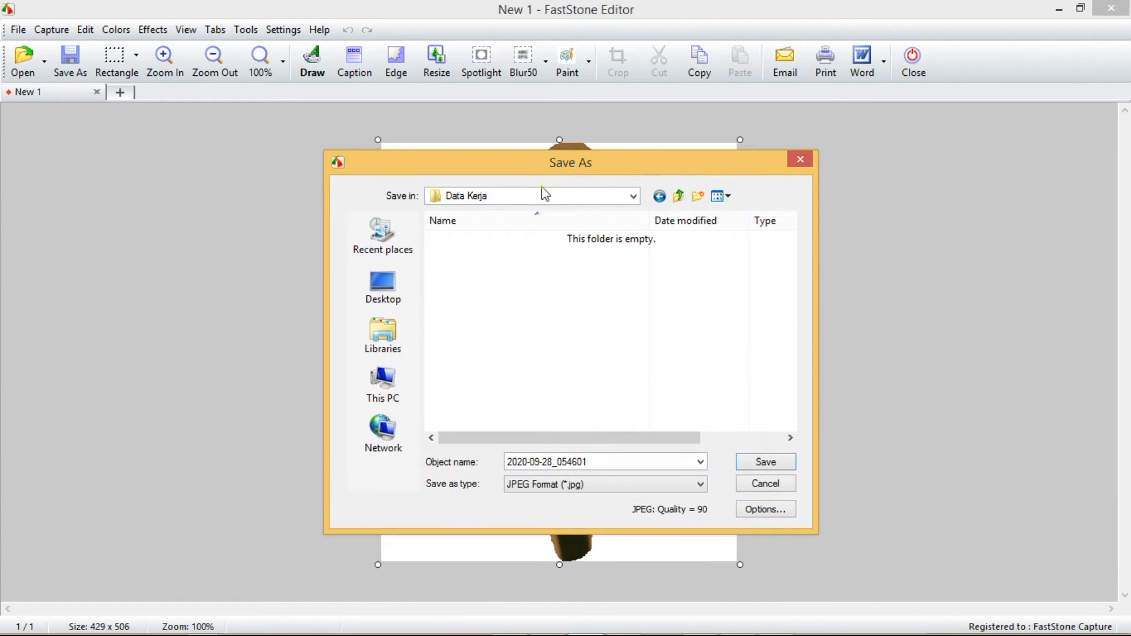
double_click(609, 460)
text(Bunga)
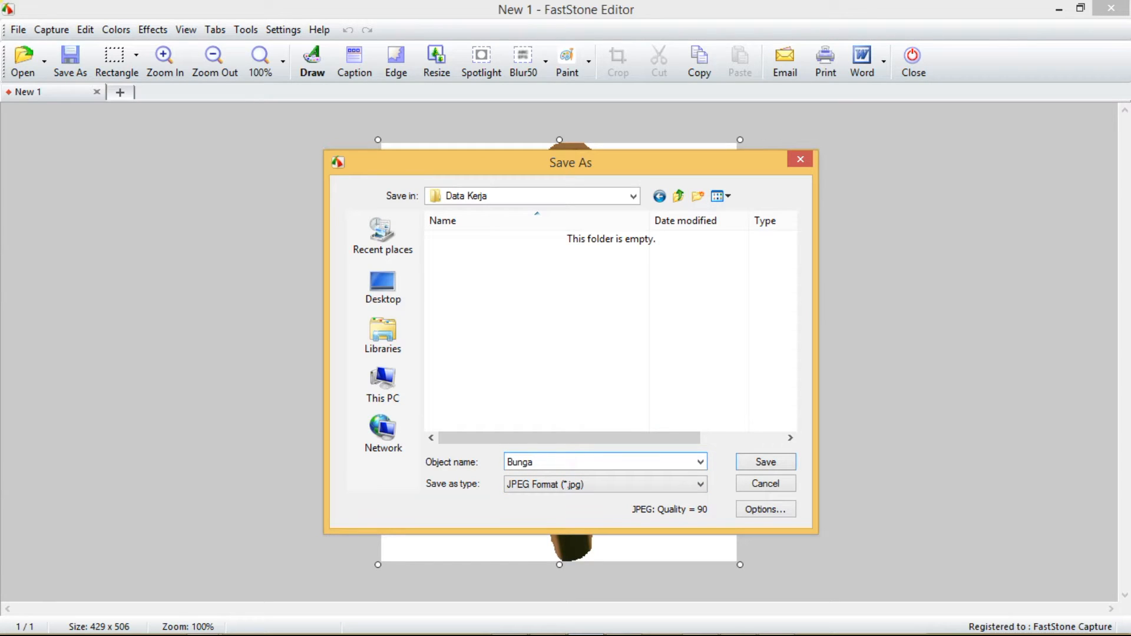
text(01)
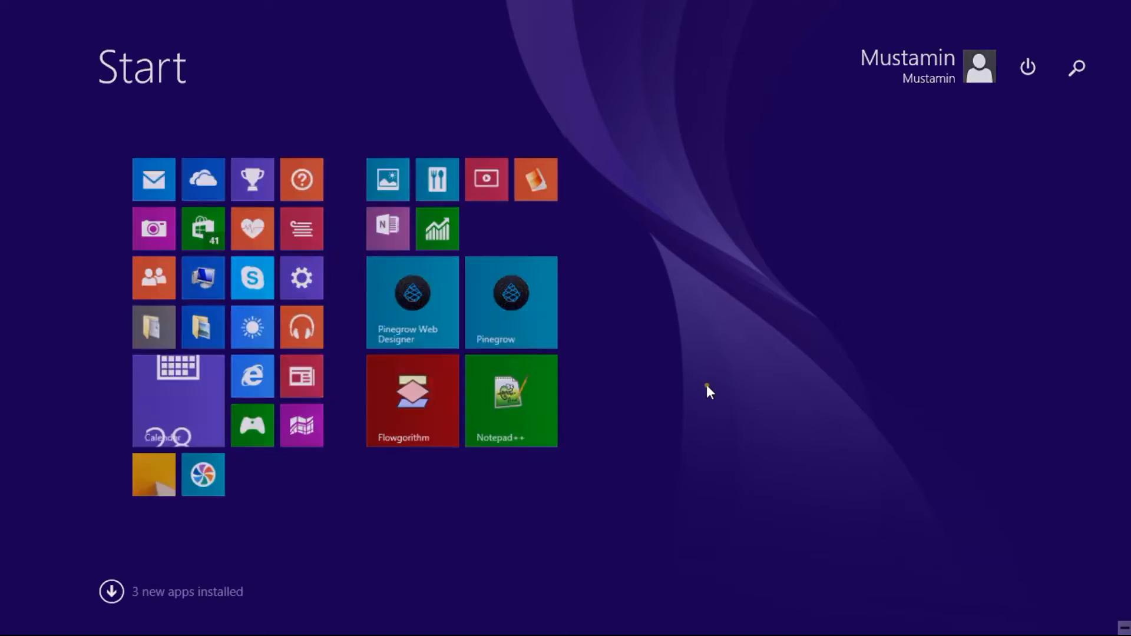
Step: Capture a rectangular region around the butterfly and flower in the photo, about 414 x 447 pixels
key(super)
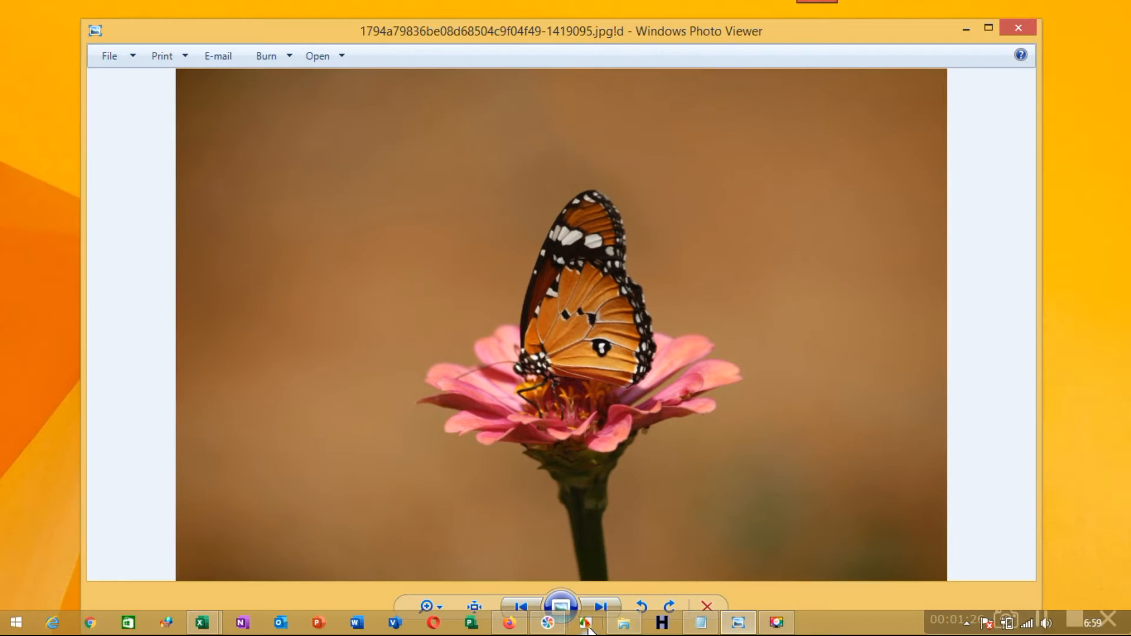
click(586, 624)
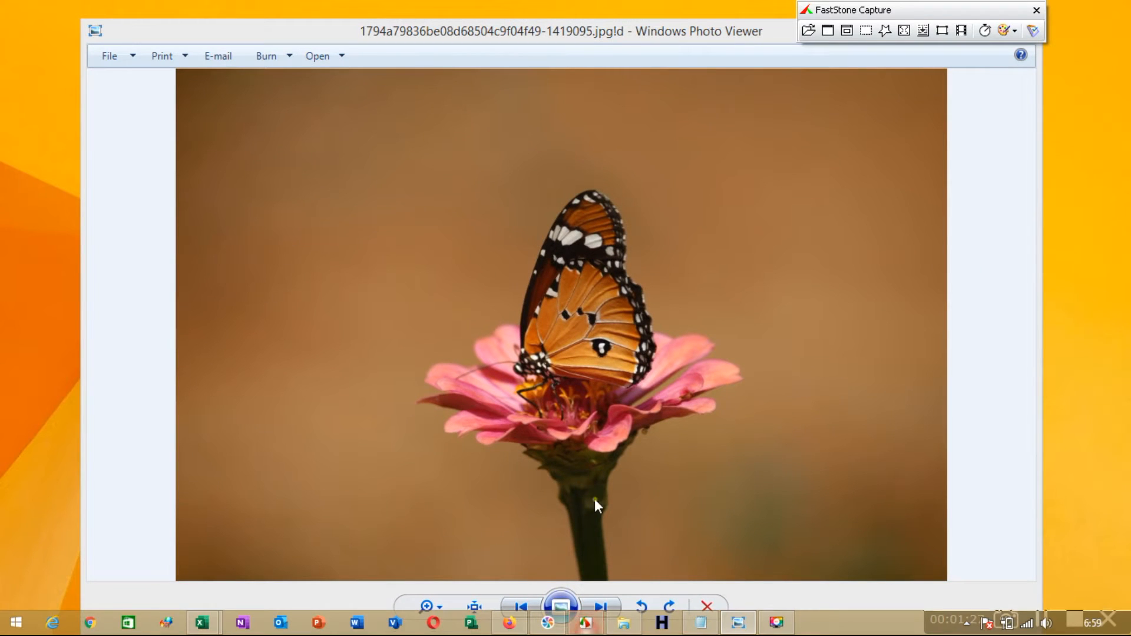
click(866, 31)
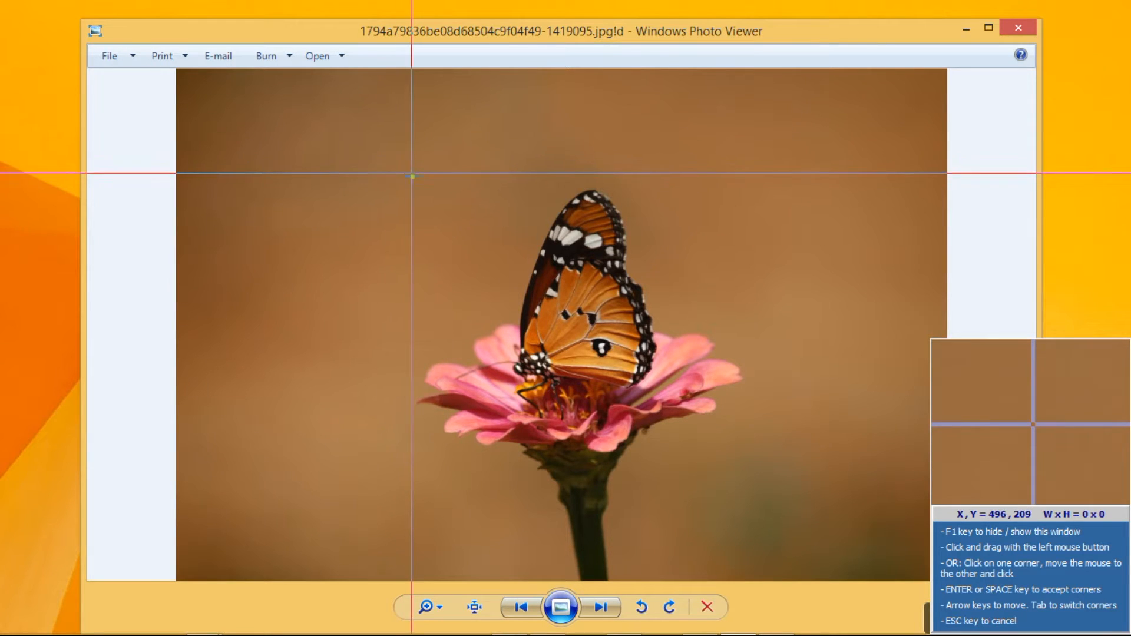
drag(414, 182, 756, 551)
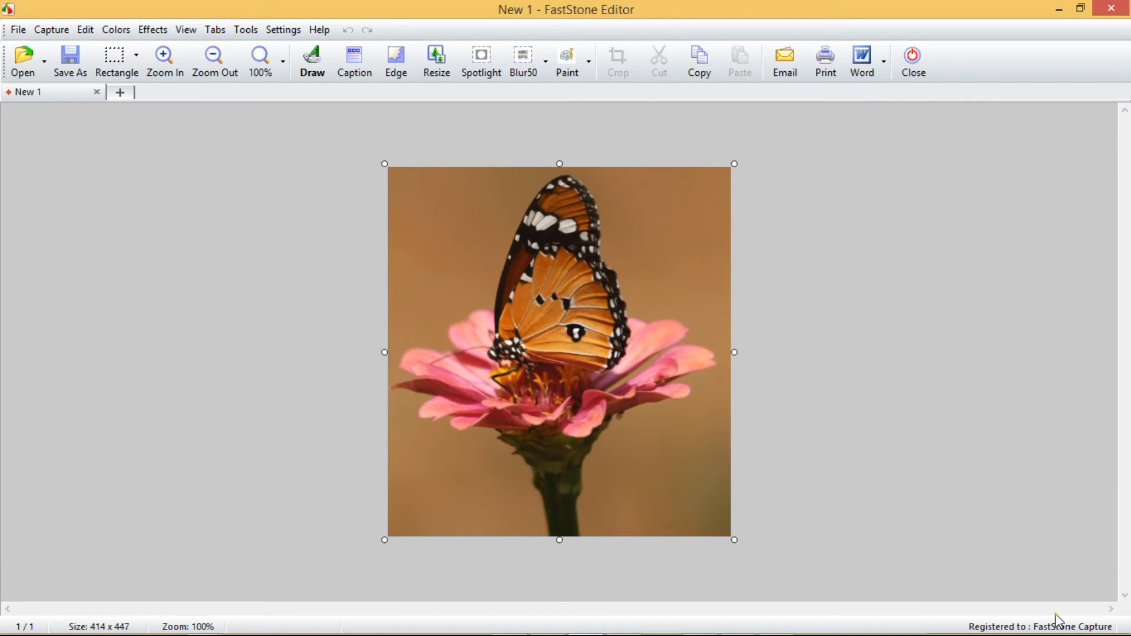
click(1037, 614)
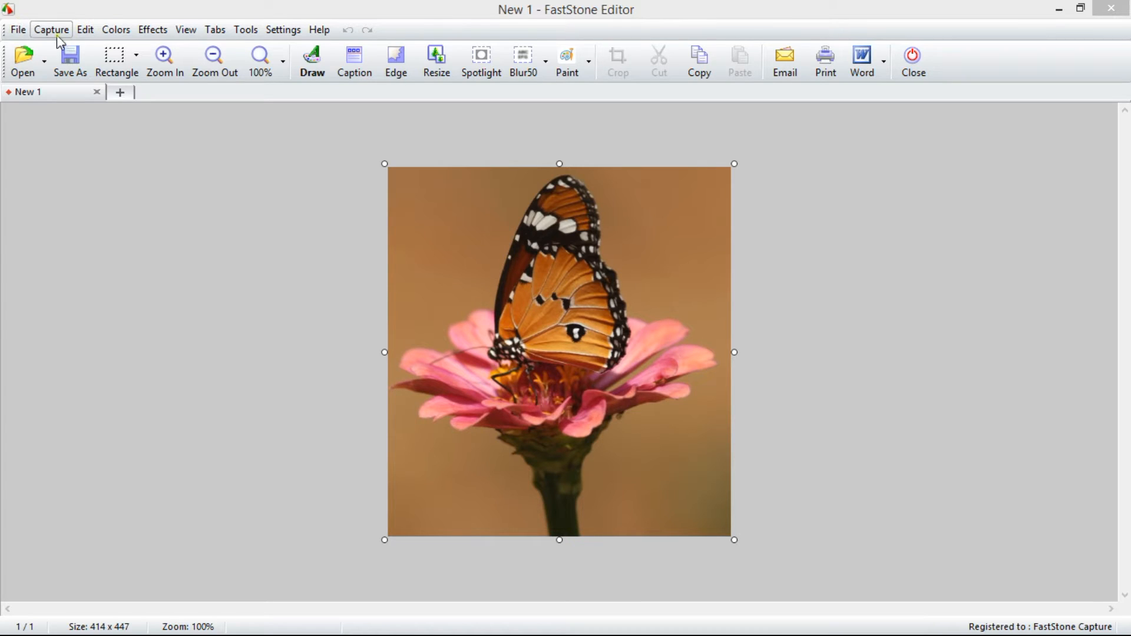
Step: Save the rectangular capture in the Data Kerja folder as Bunga02 in GIF format
click(69, 68)
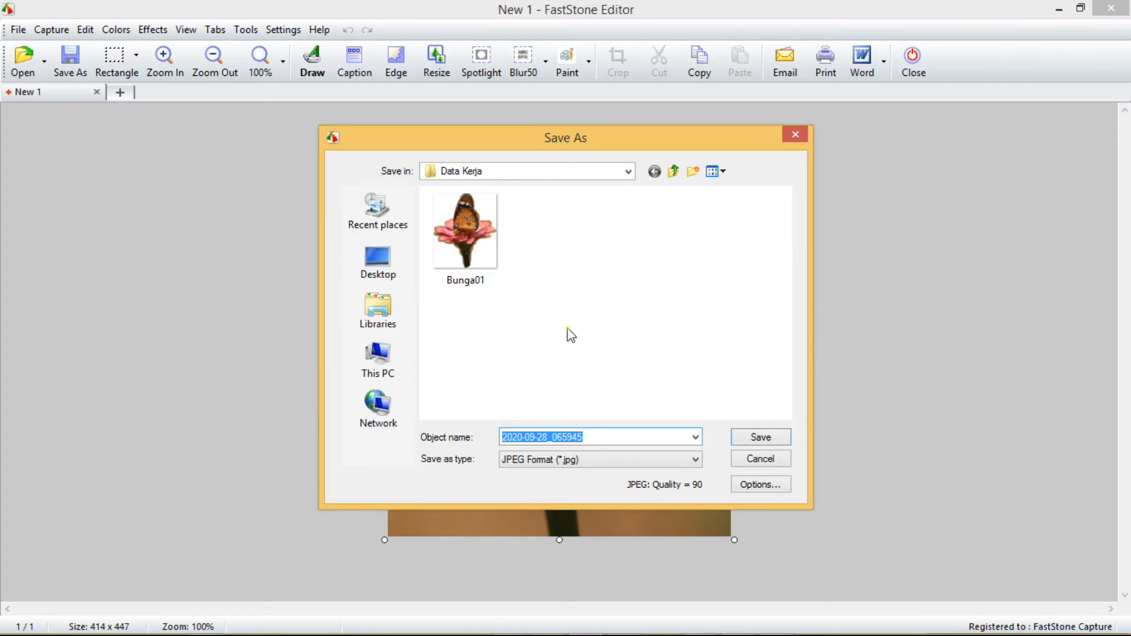
click(487, 261)
double_click(572, 439)
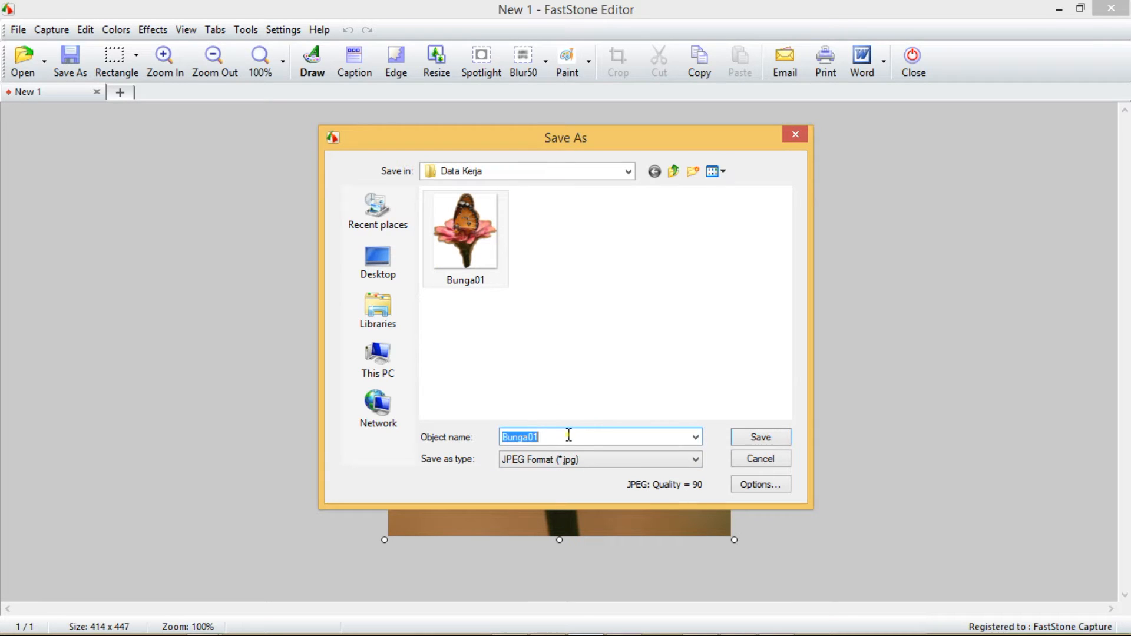
click(570, 436)
key(BackSpace)
text(2)
click(696, 459)
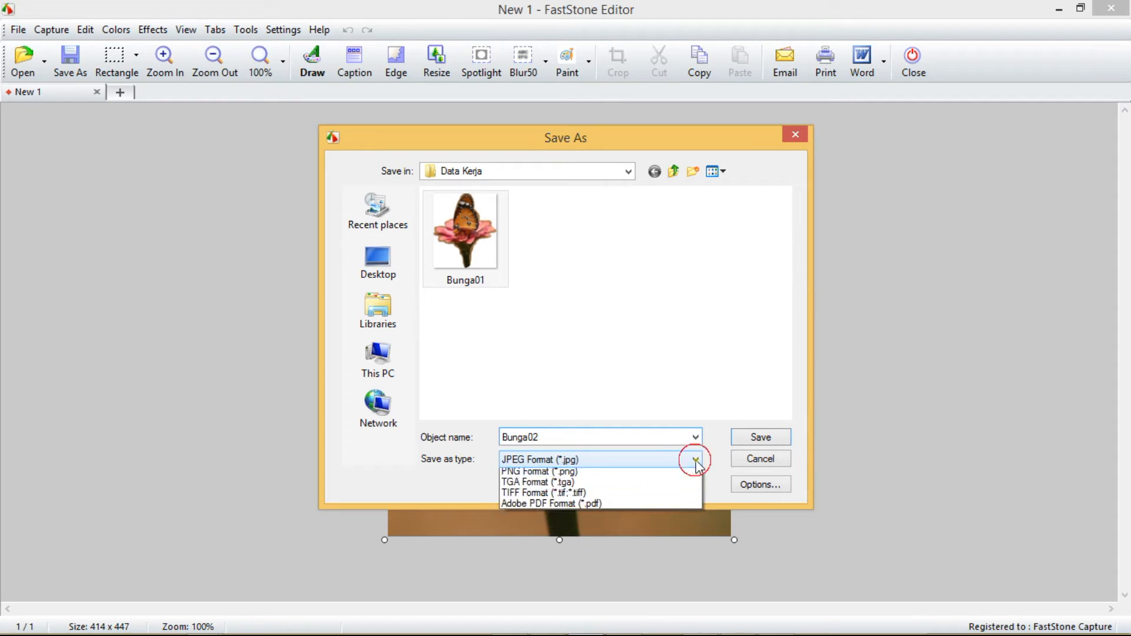
click(641, 485)
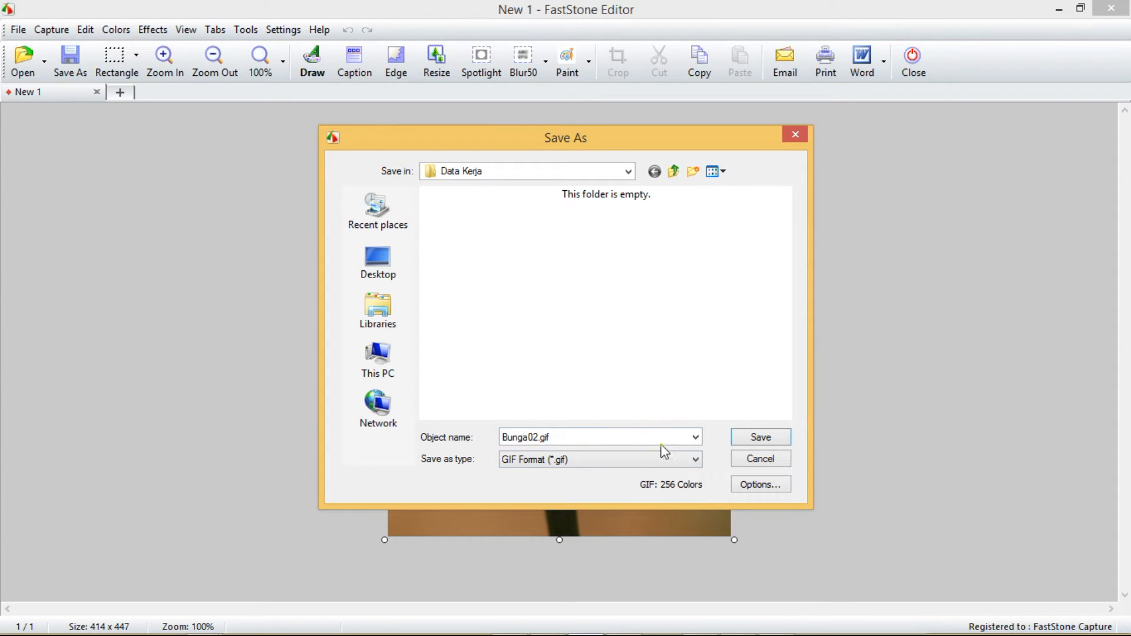
click(761, 436)
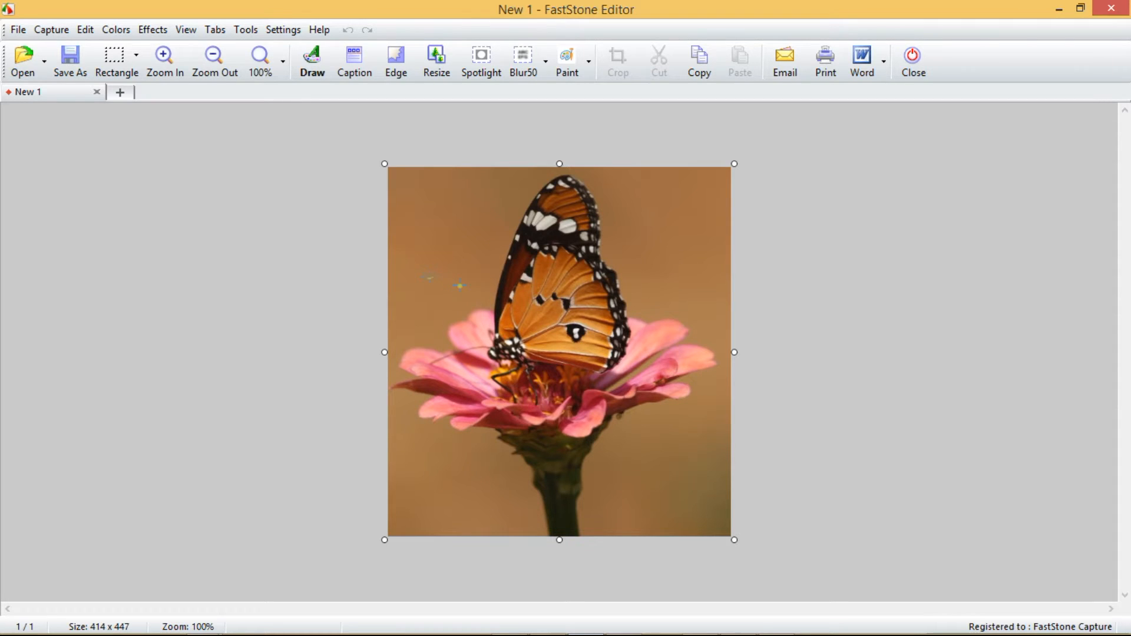
Step: Save another copy of the rectangular capture in Data Kerja as bunga03 in BMP format
click(70, 62)
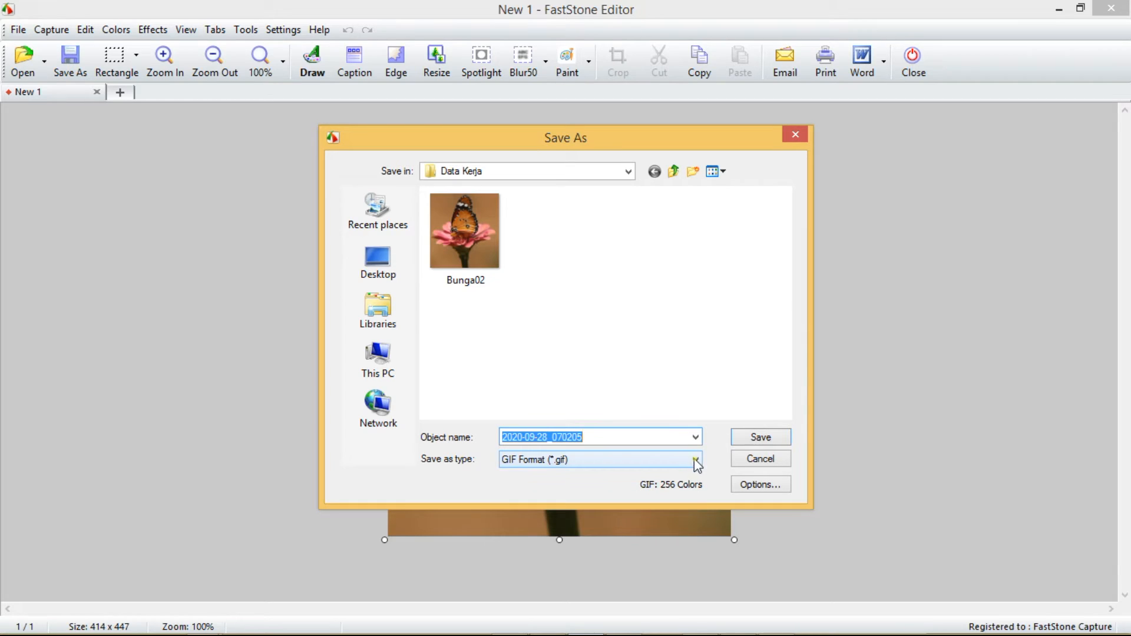
click(696, 459)
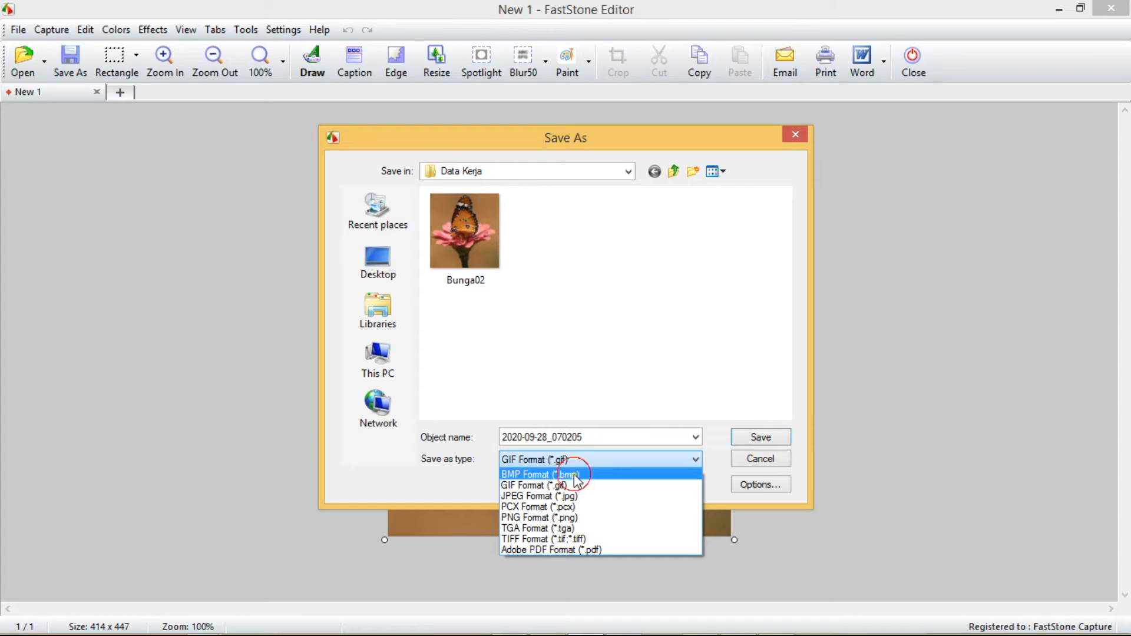
click(575, 475)
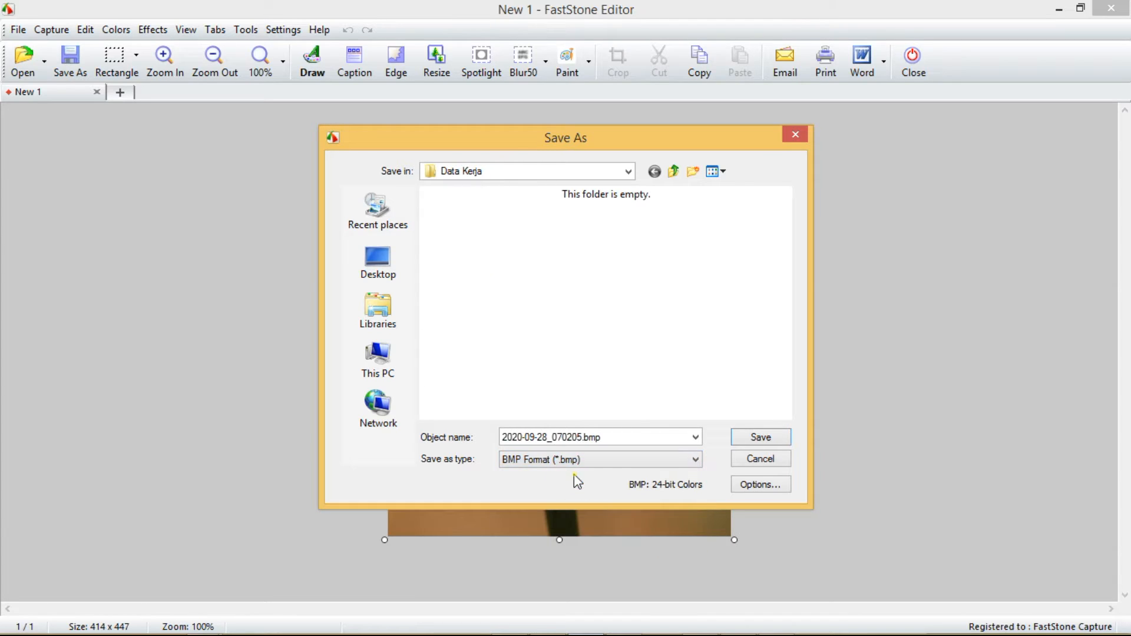
double_click(580, 438)
click(580, 438)
drag(580, 438, 379, 436)
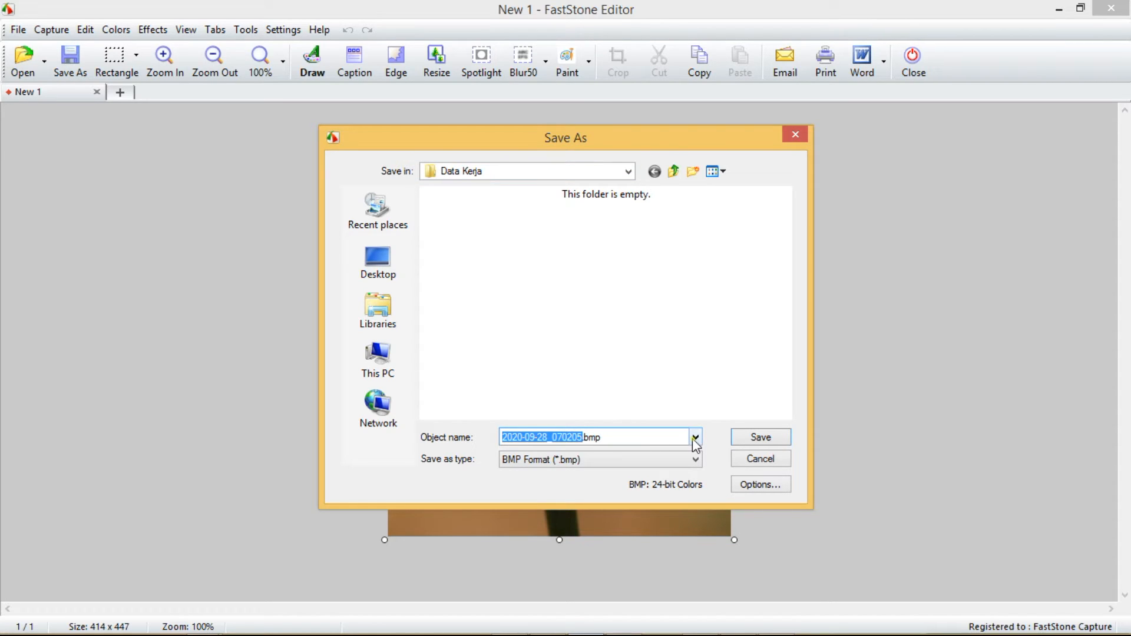
text(bunga)
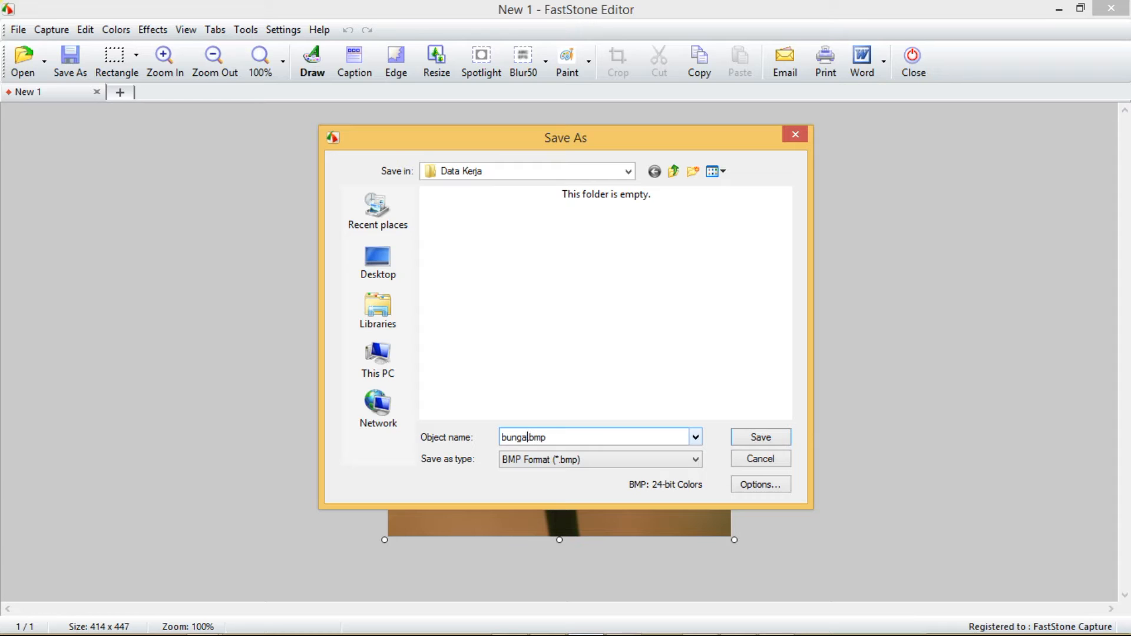
text(02)
key(BackSpace)
text(3)
click(749, 437)
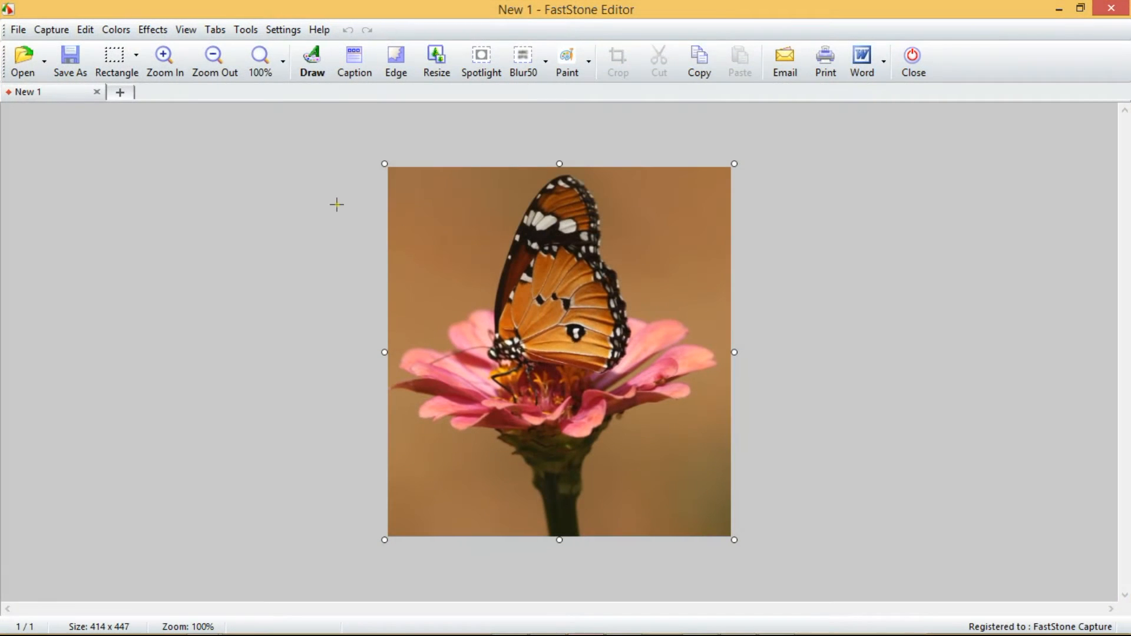
Step: Save another copy of the rectangular capture in Data Kerja as bunga04 in PCX format
click(70, 59)
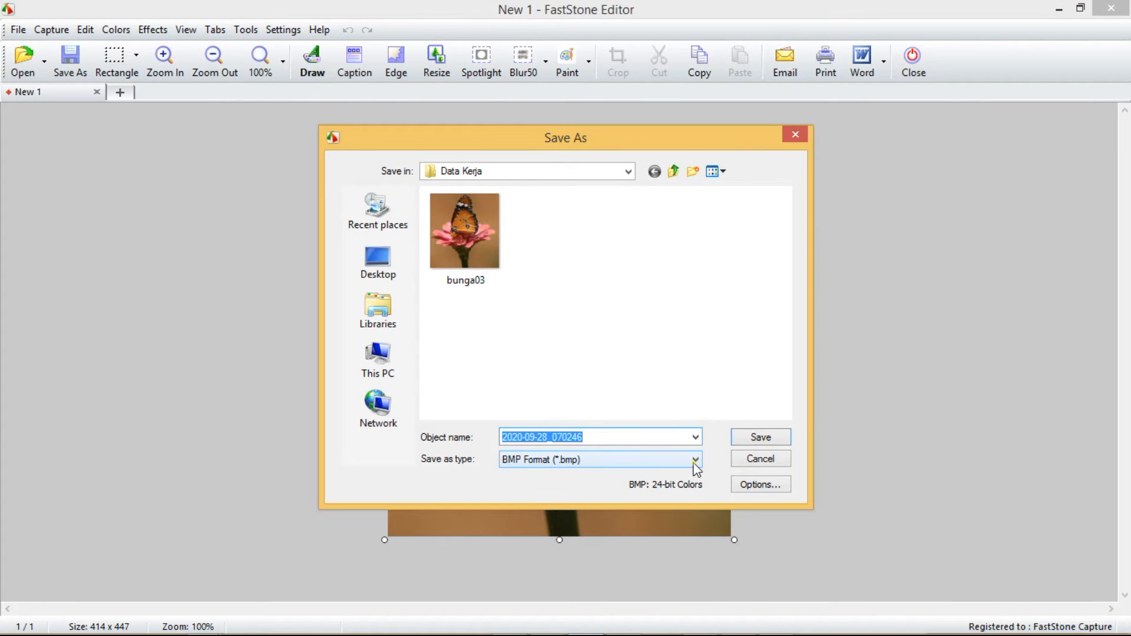
click(471, 253)
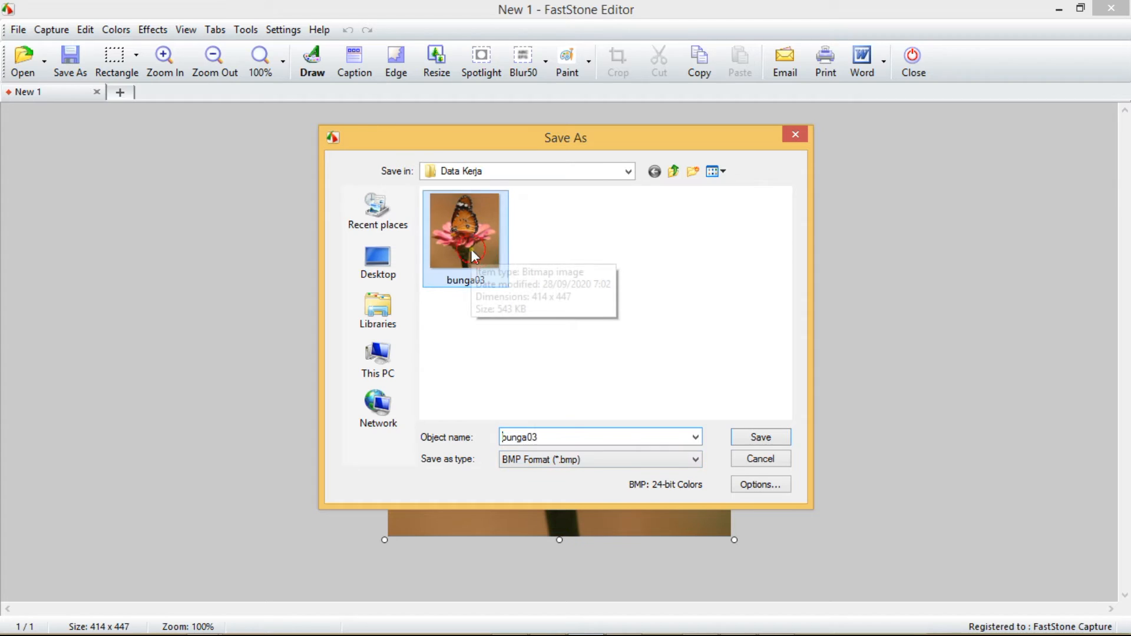
click(639, 460)
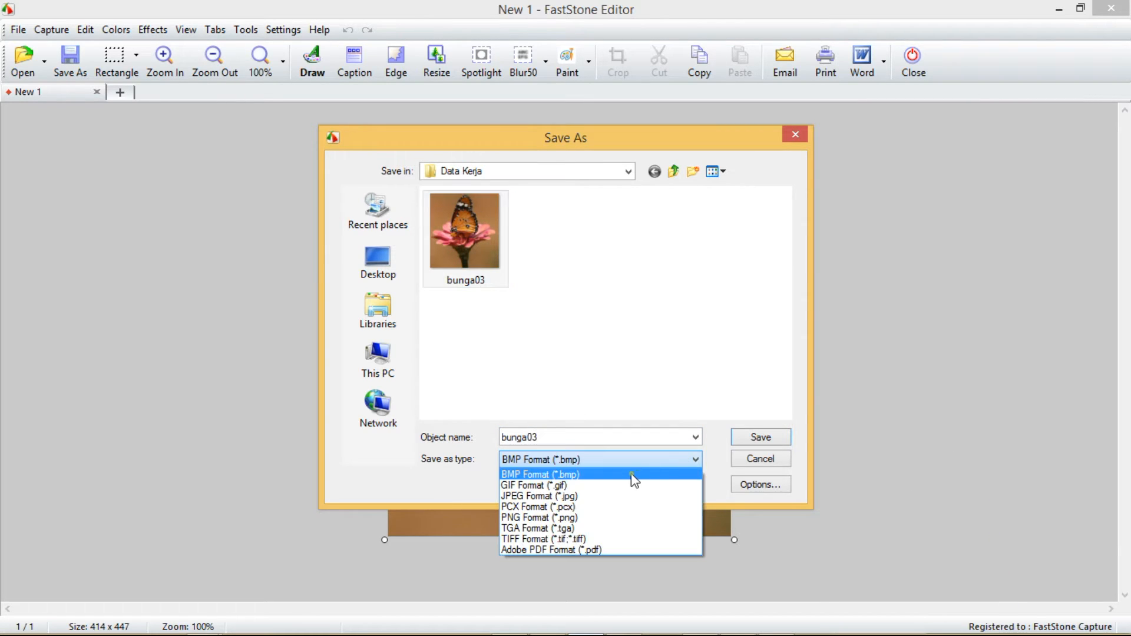
click(539, 508)
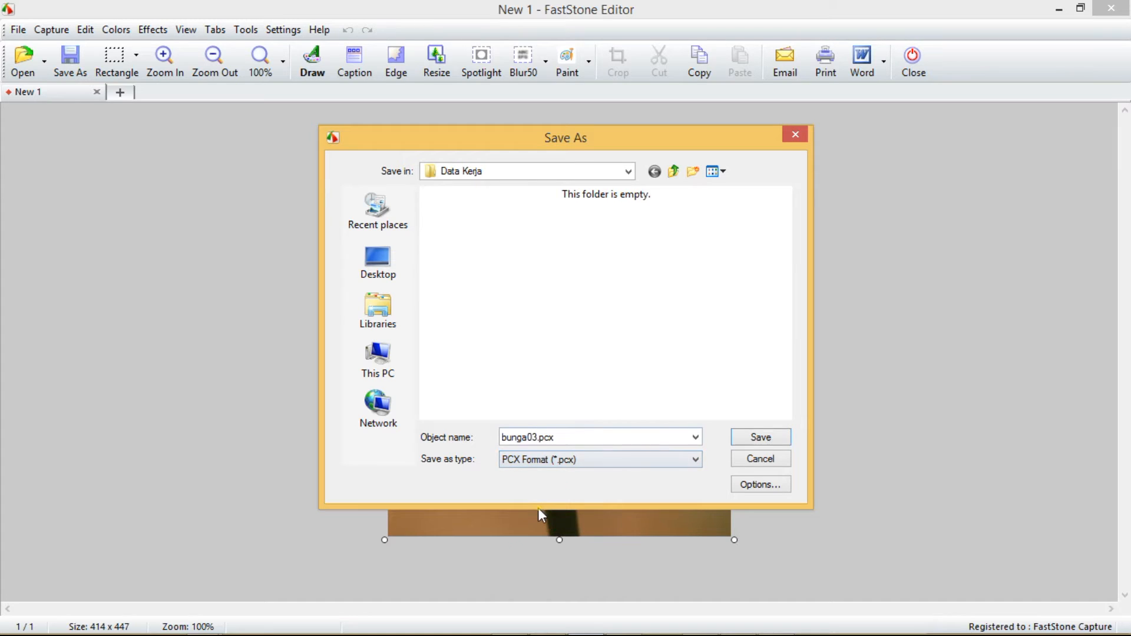
click(536, 436)
key(BackSpace)
text(4)
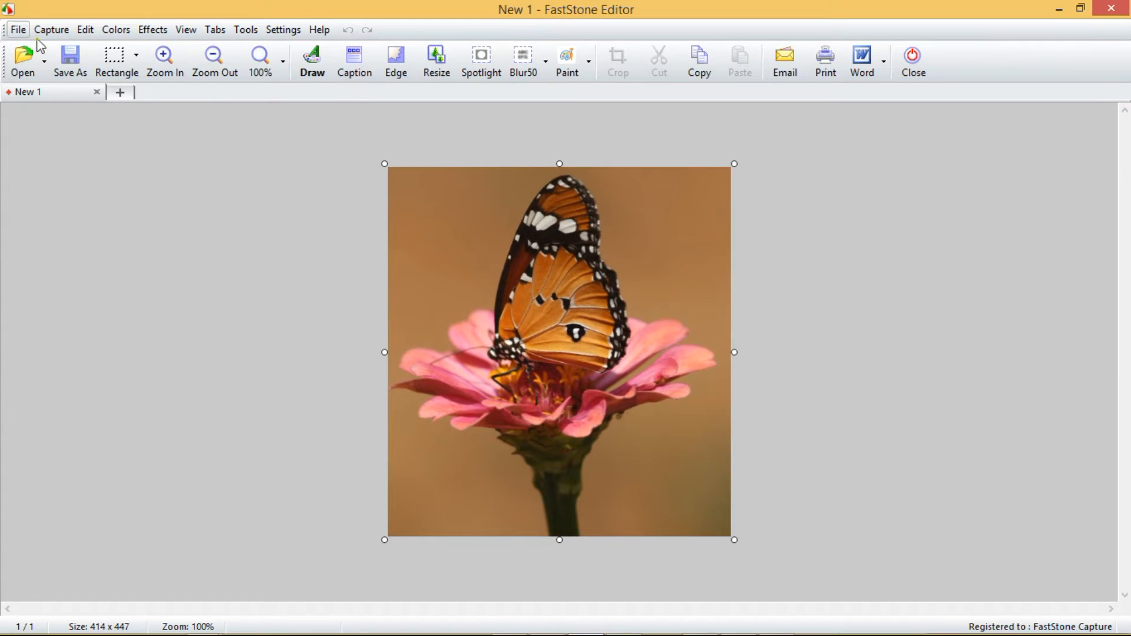
Step: Start saving another copy of the capture in PNG format with the name bunga04
click(71, 59)
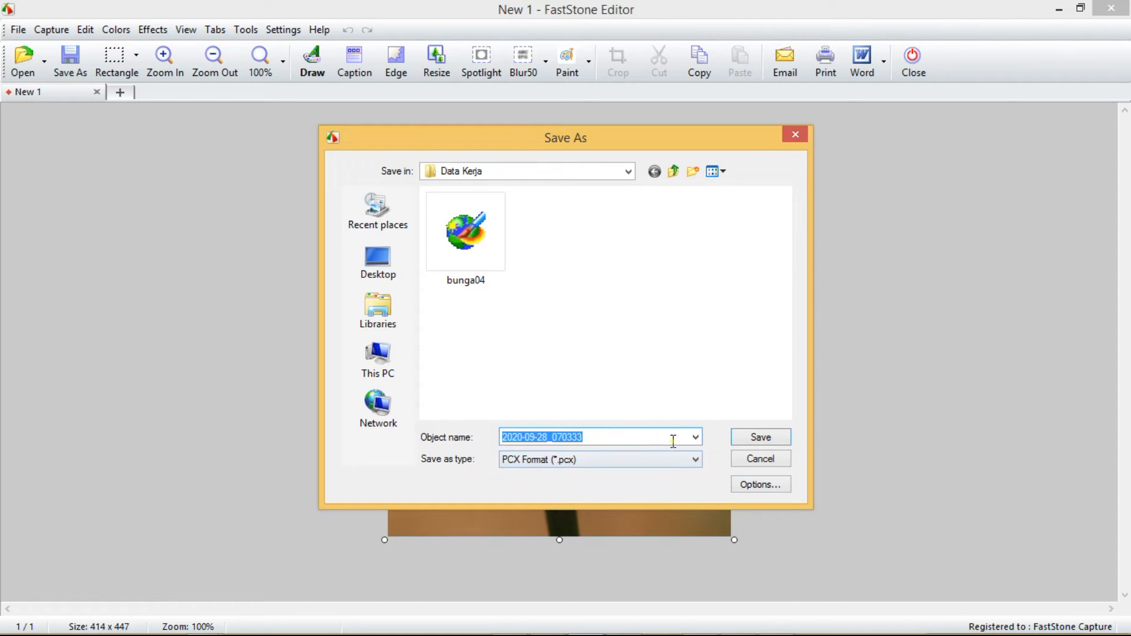
click(697, 466)
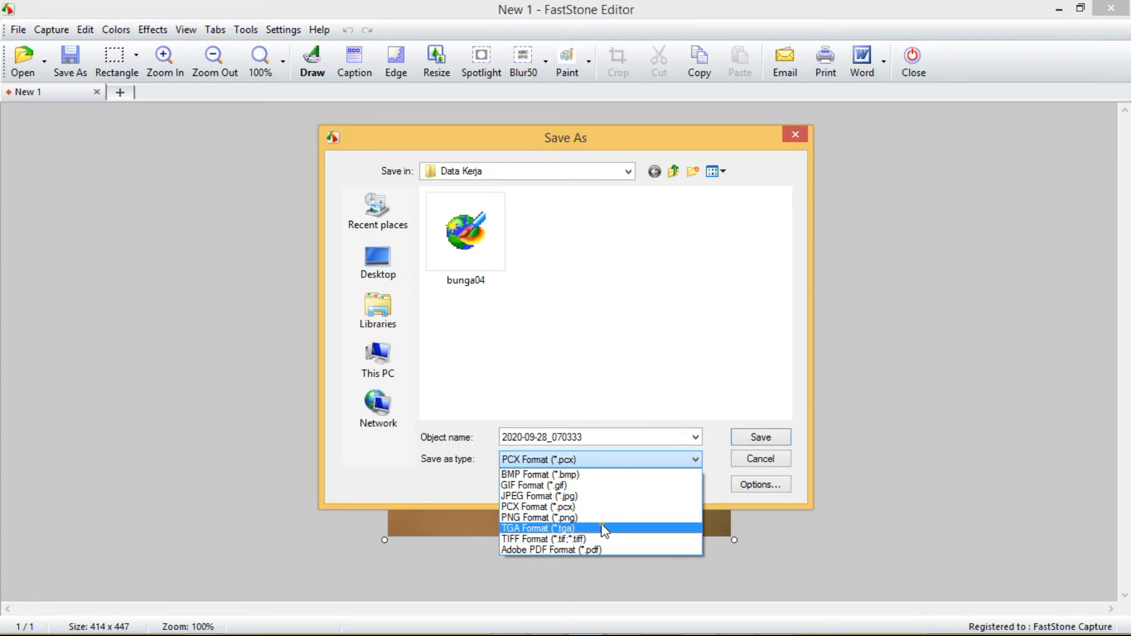
click(592, 518)
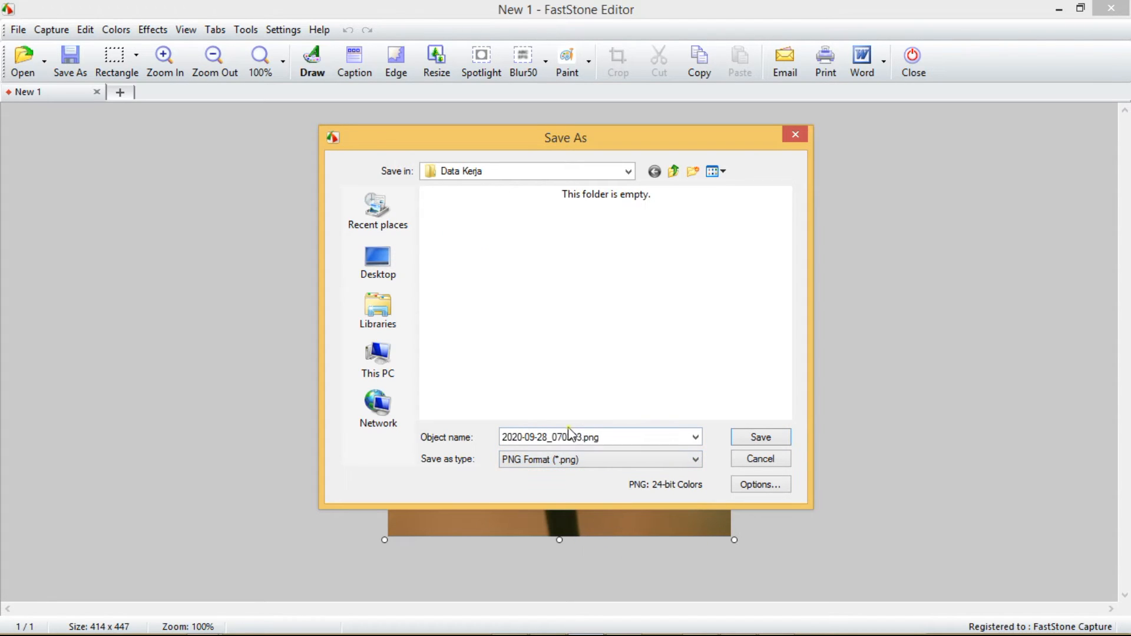
double_click(580, 437)
drag(581, 437, 443, 436)
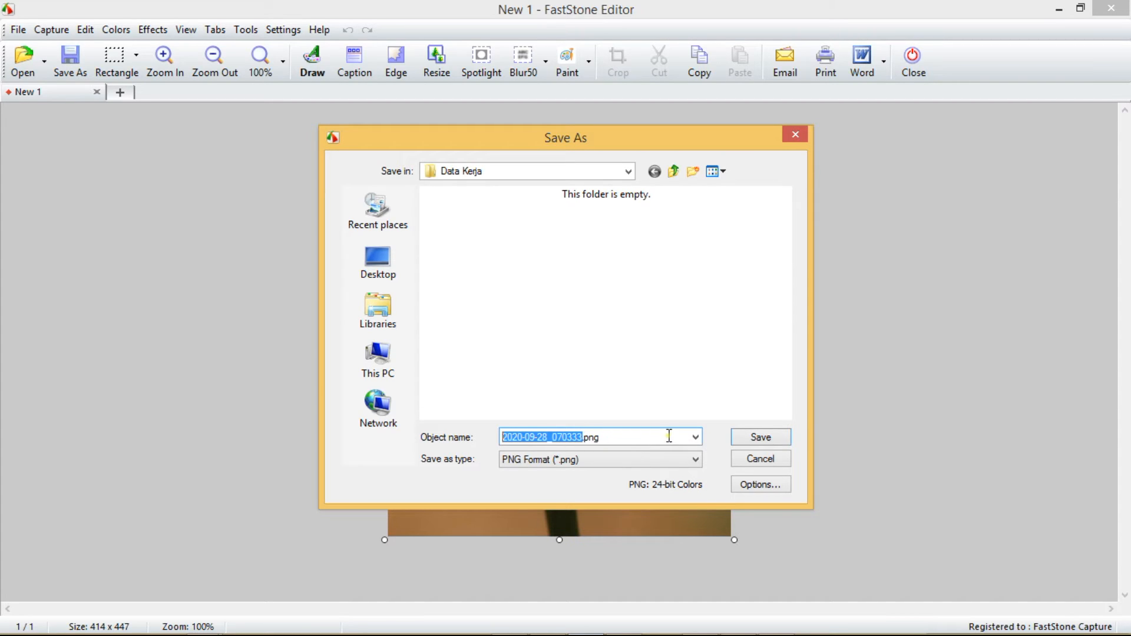
text(bunga)
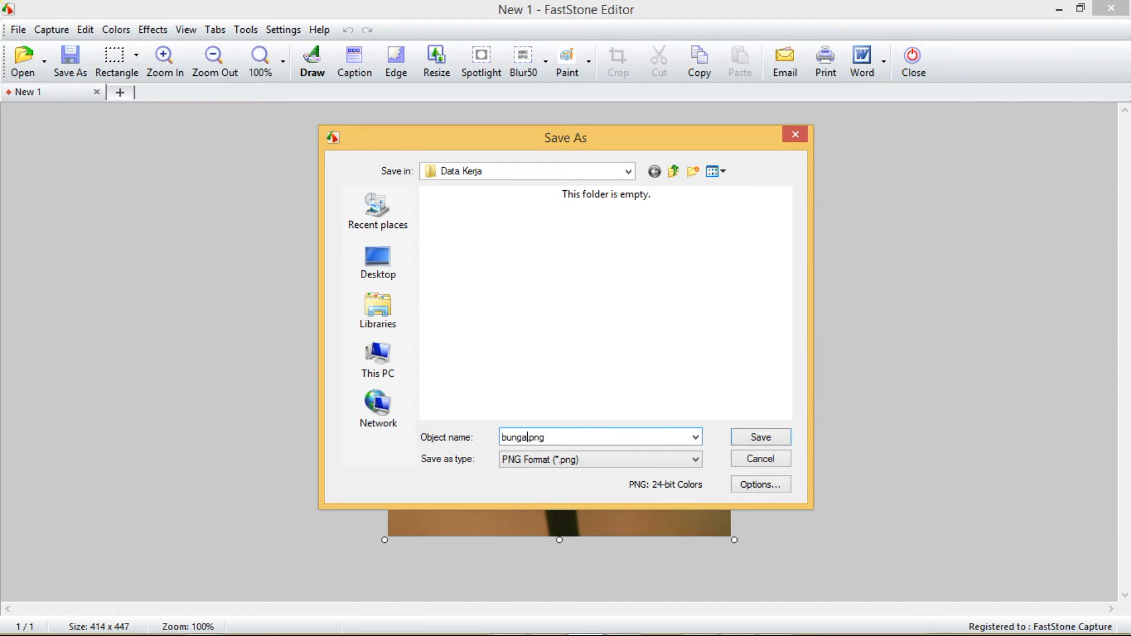
text(04)
Step: Change the PNG copy's file name to bunga05 and save it in Data Kerja
click(697, 461)
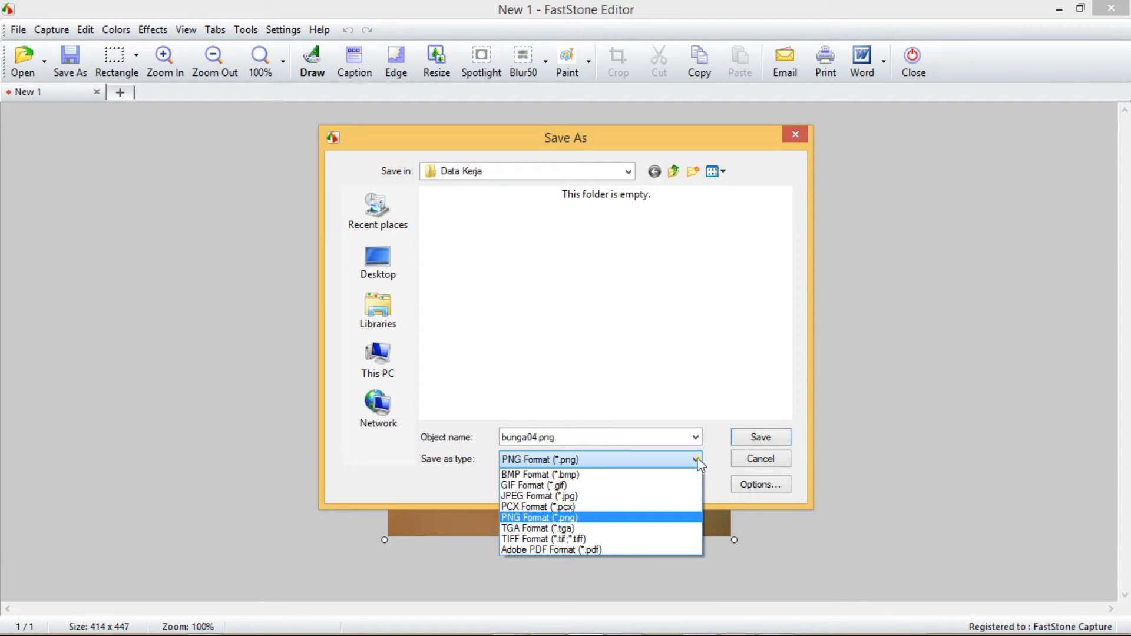
click(536, 436)
click(537, 436)
double_click(536, 436)
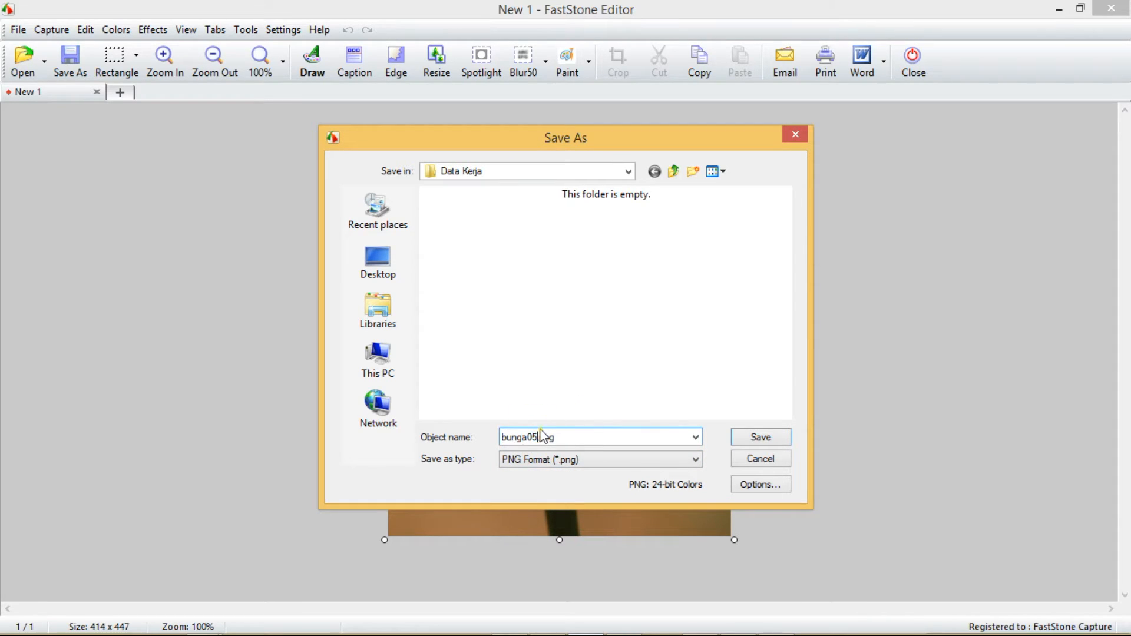
text(5)
click(763, 439)
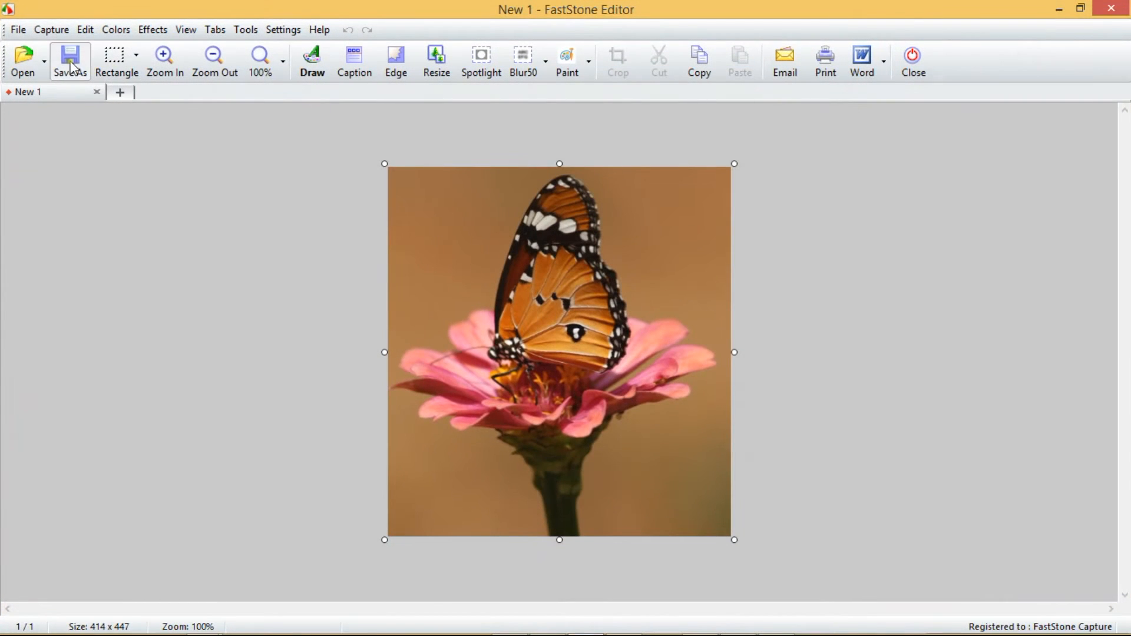
Step: Save another copy of the rectangular capture in Data Kerja as bunga06 in TGA format
click(71, 62)
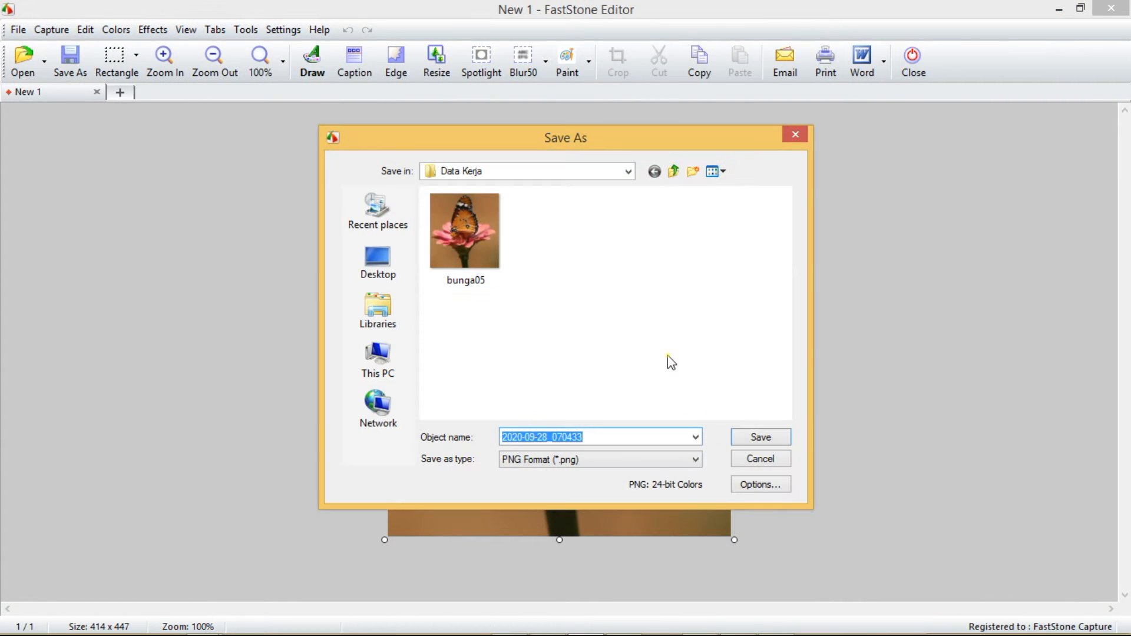
click(695, 458)
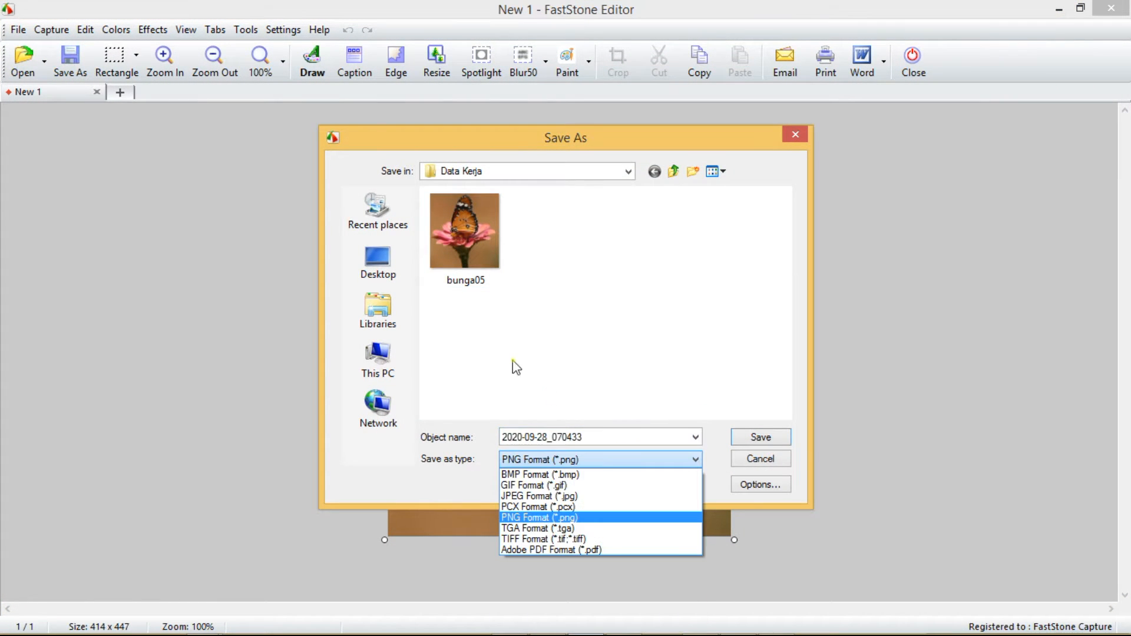
click(487, 263)
click(473, 242)
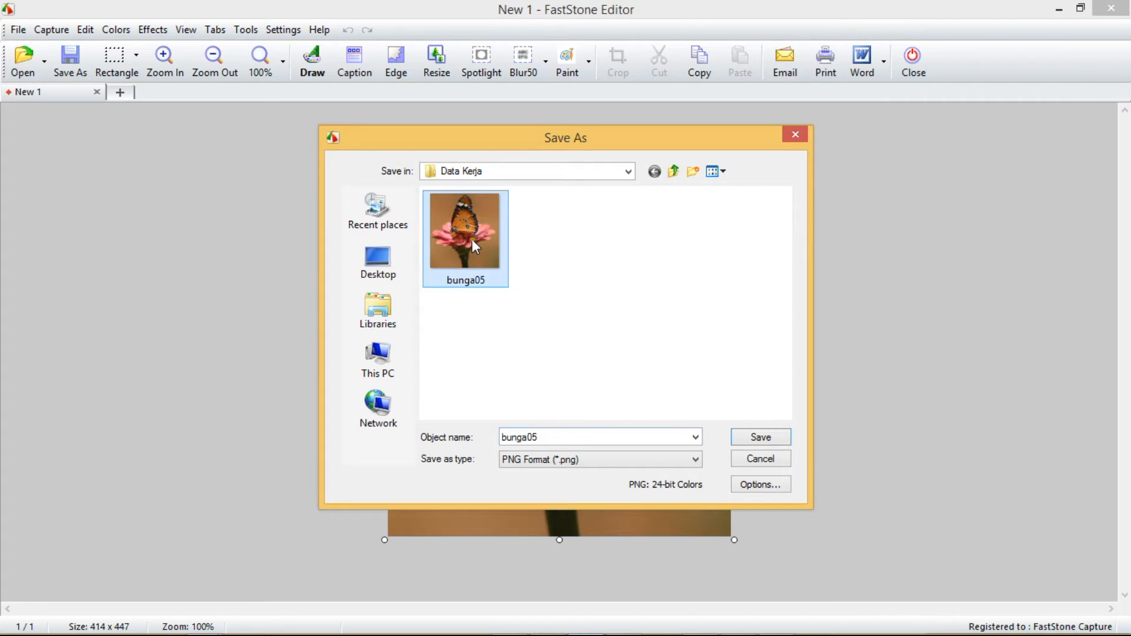
double_click(550, 436)
click(548, 436)
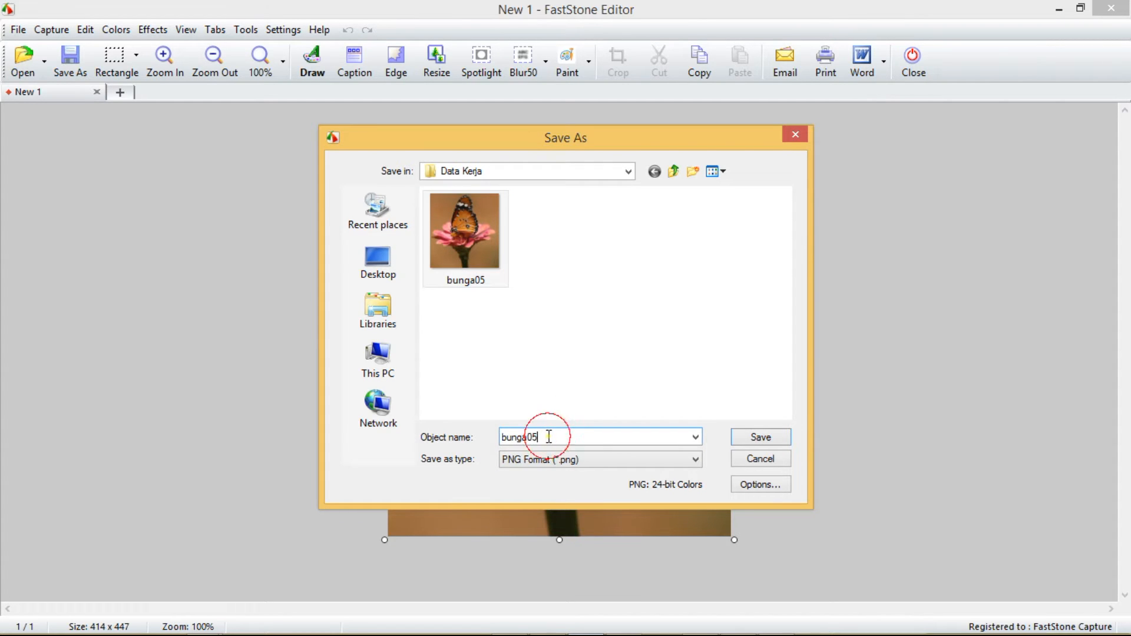
key(BackSpace)
text(6)
click(684, 459)
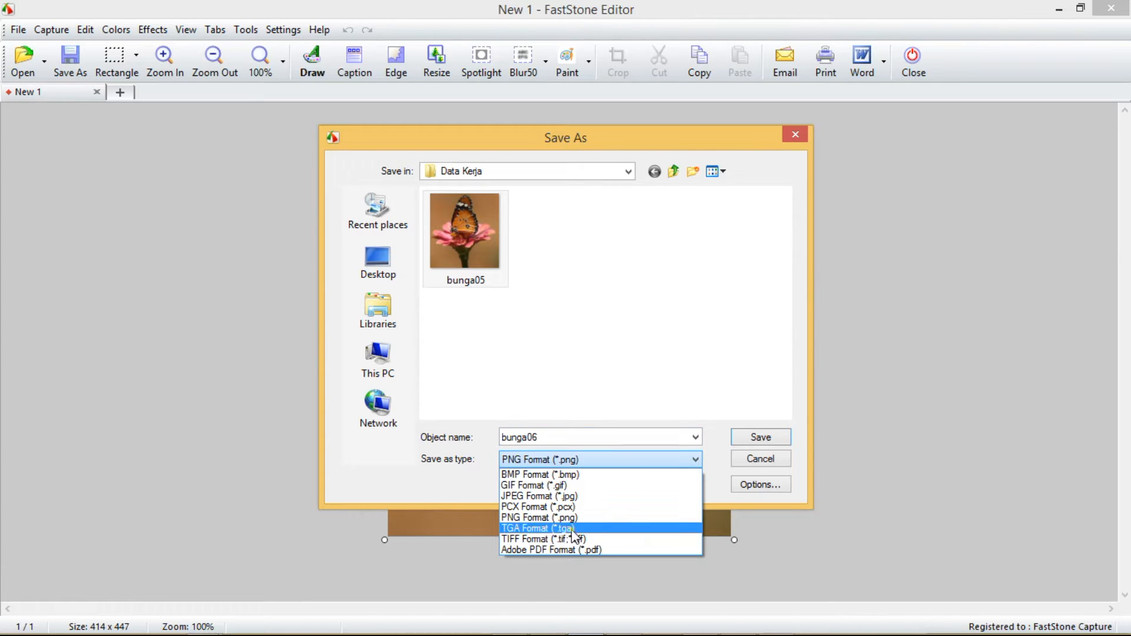
click(571, 528)
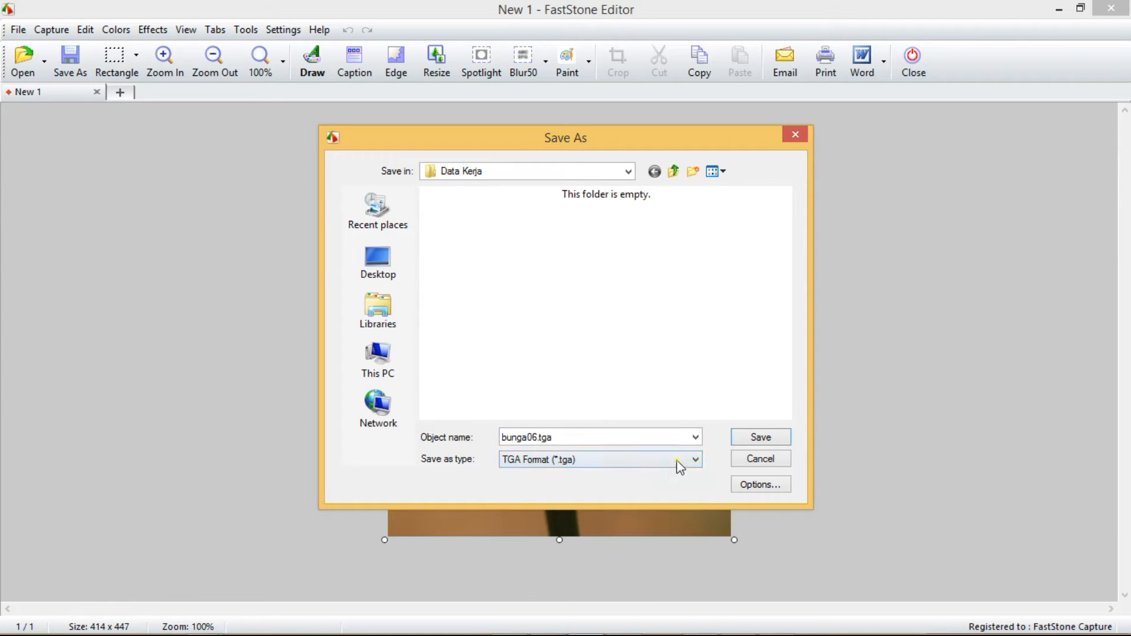
click(761, 438)
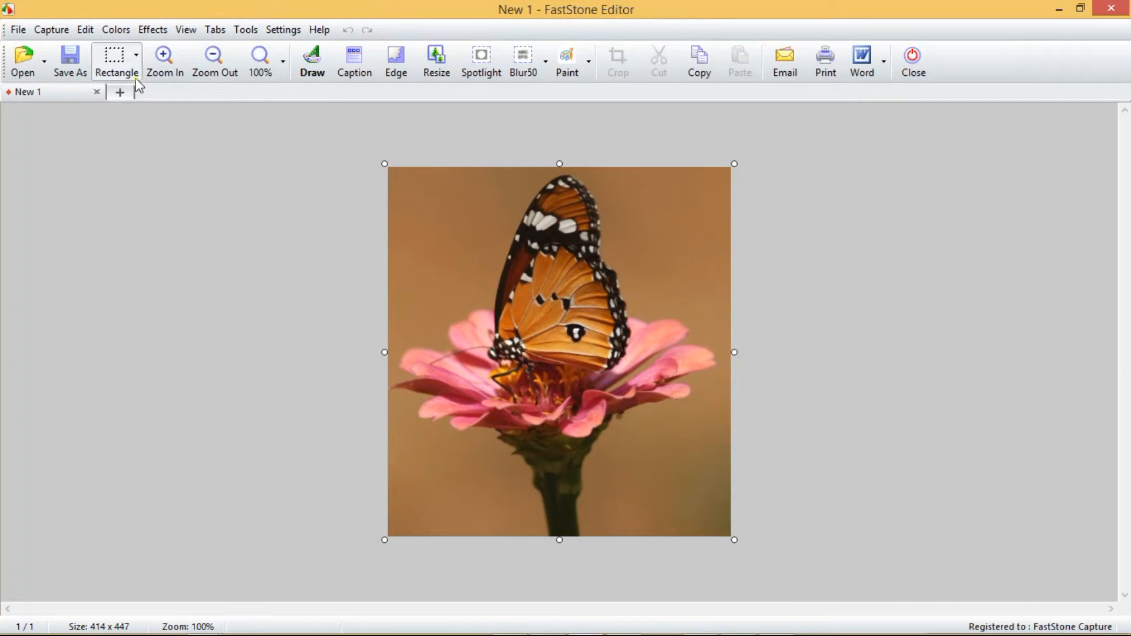
Step: Save another copy of the rectangular capture in Data Kerja as bunga07 in TIFF format
click(81, 61)
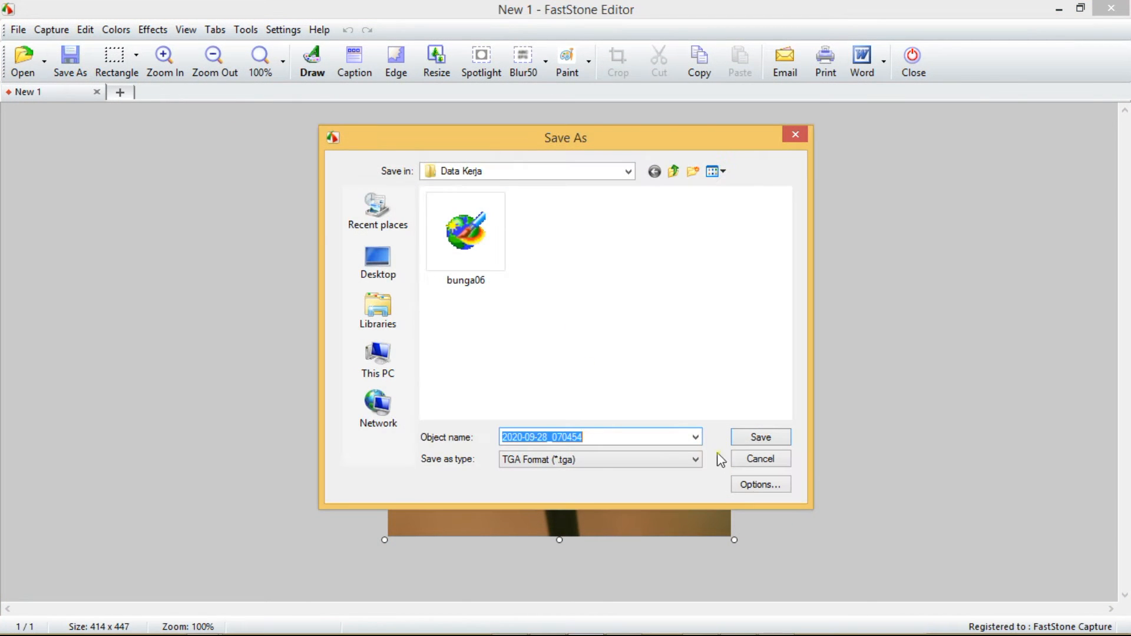
click(465, 260)
click(553, 440)
key(BackSpace)
text(7)
click(693, 463)
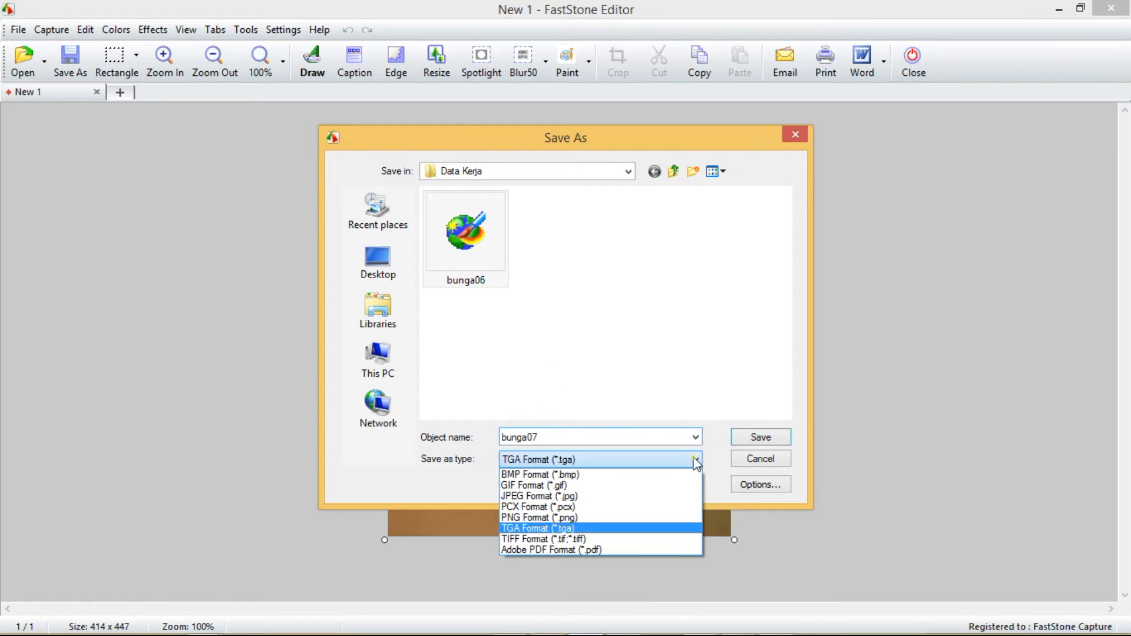
click(622, 540)
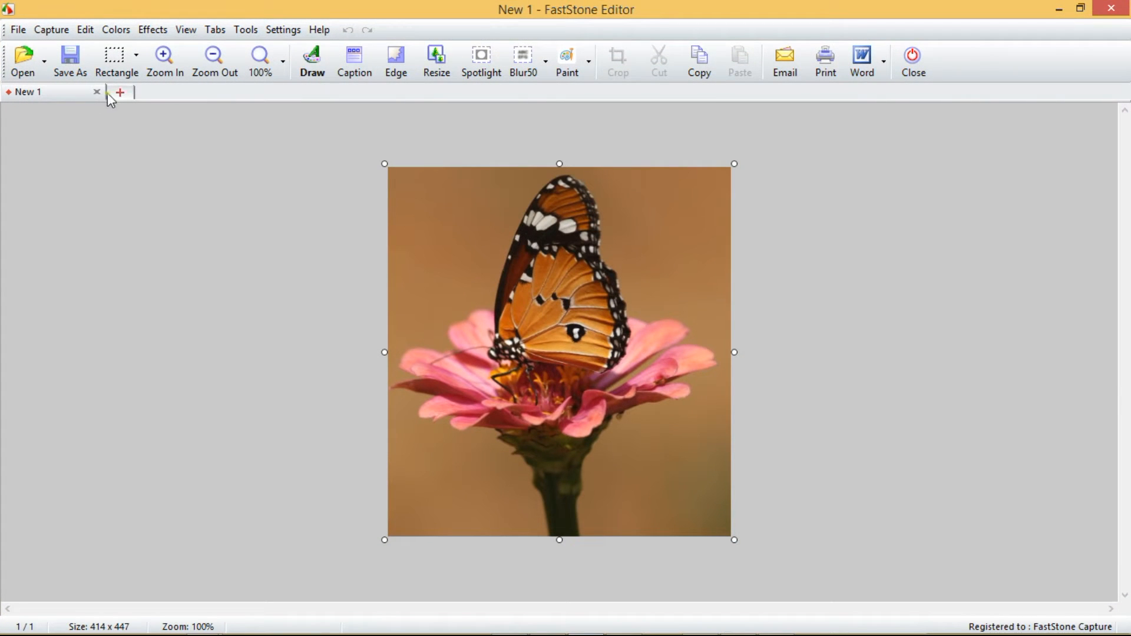
Step: Save another copy of the rectangular capture in Data Kerja as bunga08 in Adobe PDF format
click(70, 65)
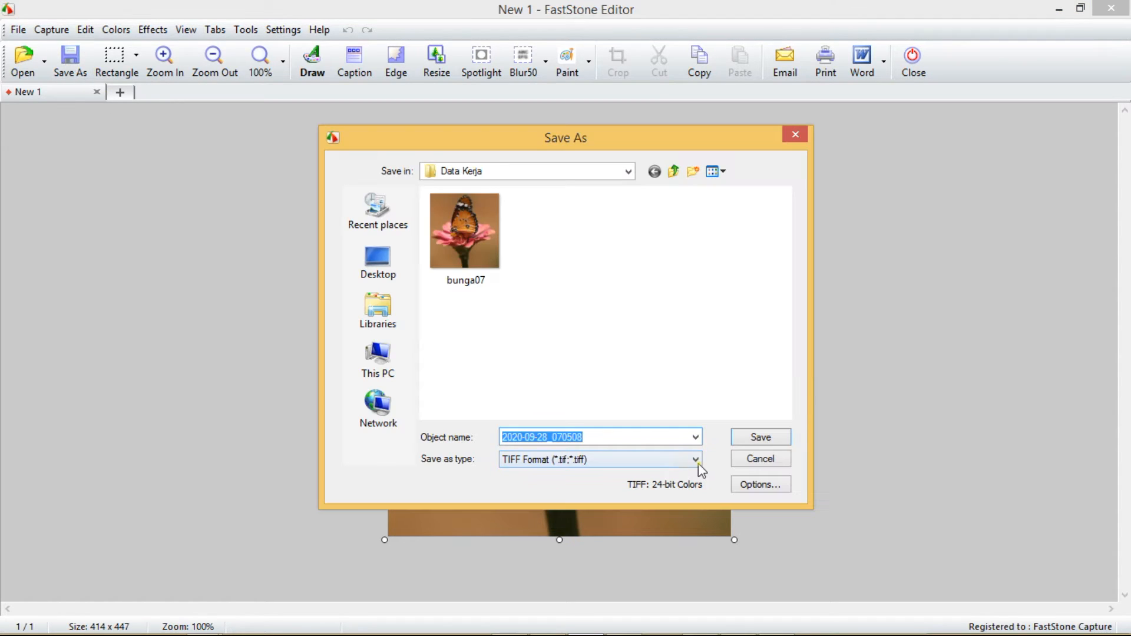
click(446, 266)
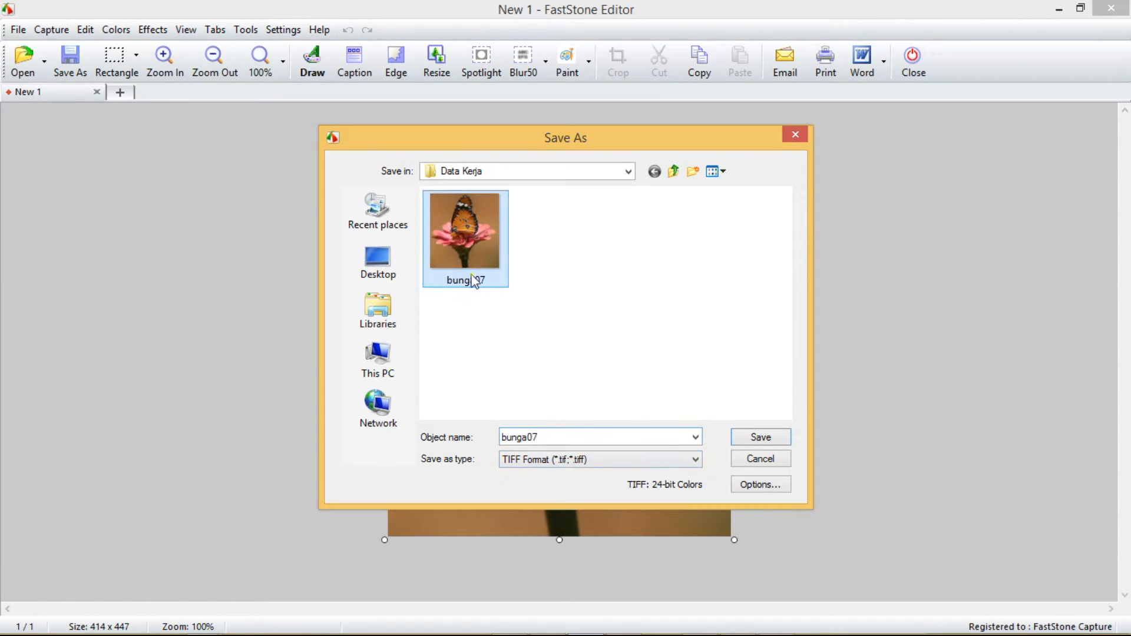
double_click(576, 434)
click(571, 435)
key(BackSpace)
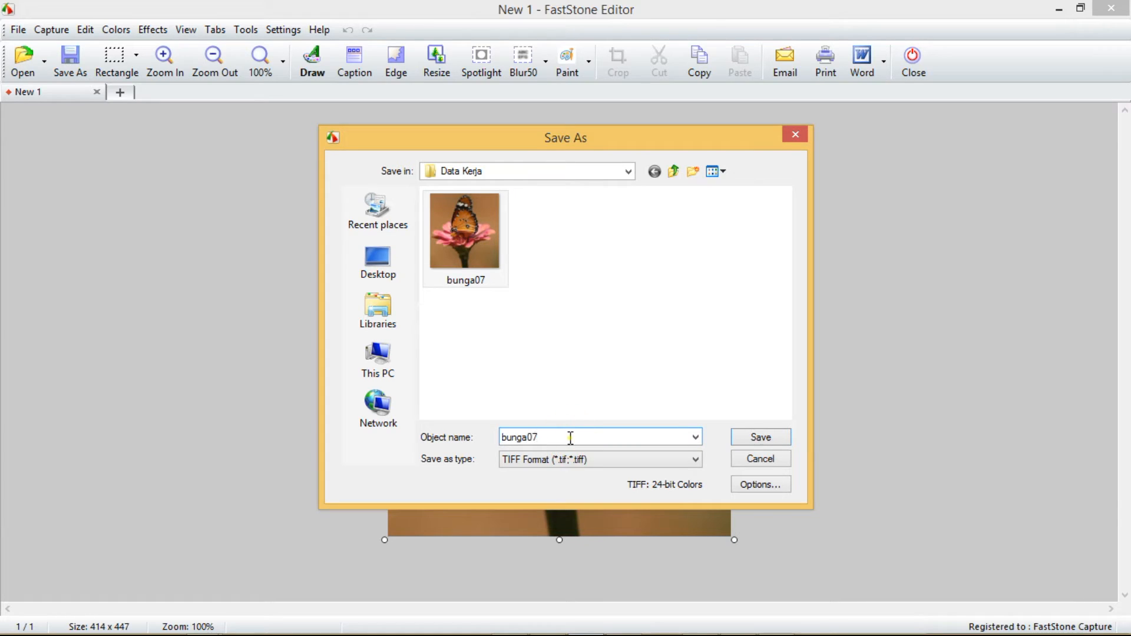
text(8)
click(590, 459)
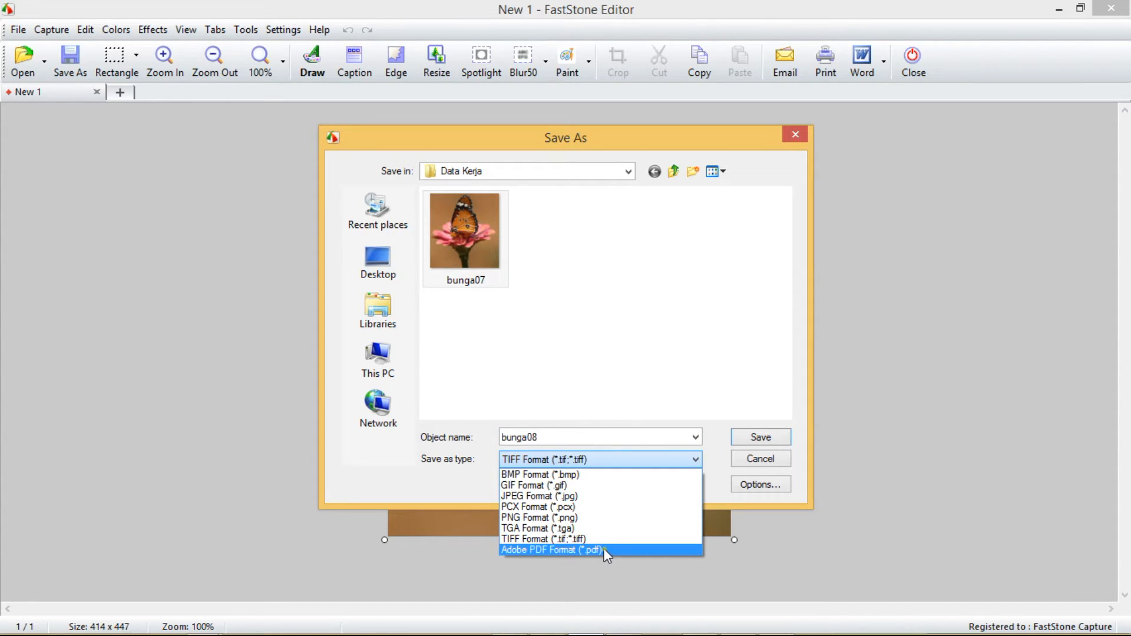
click(604, 549)
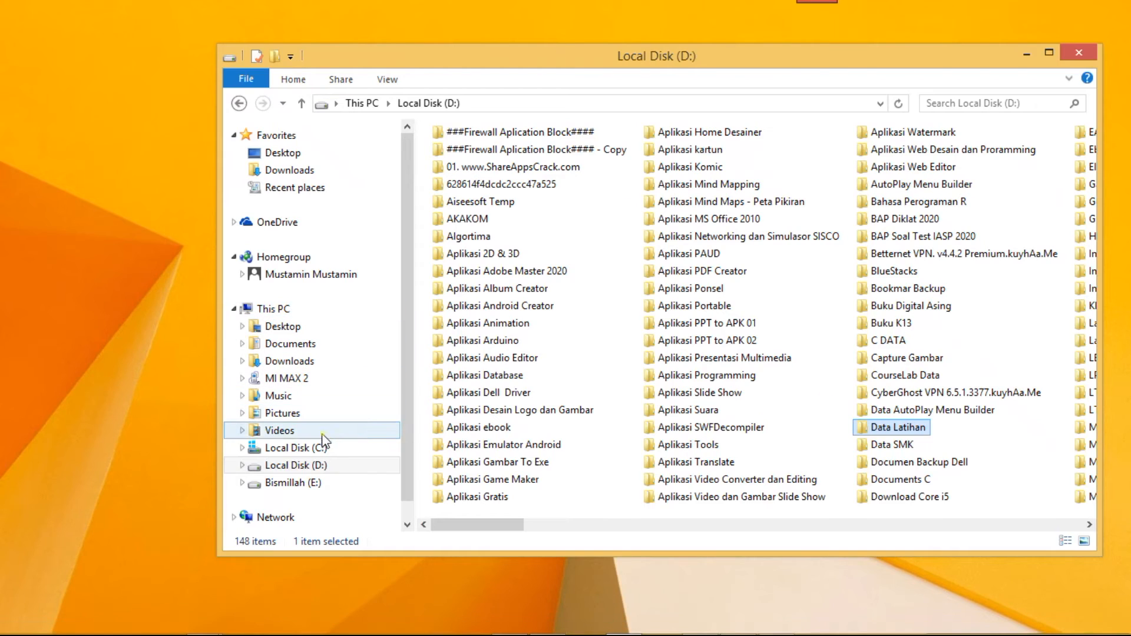
Step: Open the Data Kerja folder on Local Disk (C:) in File Explorer to view the saved captures
click(323, 448)
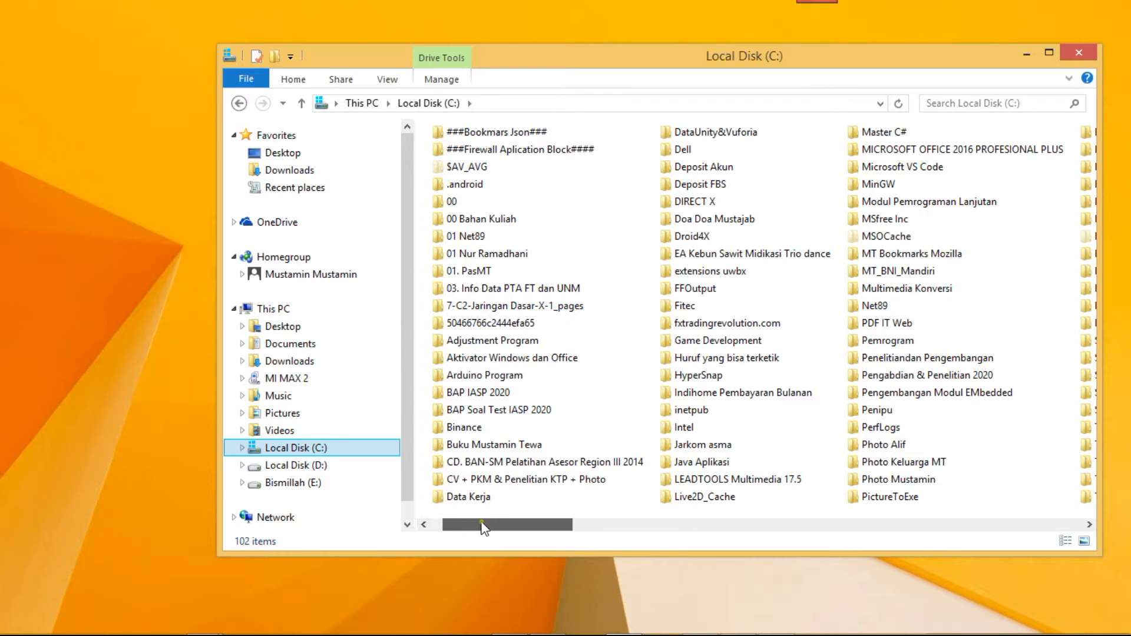
double_click(466, 497)
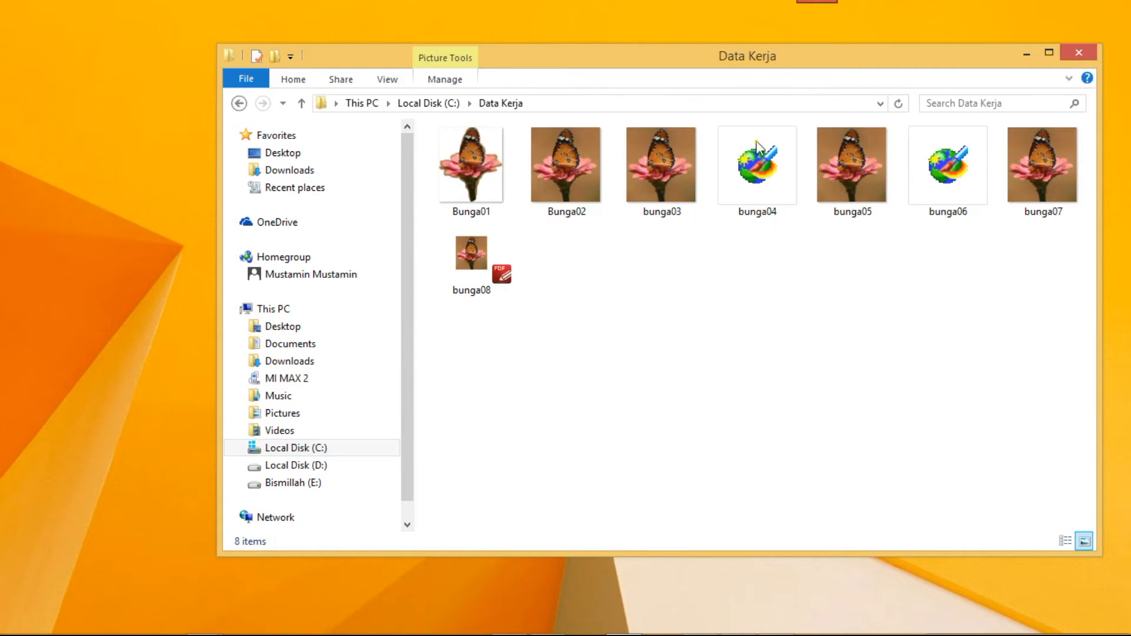
drag(759, 61, 624, 64)
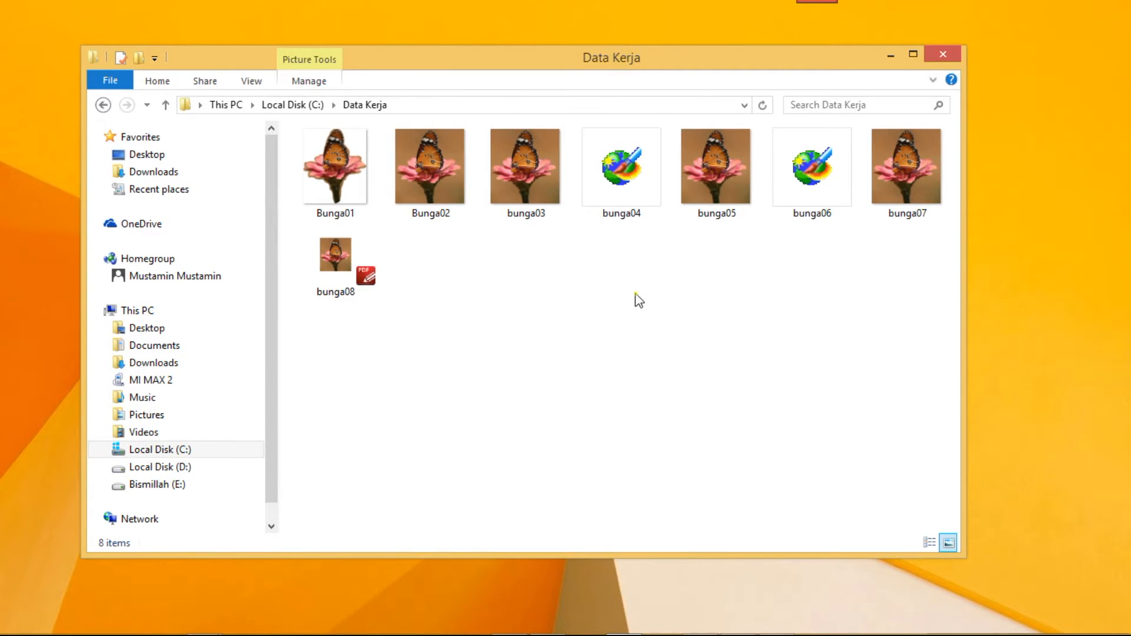
click(356, 218)
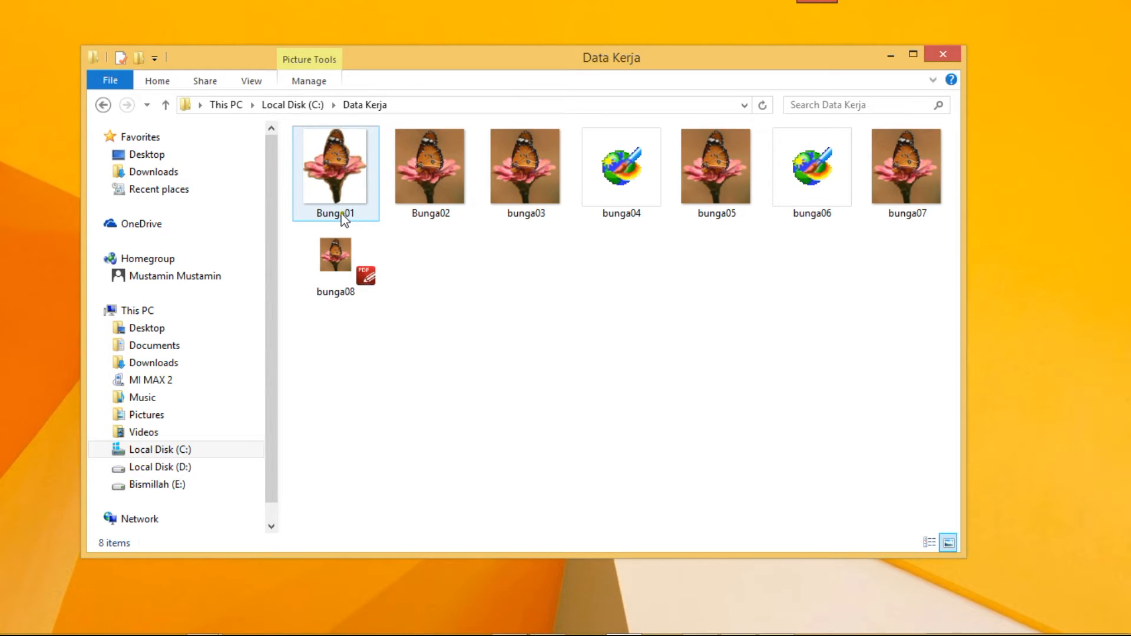
Step: Display the Data Kerja files in Details view, and reopen the folder from Local Disk (C:)
click(249, 80)
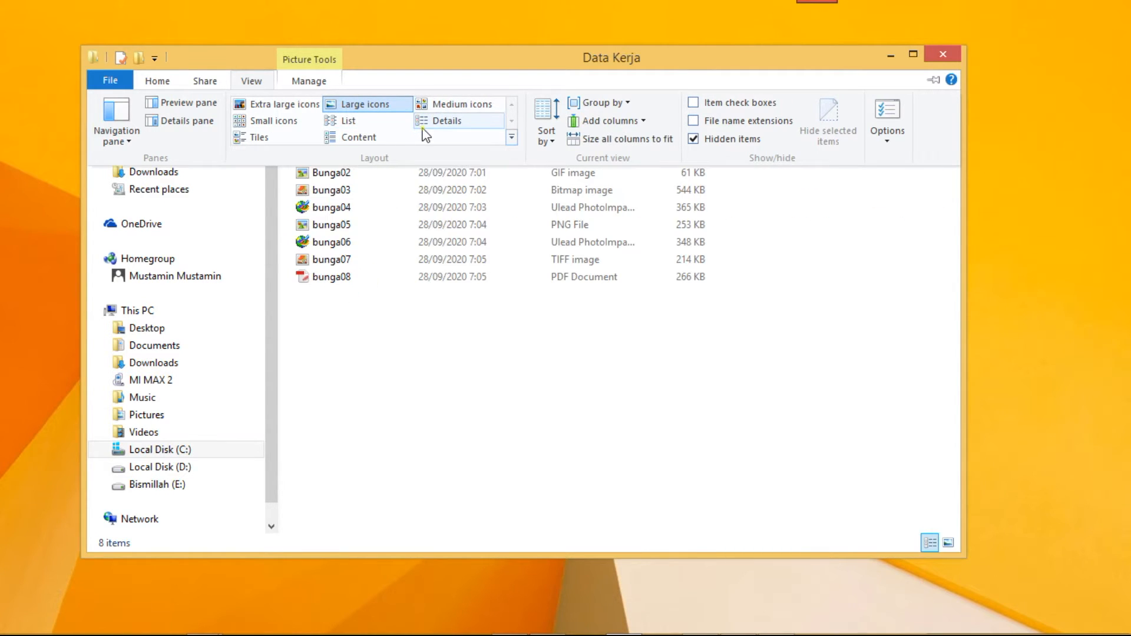
click(422, 125)
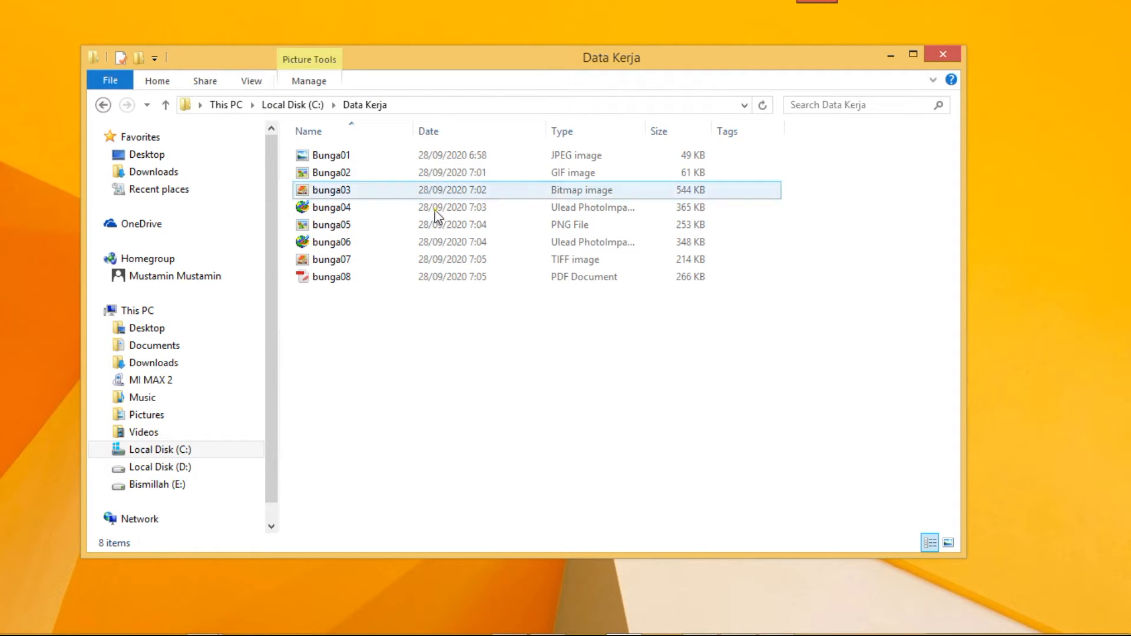
click(586, 158)
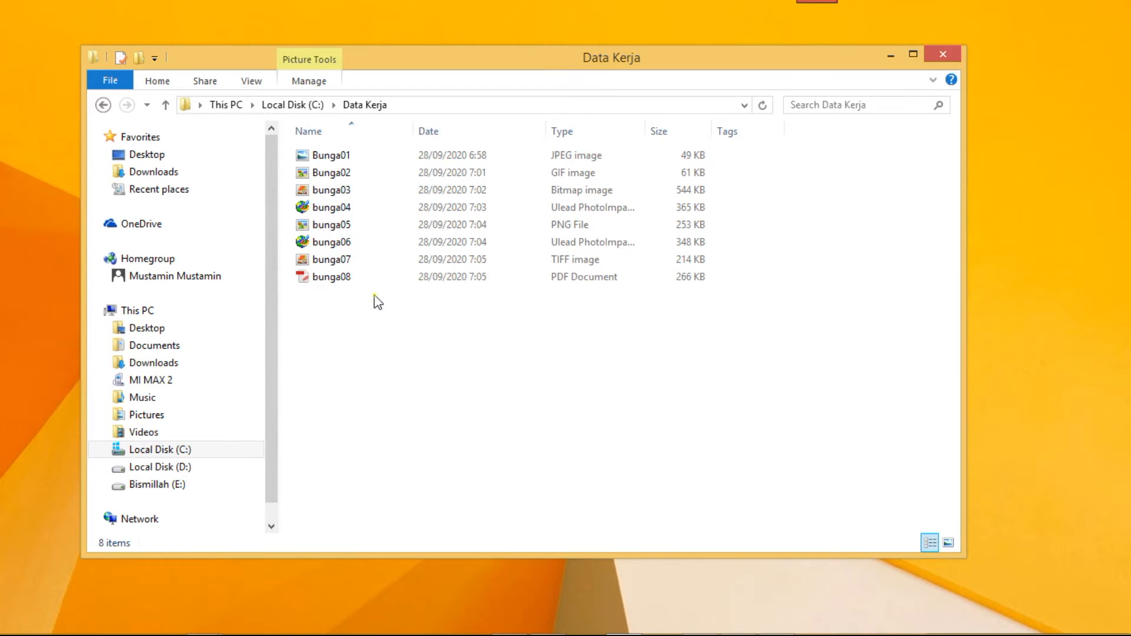
click(295, 105)
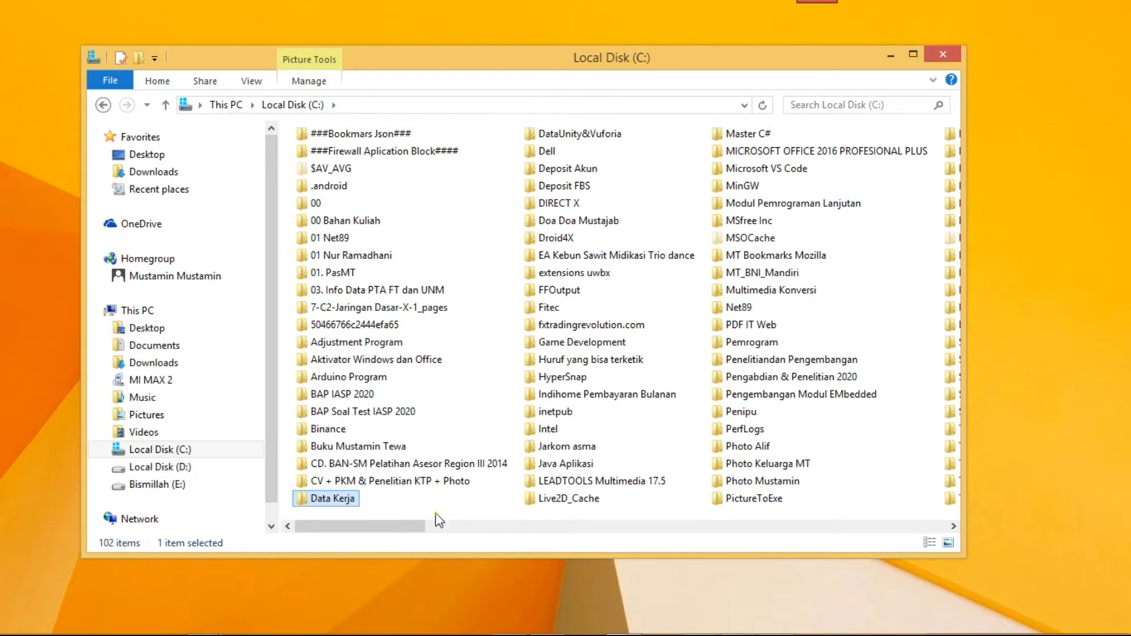
double_click(348, 501)
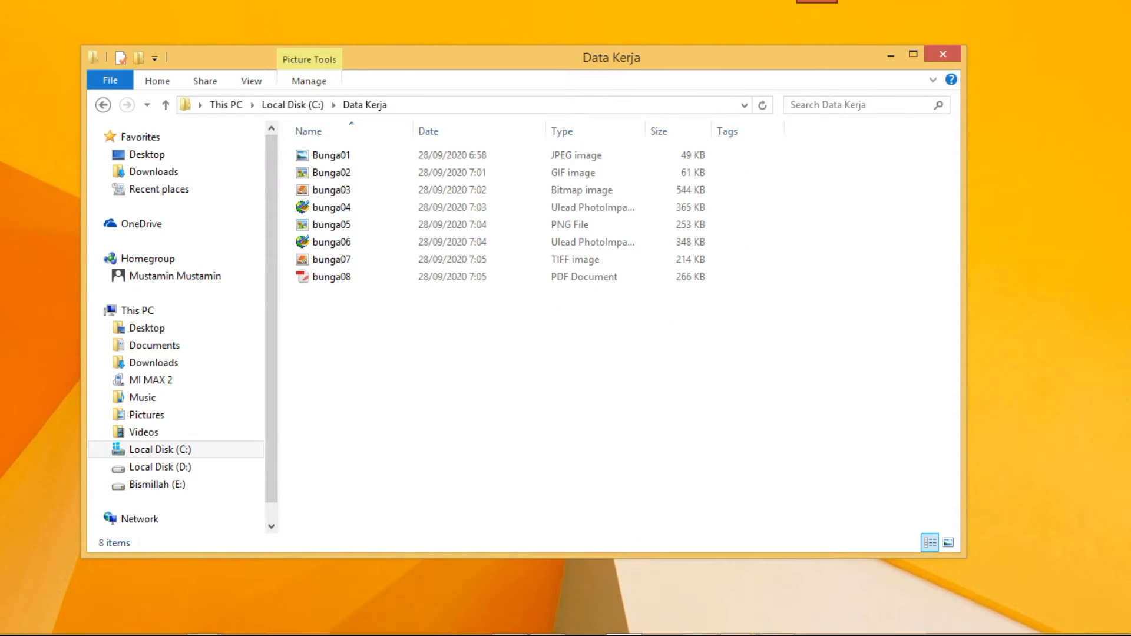
Step: Bring the butterfly photo in Windows Photo Viewer to the front and move the FastStone Capture toolbar over its window
mouse_move(775, 630)
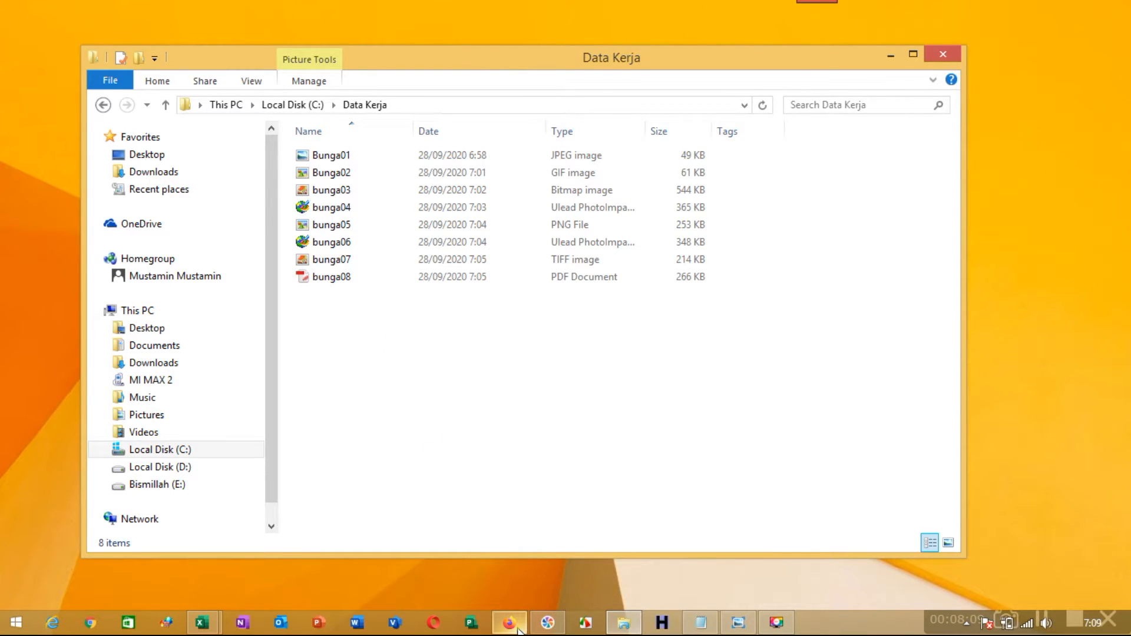
mouse_move(519, 630)
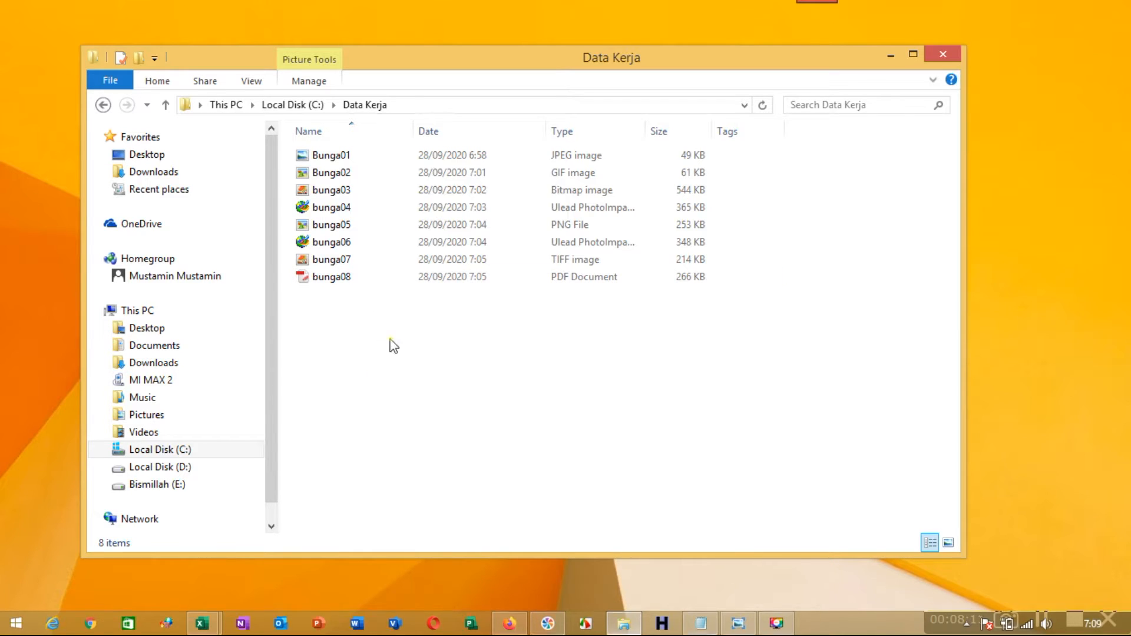
click(589, 626)
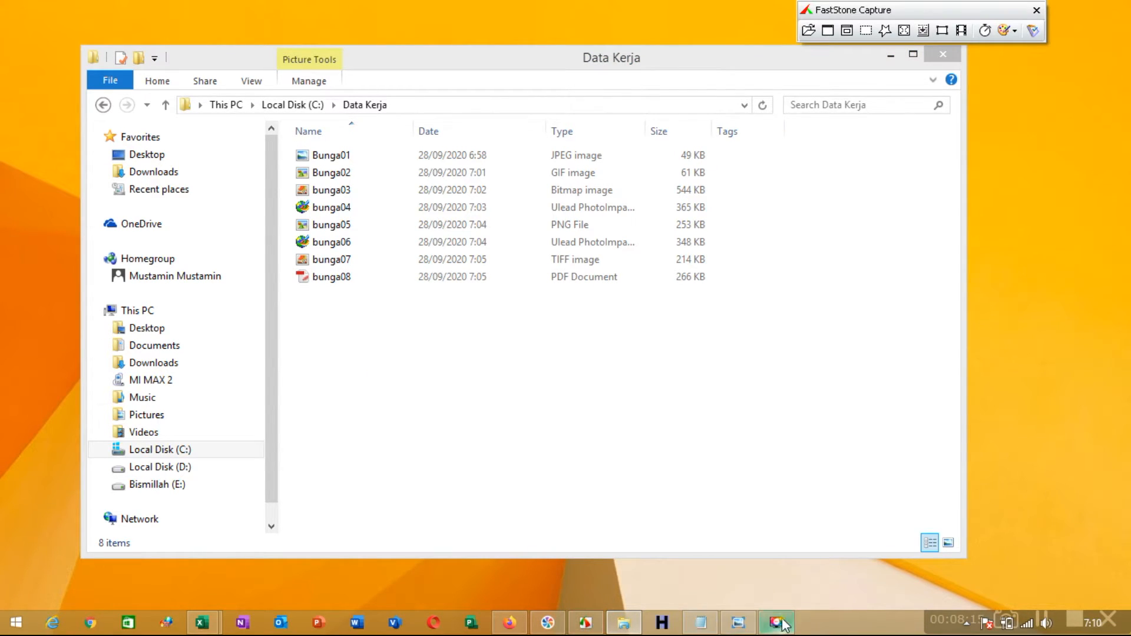
click(744, 628)
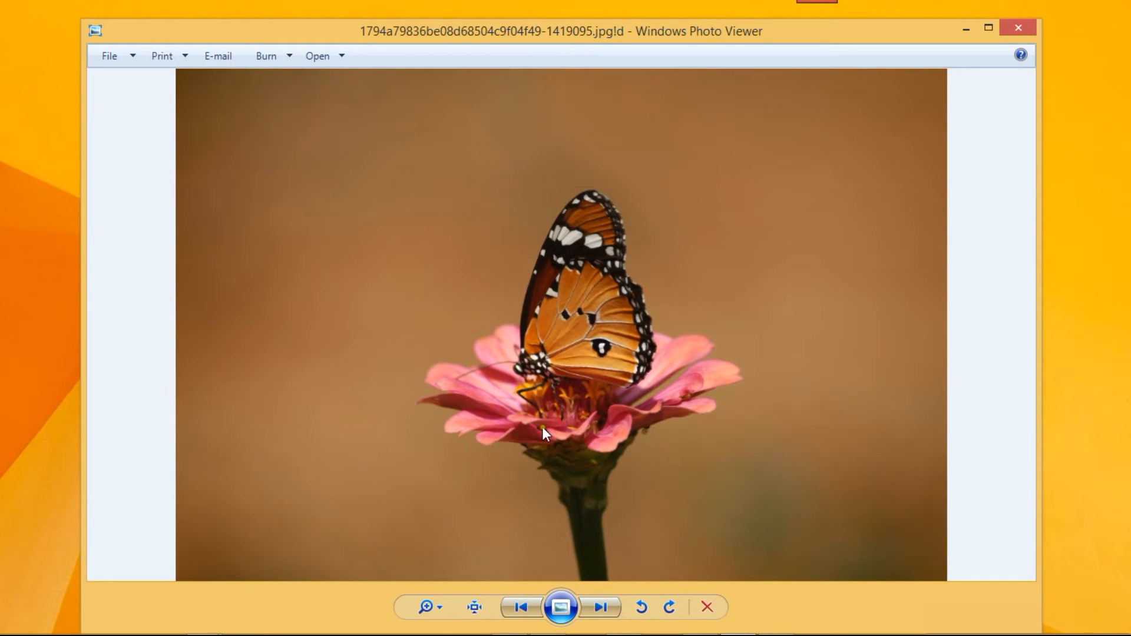
mouse_move(589, 631)
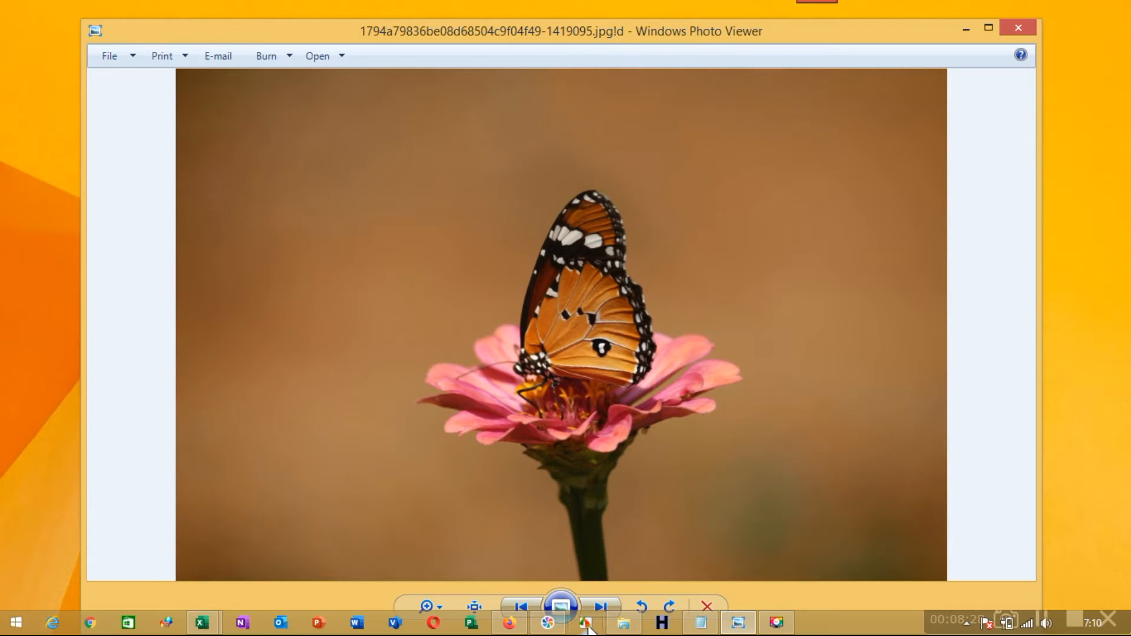
mouse_move(817, 2)
drag(938, 10, 846, 55)
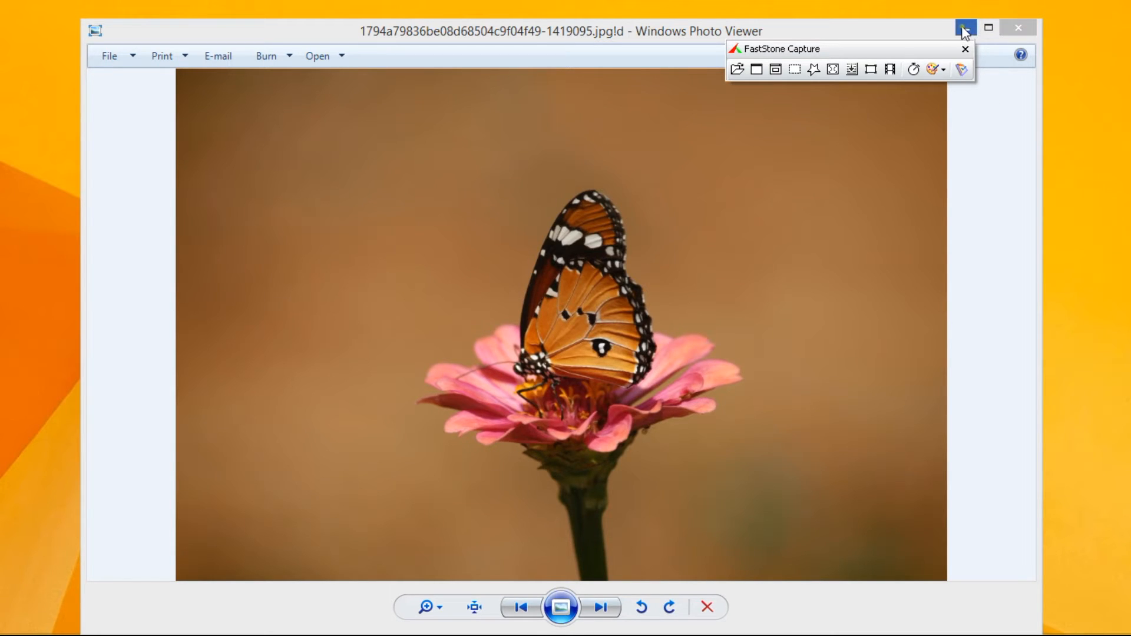
Step: Close the butterfly photo and open the Buku BSE SMK Kur-13 TKJ folder inside Buku K13 on Local Disk (D:)
click(1019, 28)
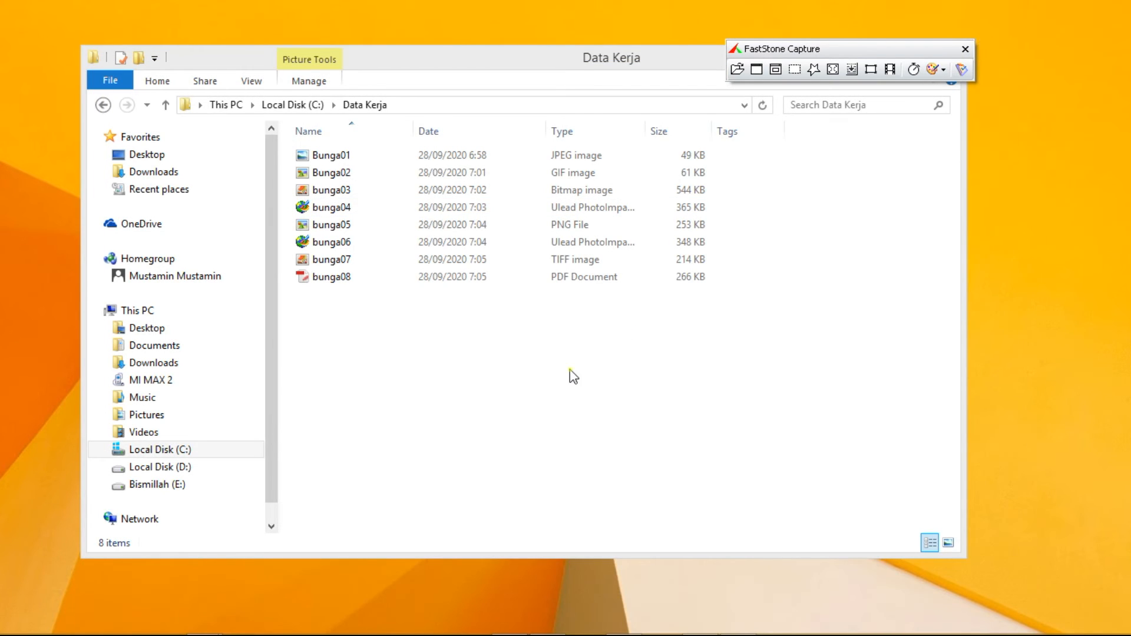
click(165, 469)
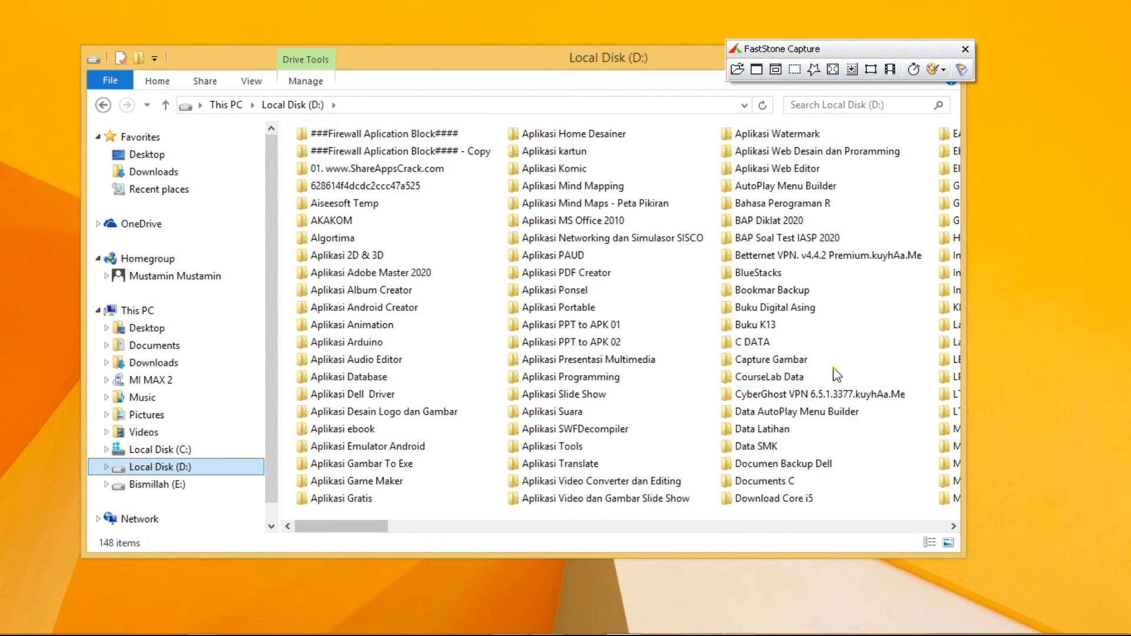
click(757, 326)
double_click(756, 326)
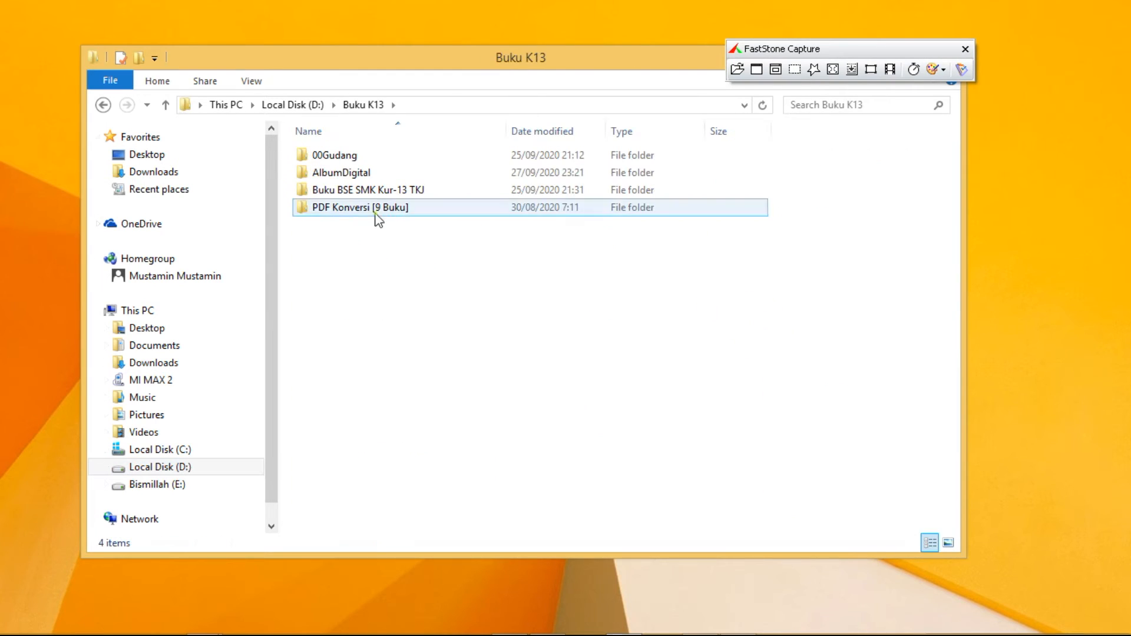
double_click(358, 190)
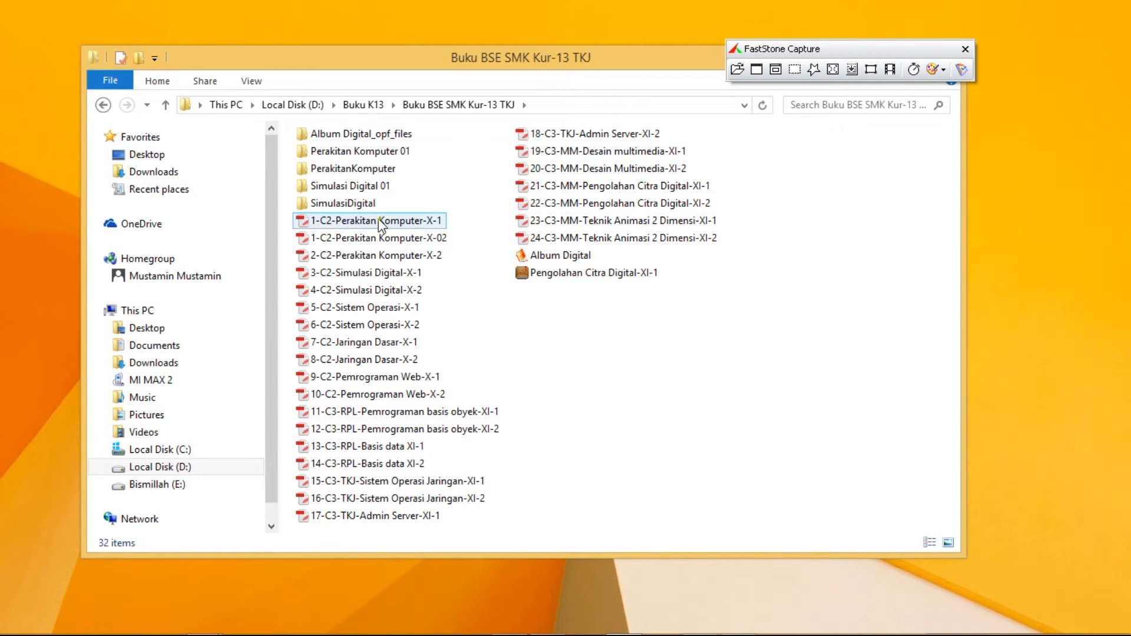
mouse_move(383, 230)
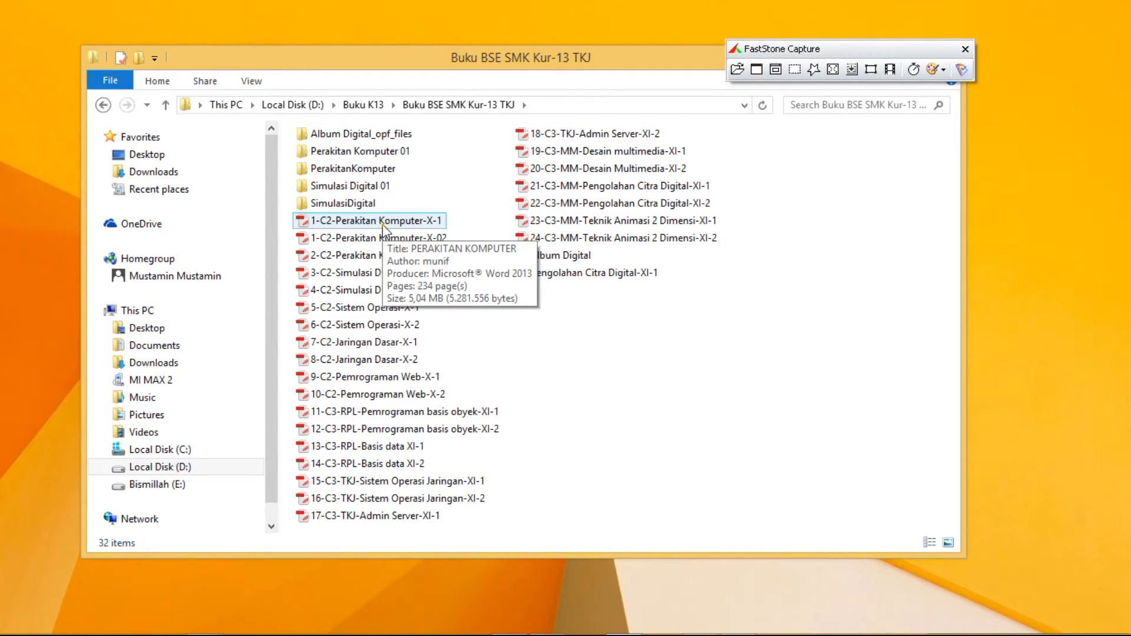
double_click(383, 225)
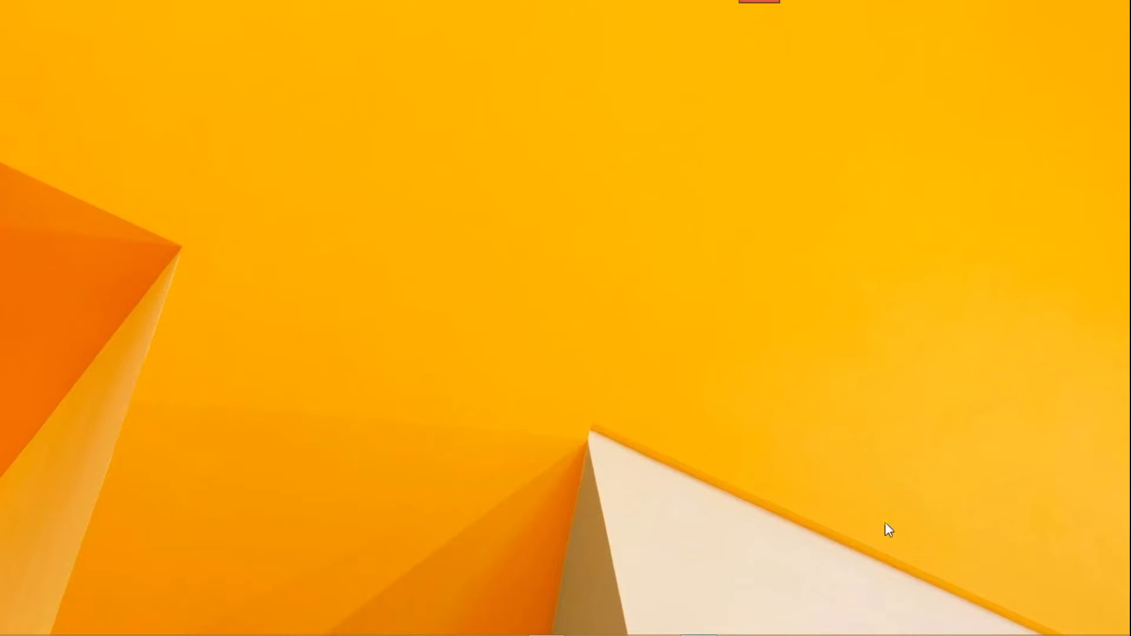
mouse_move(758, 5)
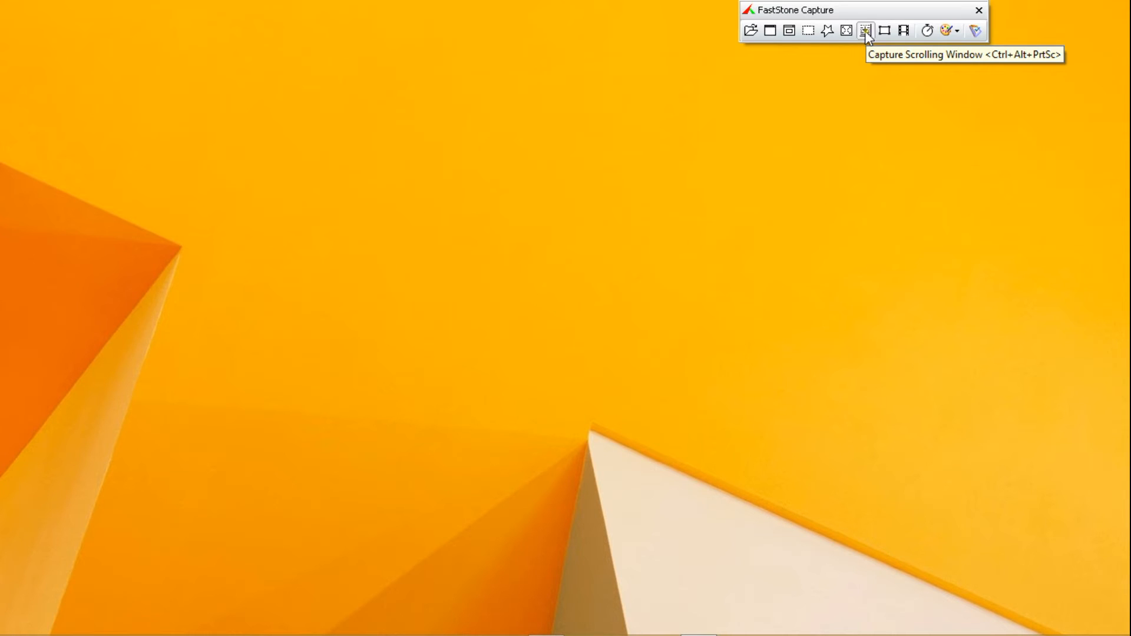
mouse_move(410, 634)
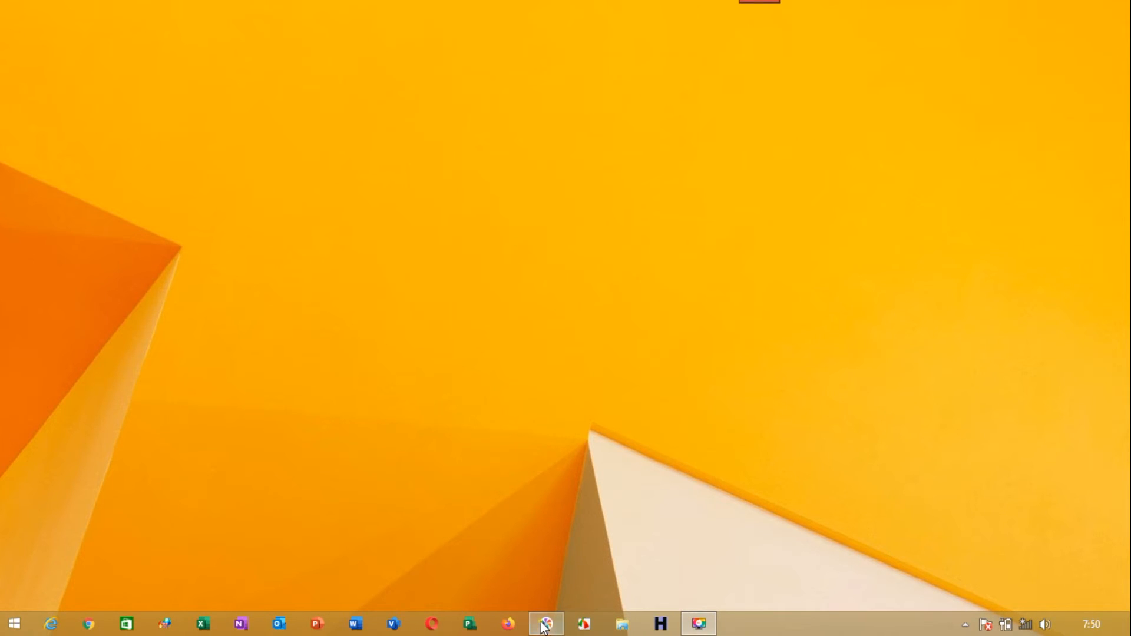
Step: Open the Buku BSE SMK Kur-13 TKJ folder inside Buku K13 on Local Disk (D:) in a maximized File Explorer window
key(super+e)
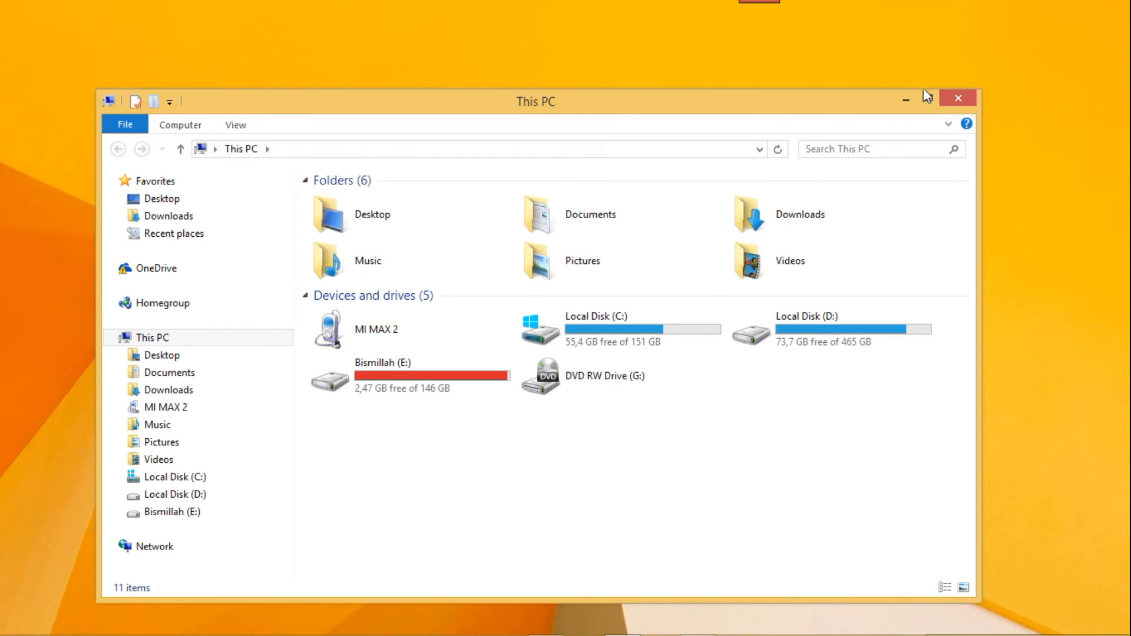
click(933, 96)
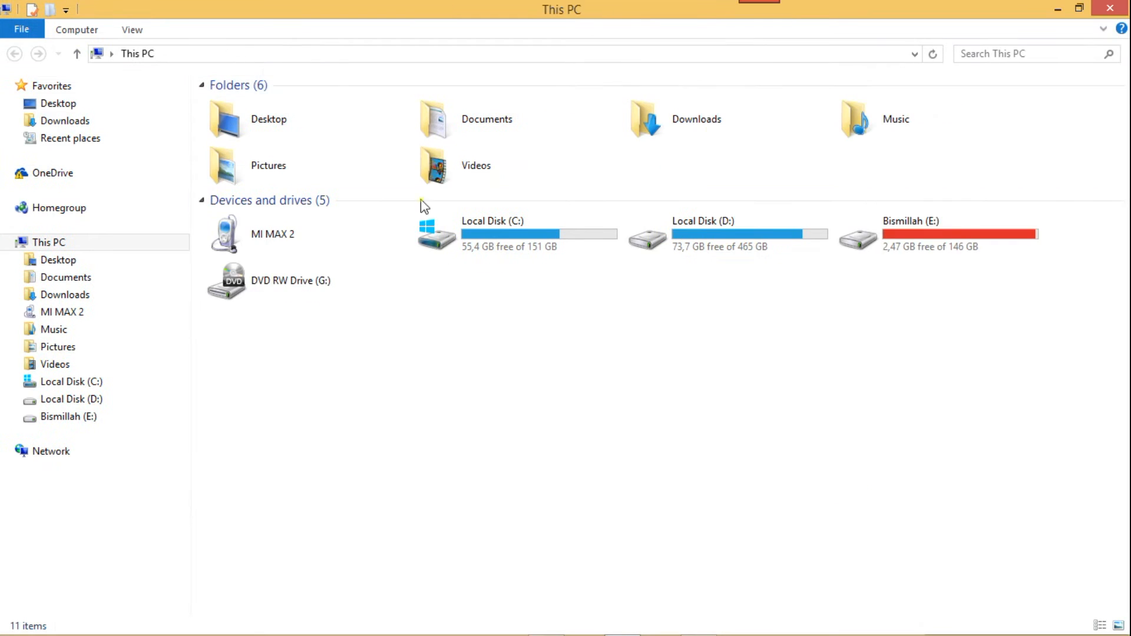
click(90, 404)
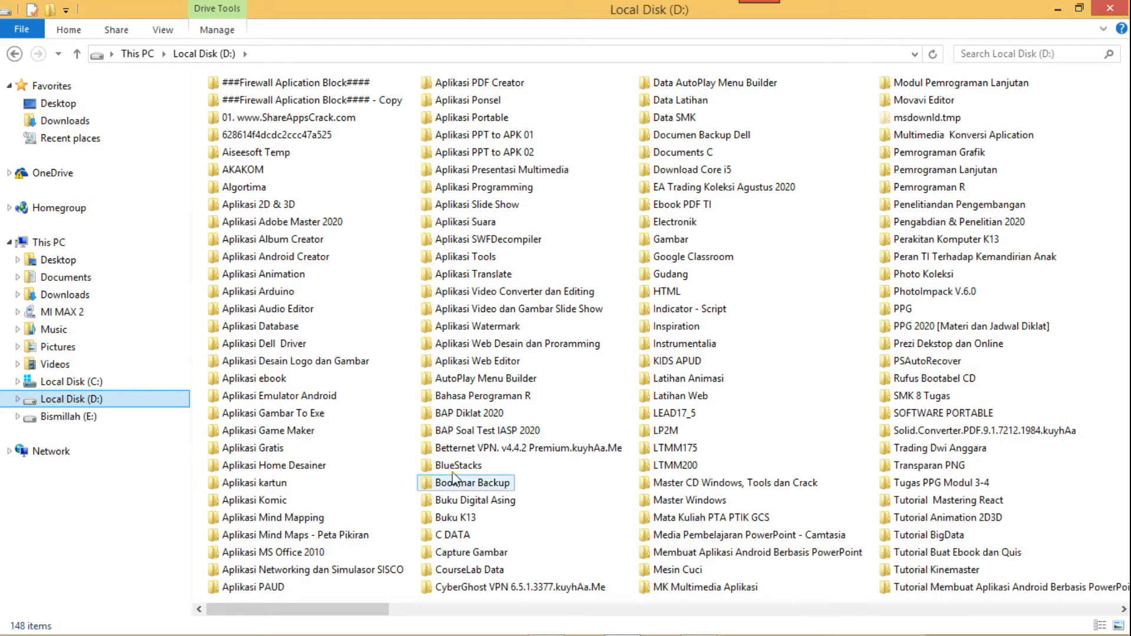
double_click(455, 518)
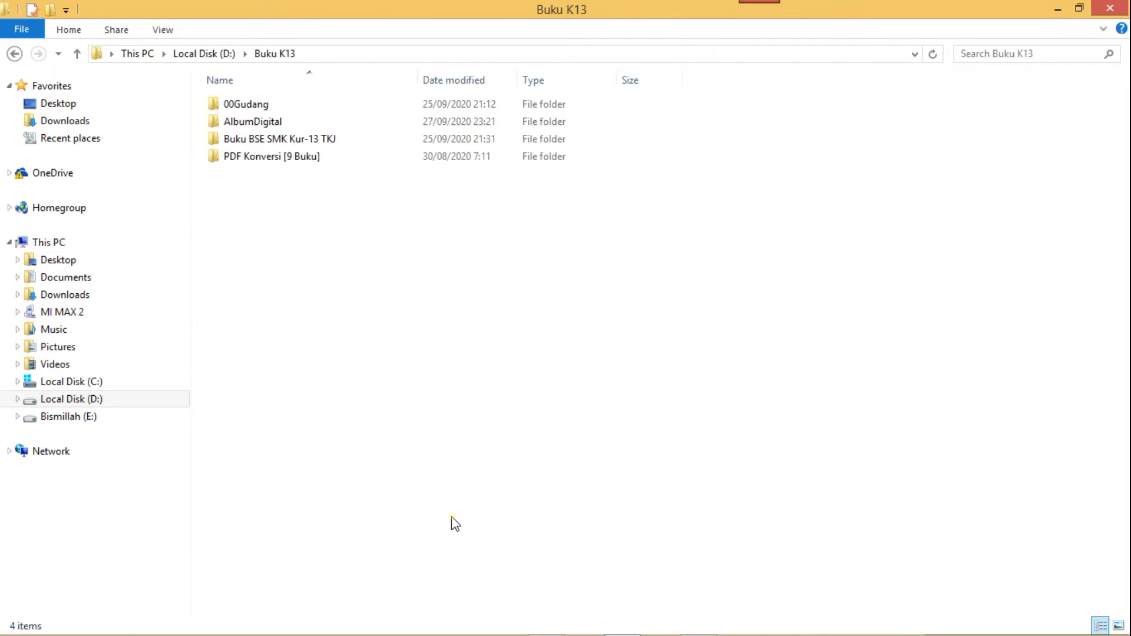
double_click(273, 139)
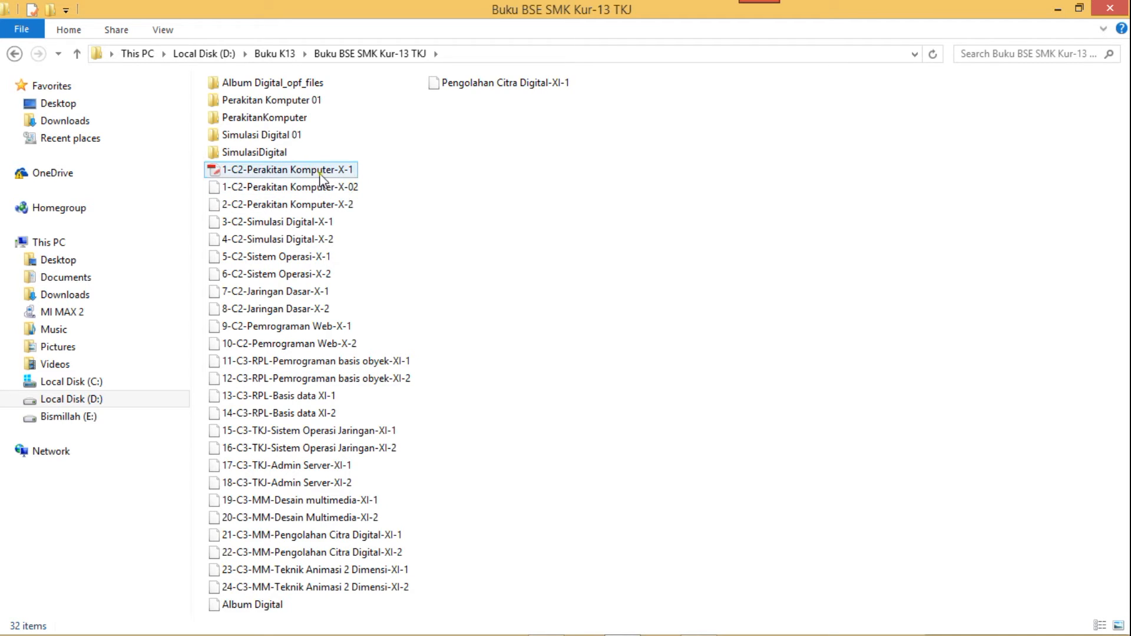
Step: Open the 1-C2-Perakitan Komputer-X-1 PDF in PDF-XChange Editor and browse through its pages
double_click(288, 171)
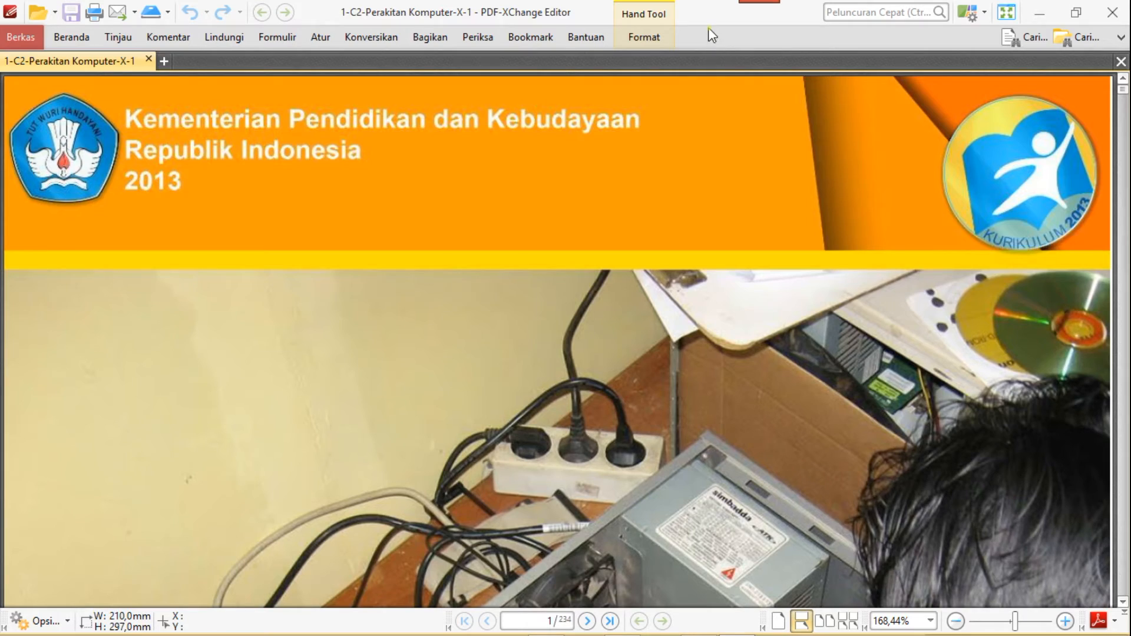
click(1126, 112)
drag(1125, 112, 1123, 74)
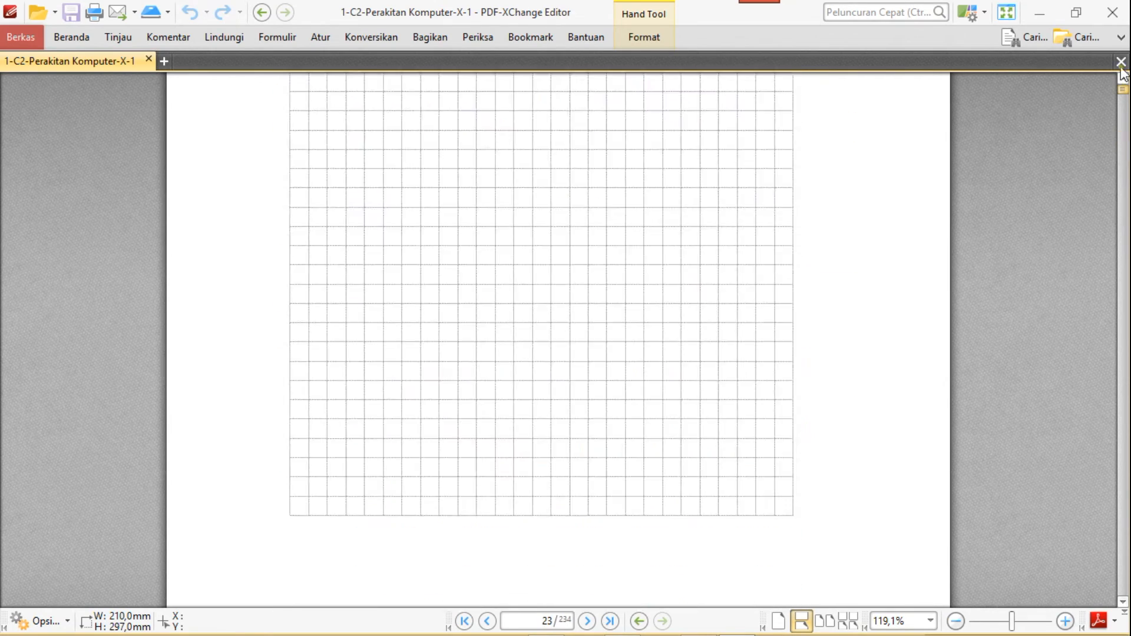
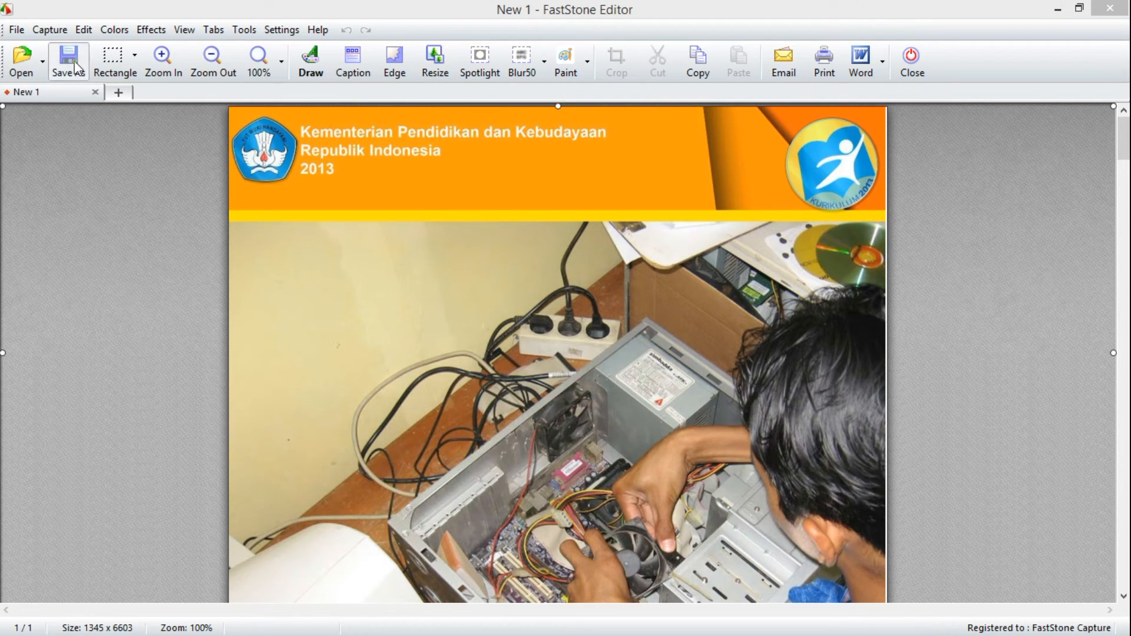
Step: Save the scrolling capture of the book in the Data Kerja folder as "Latihan Scrolling File" in Adobe PDF Format (*.pdf)
click(70, 66)
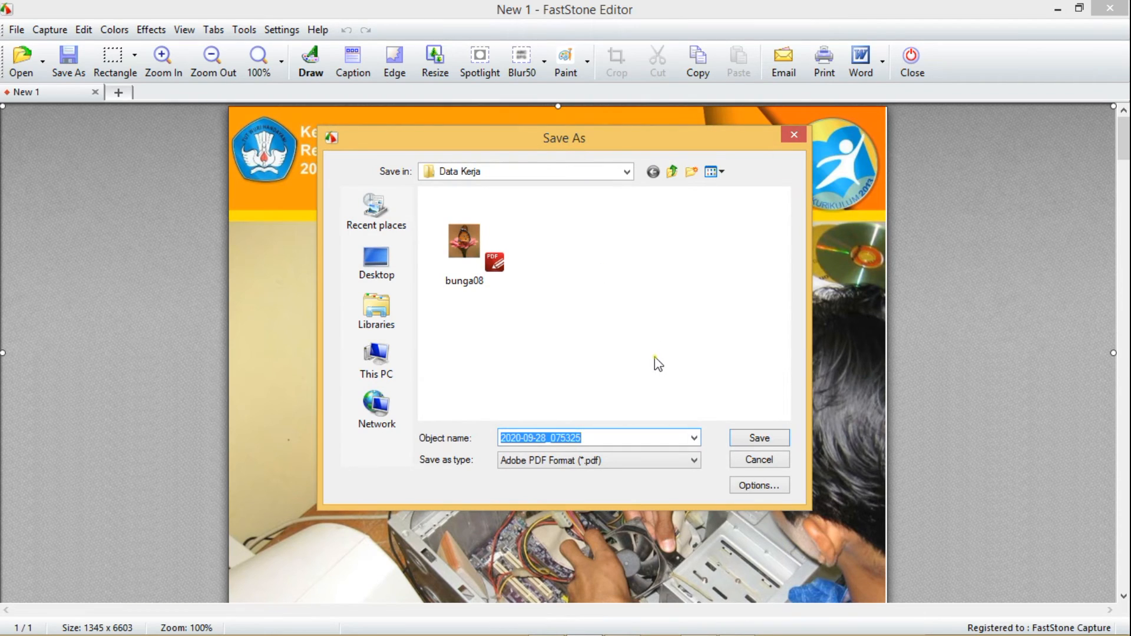
click(693, 460)
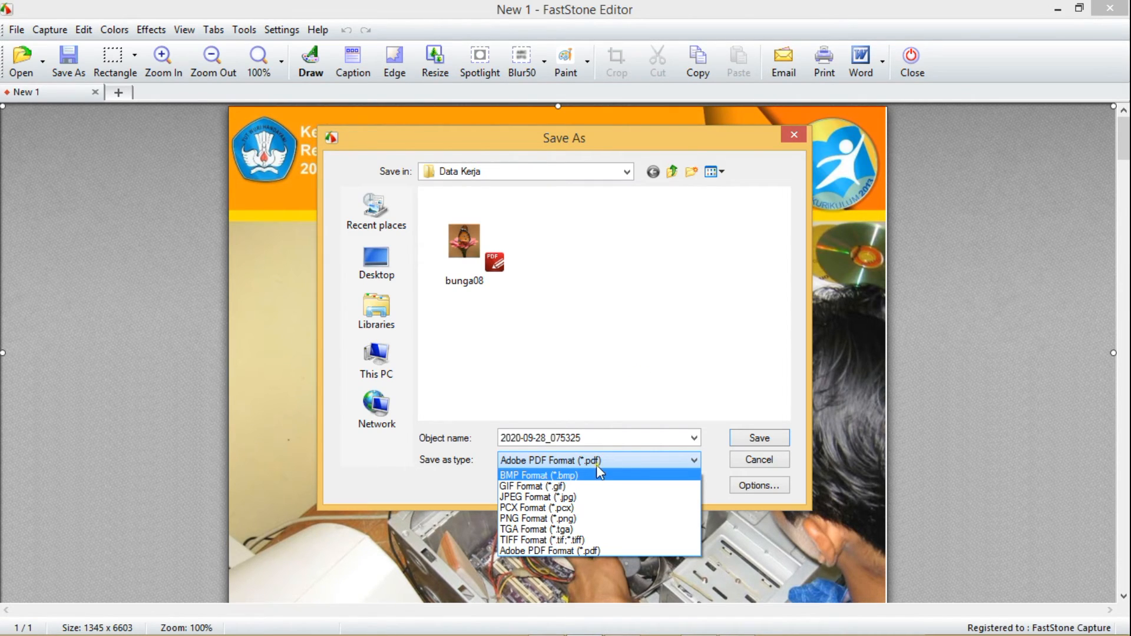
click(592, 550)
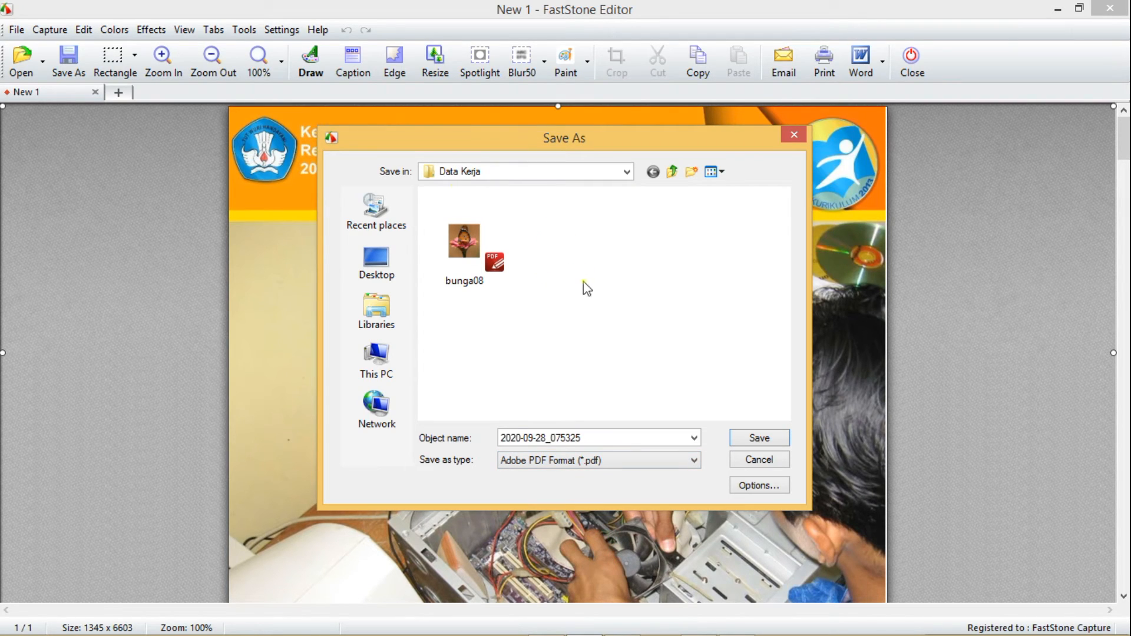
double_click(620, 439)
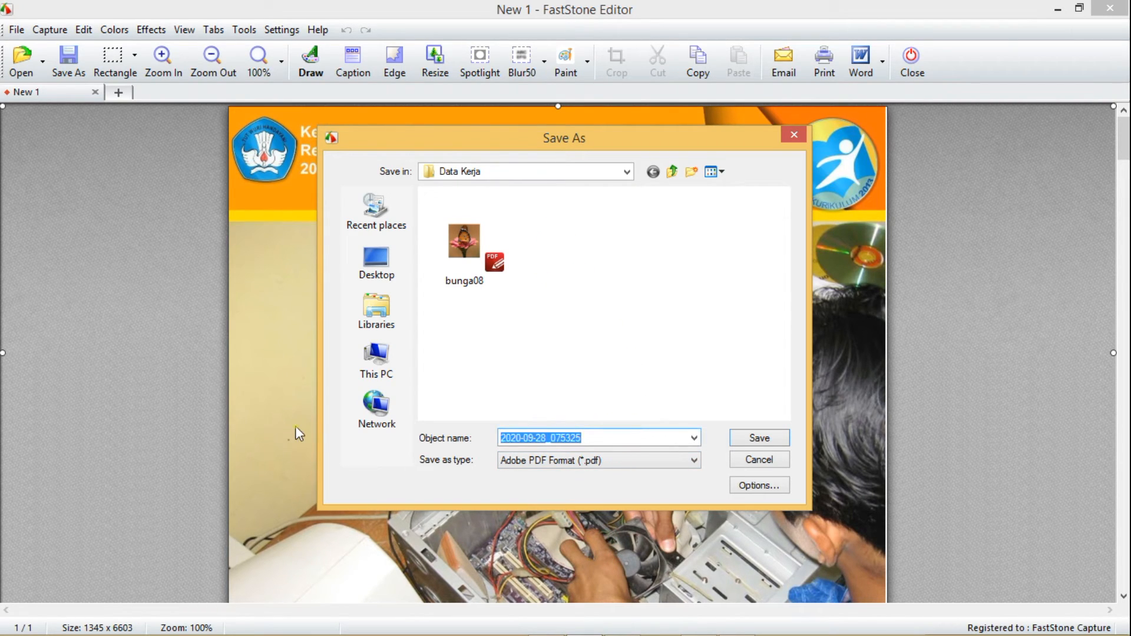
text(Latihan Scrolling)
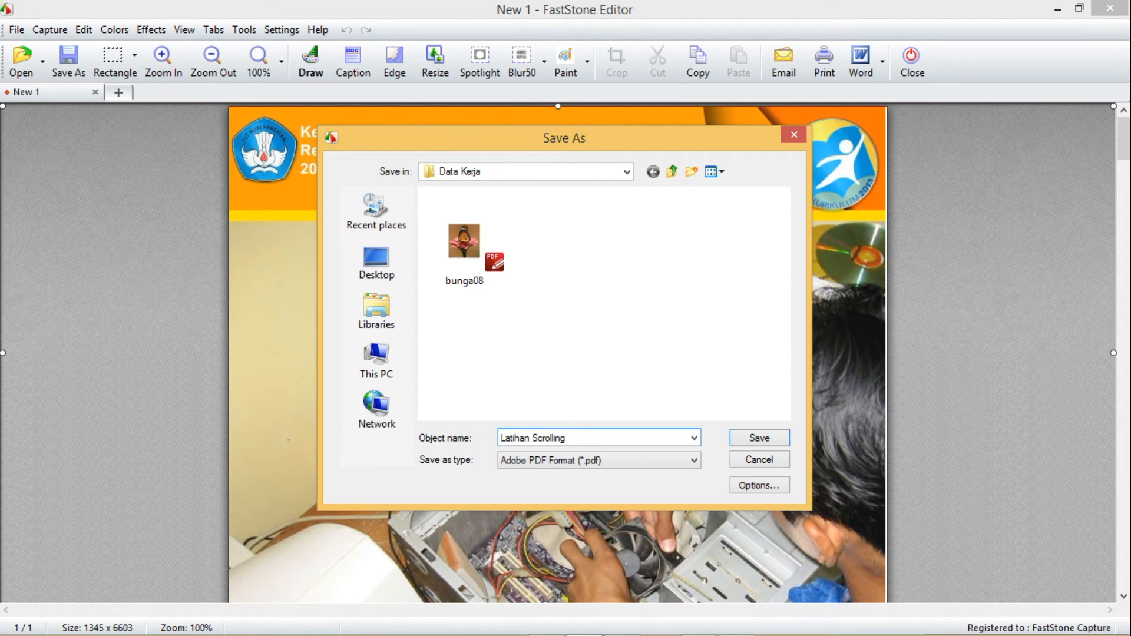
text(File)
click(750, 438)
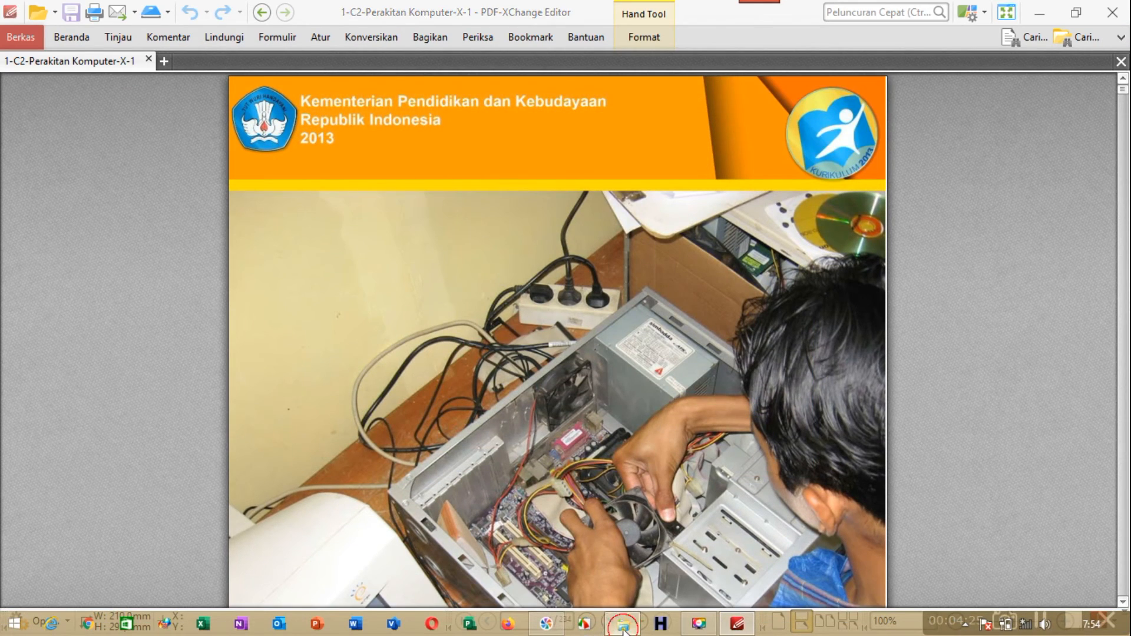
Step: Open the Data Kerja folder on Local Disk (C:) in File Explorer and widen the file list's Name column
click(623, 625)
click(101, 382)
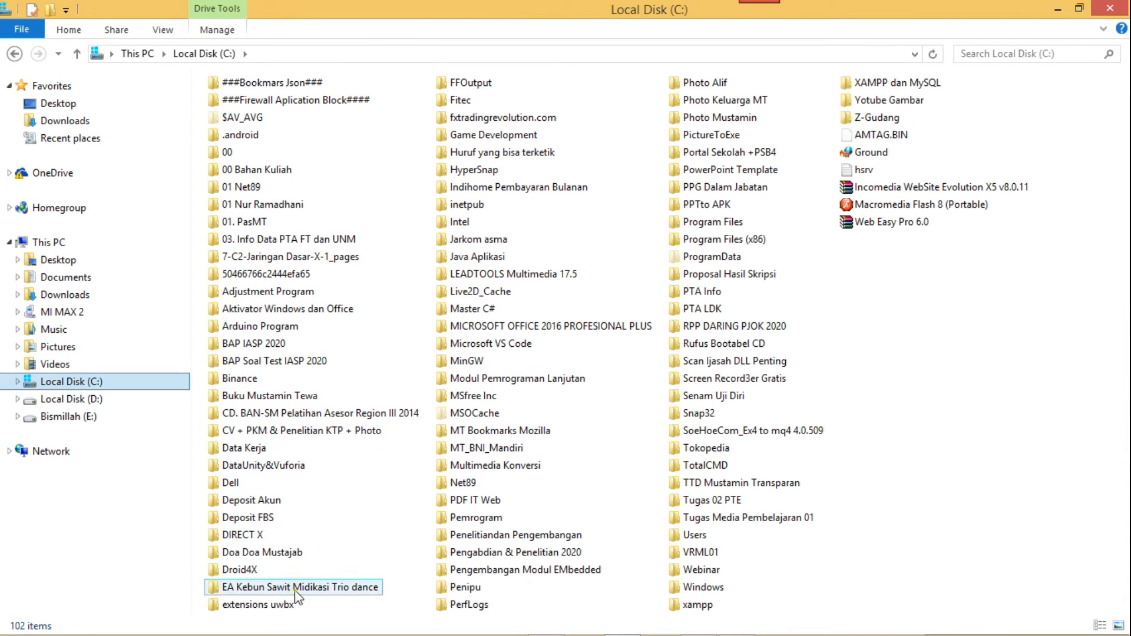
double_click(248, 449)
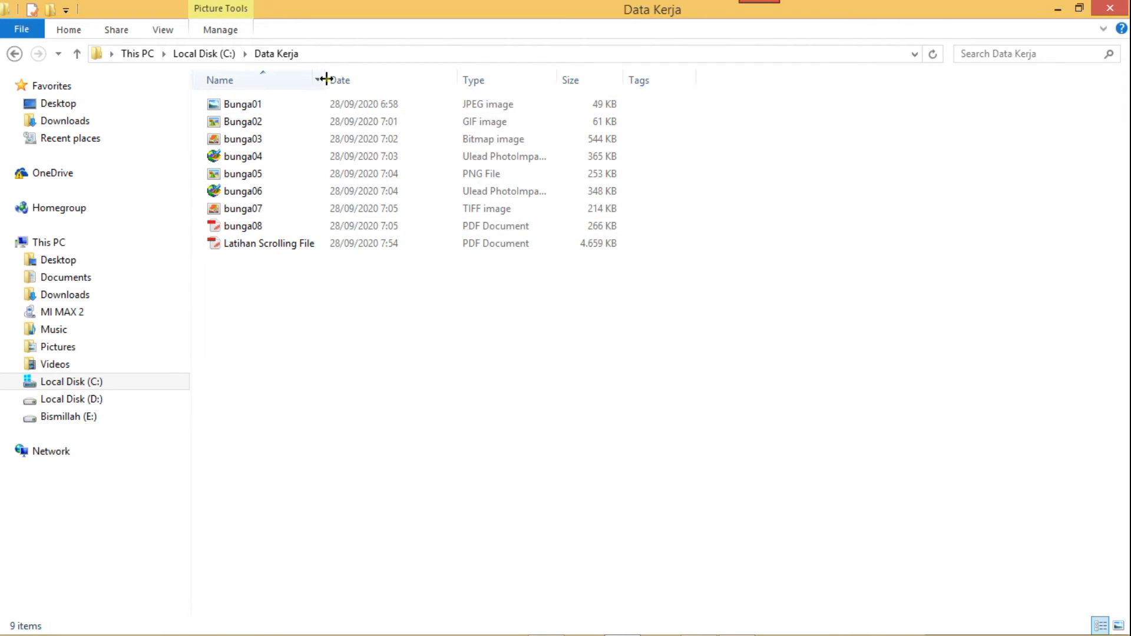
drag(326, 79, 361, 79)
Step: Select the files Bunga01 through bunga08 to point out the earlier captures, and clear the selection
click(285, 105)
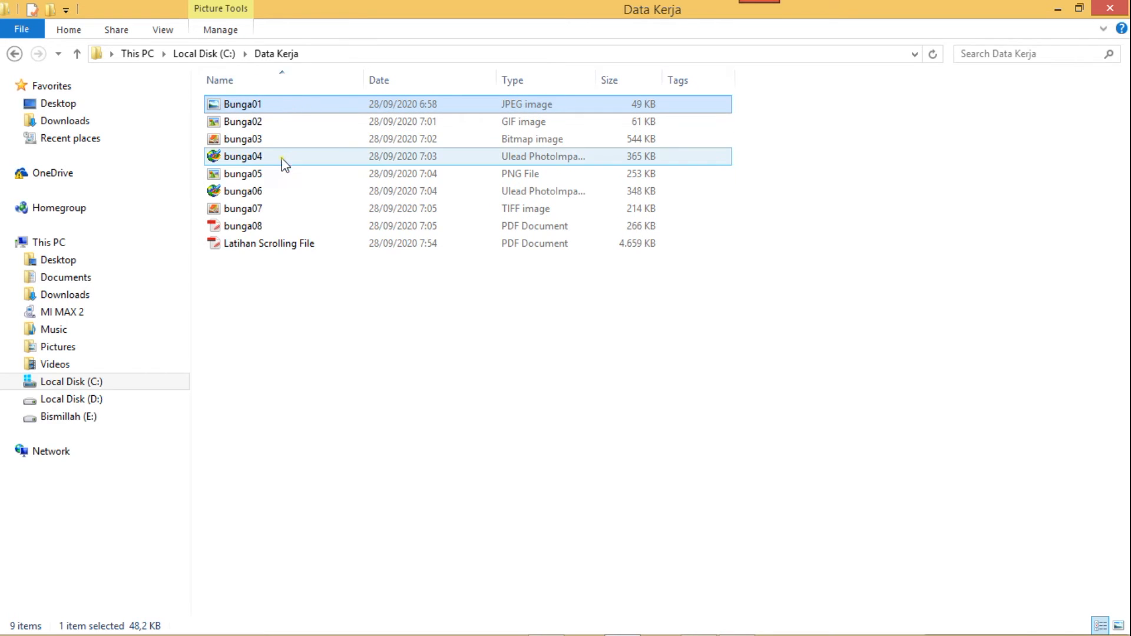
shift+click(263, 227)
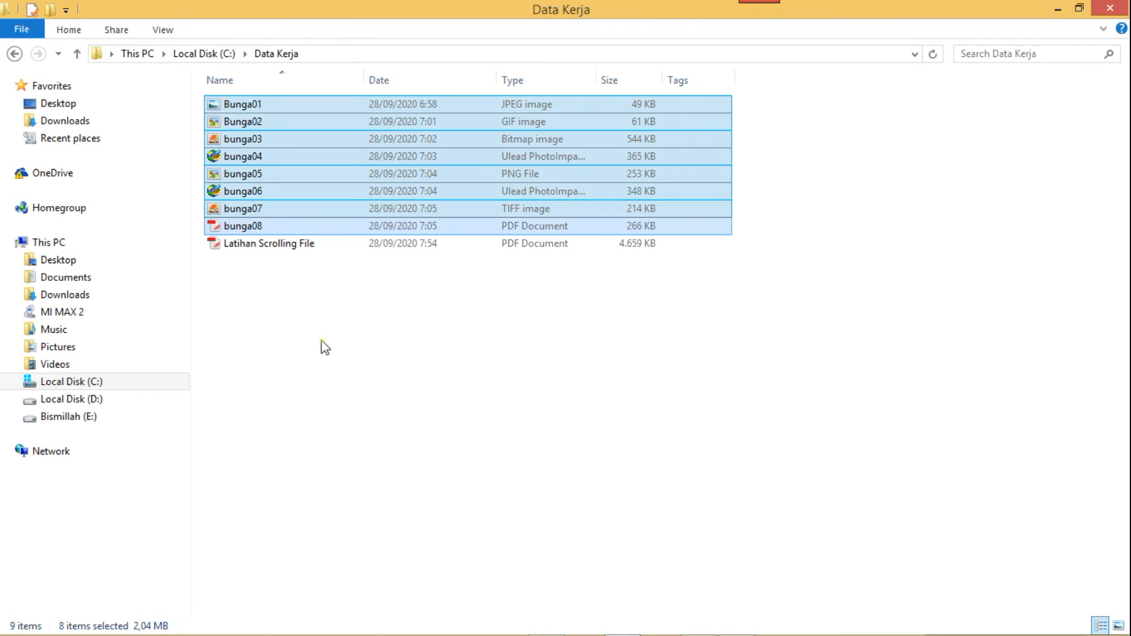
click(325, 346)
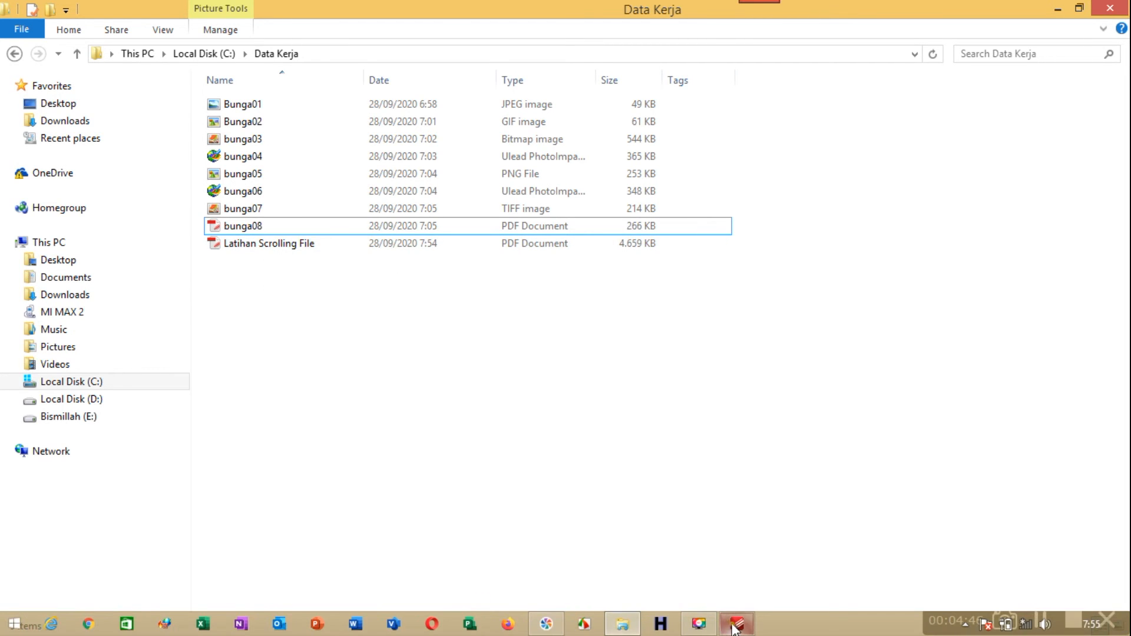
Step: Switch to PDF-XChange Editor and close it with the original 1-C2-Perakitan Komputer-X-1 book
click(735, 626)
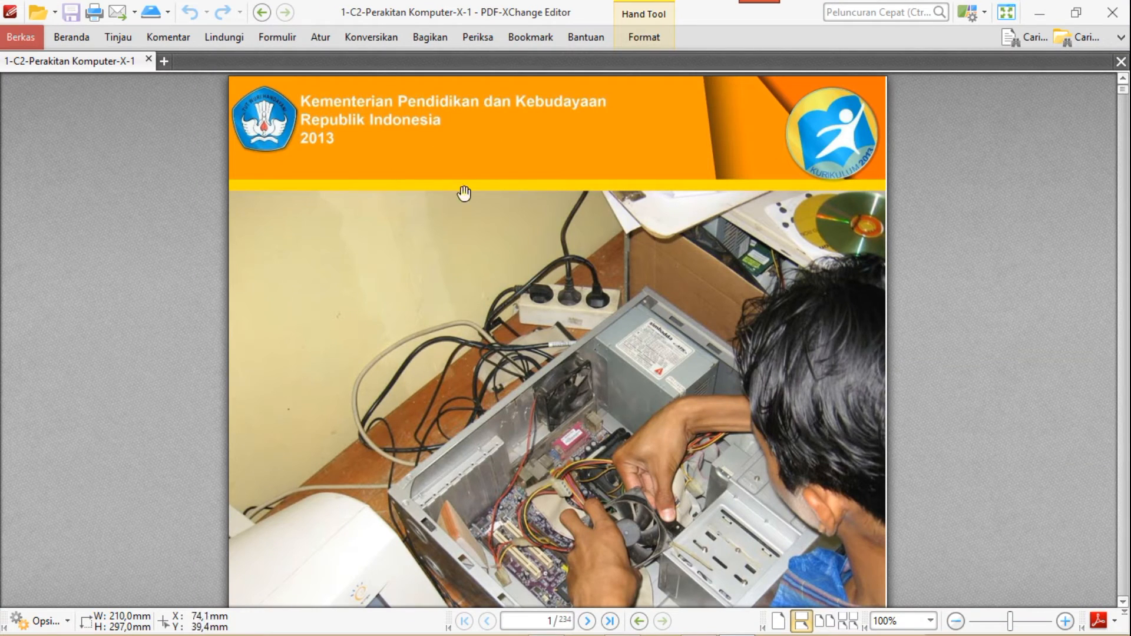
click(1113, 13)
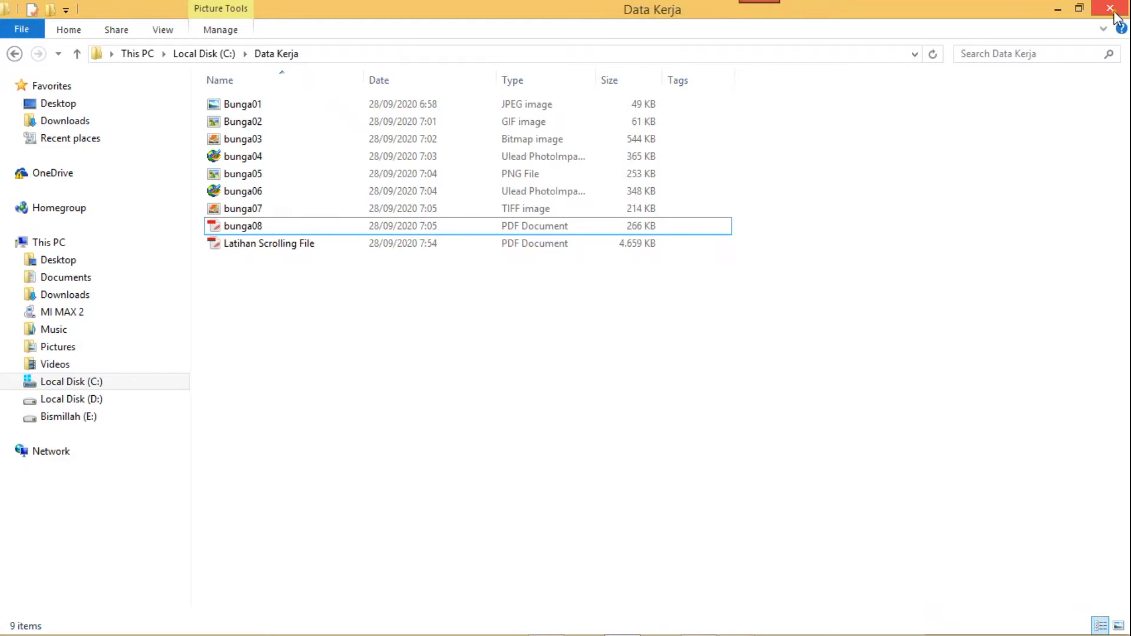
Step: Open Latihan Scrolling File from the Data Kerja folder, review its captured pages, and close it
double_click(255, 243)
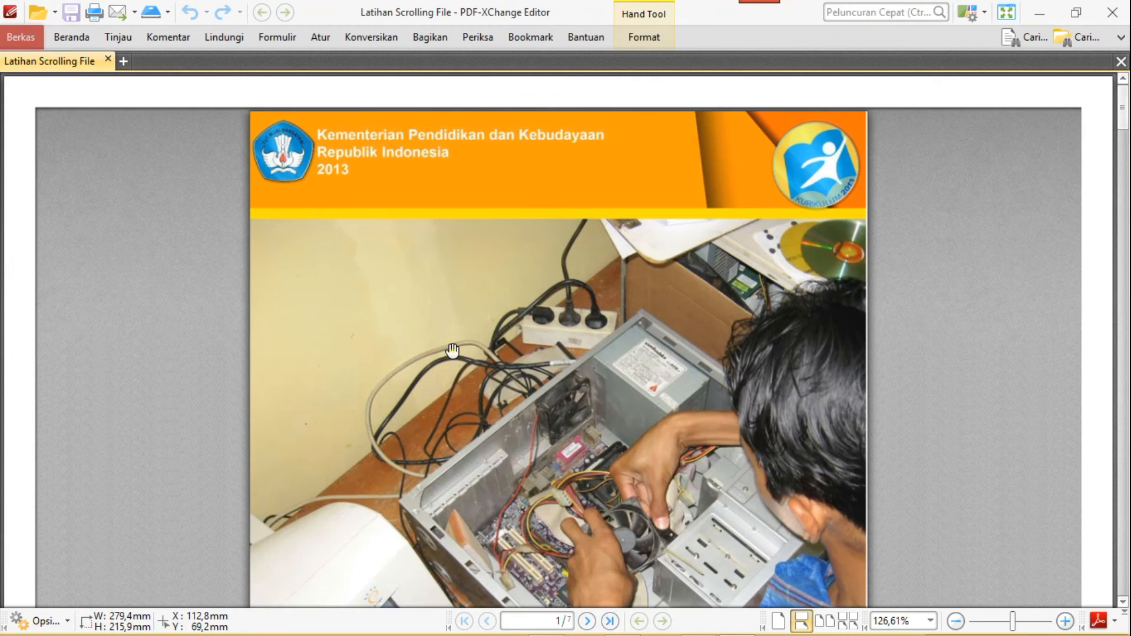
drag(1124, 104, 1126, 15)
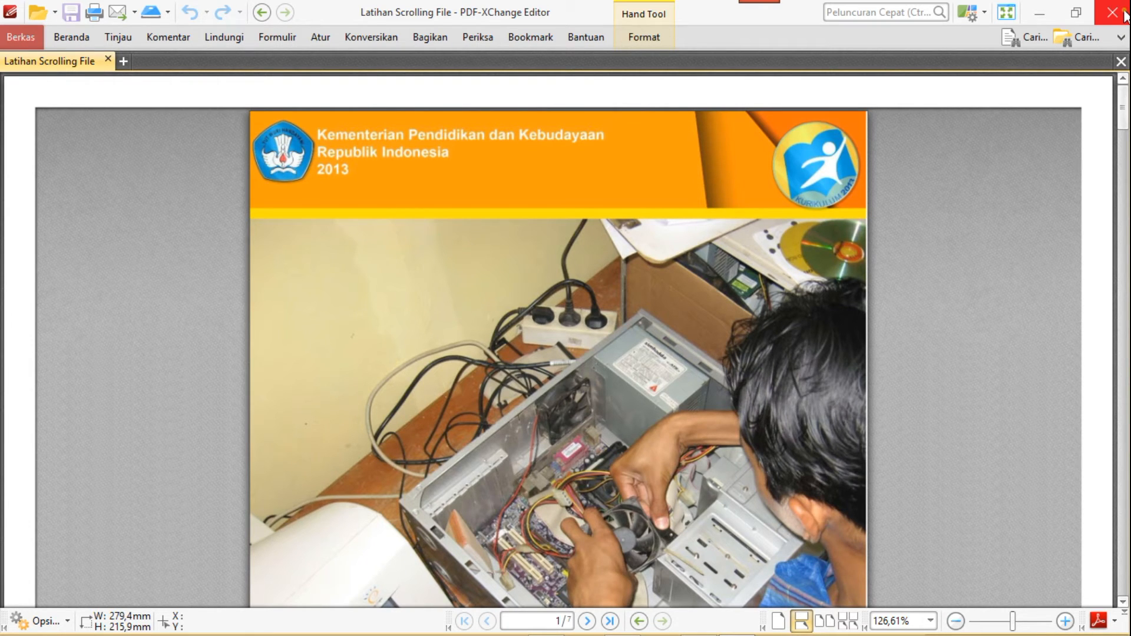
click(1124, 13)
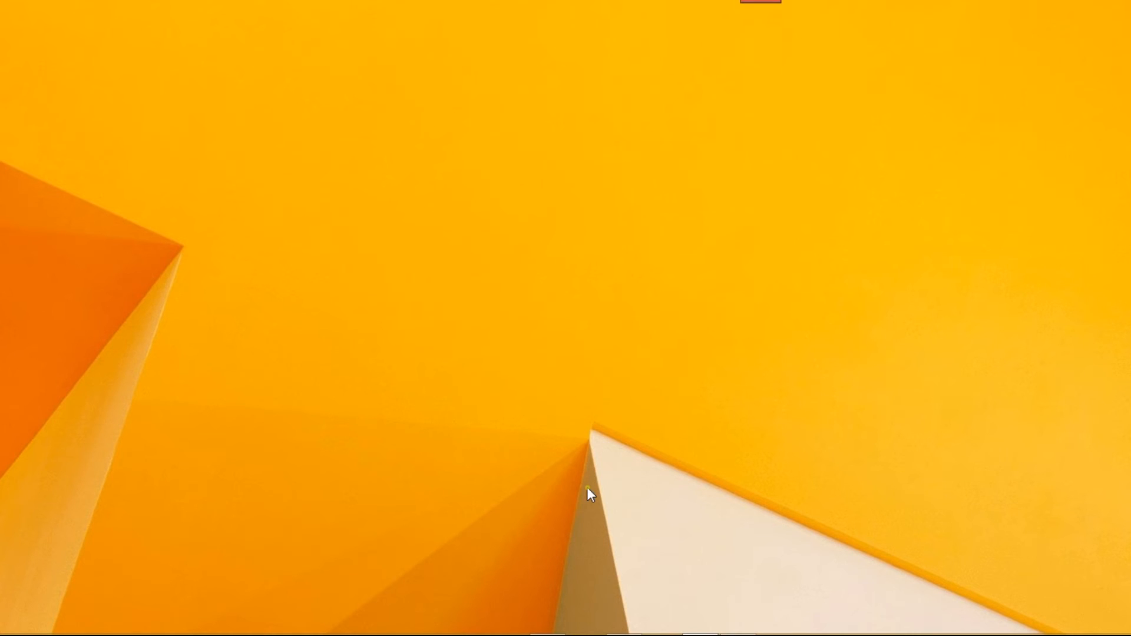
Step: Open Firefox and search the web for "Pembelajaran Aktif"
mouse_move(430, 634)
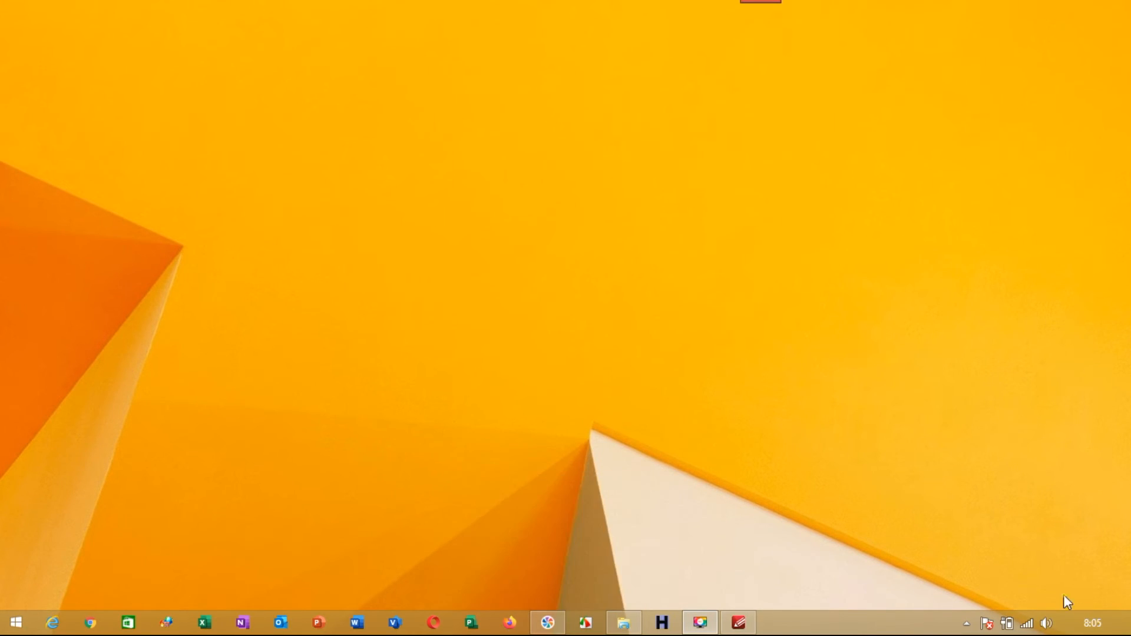
mouse_move(384, 607)
click(510, 624)
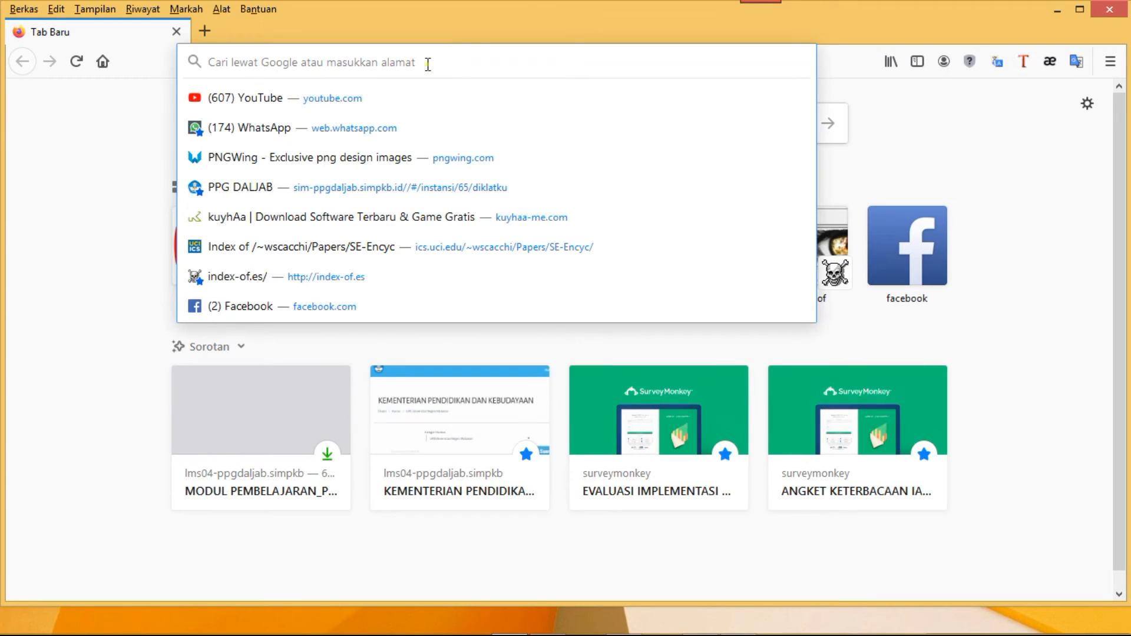
click(513, 118)
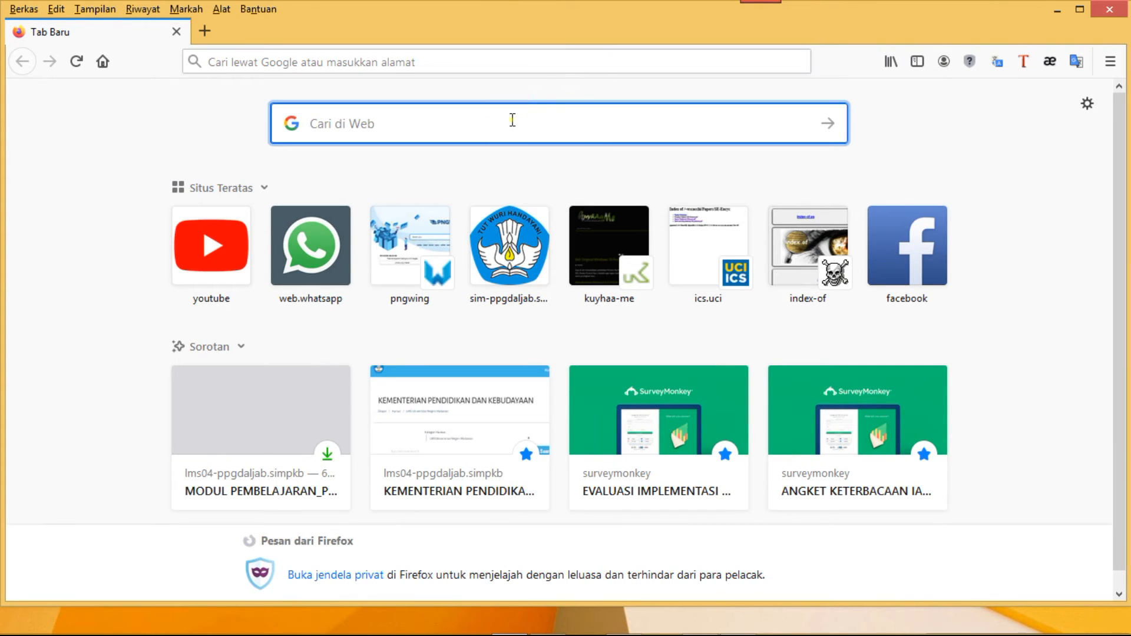
text(Pembelajaran A)
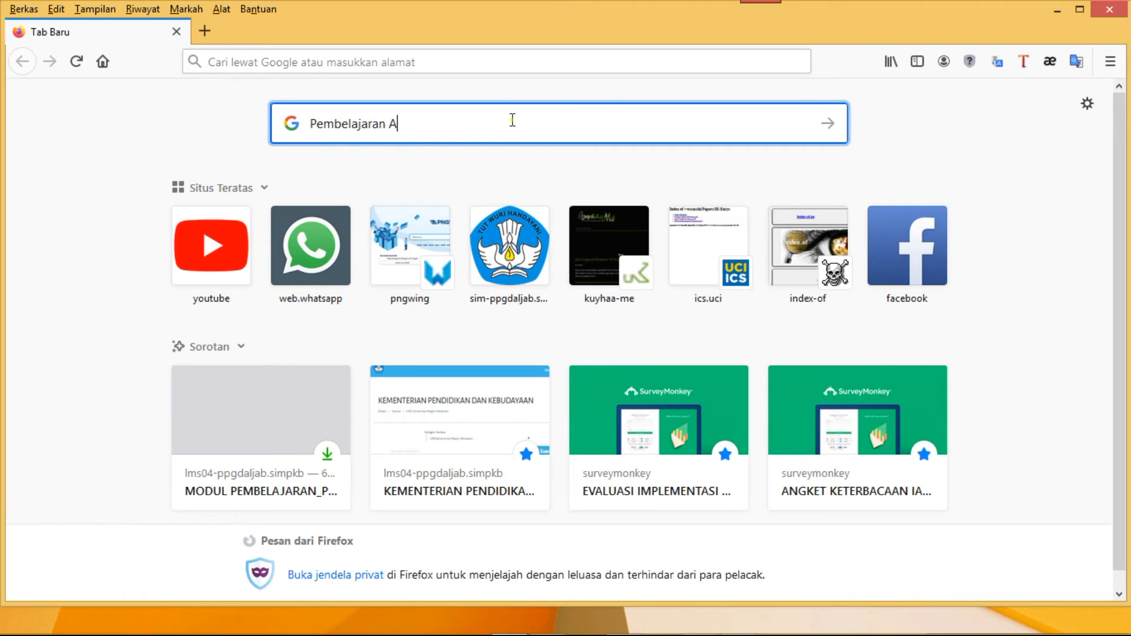
text(ktif)
key(Return)
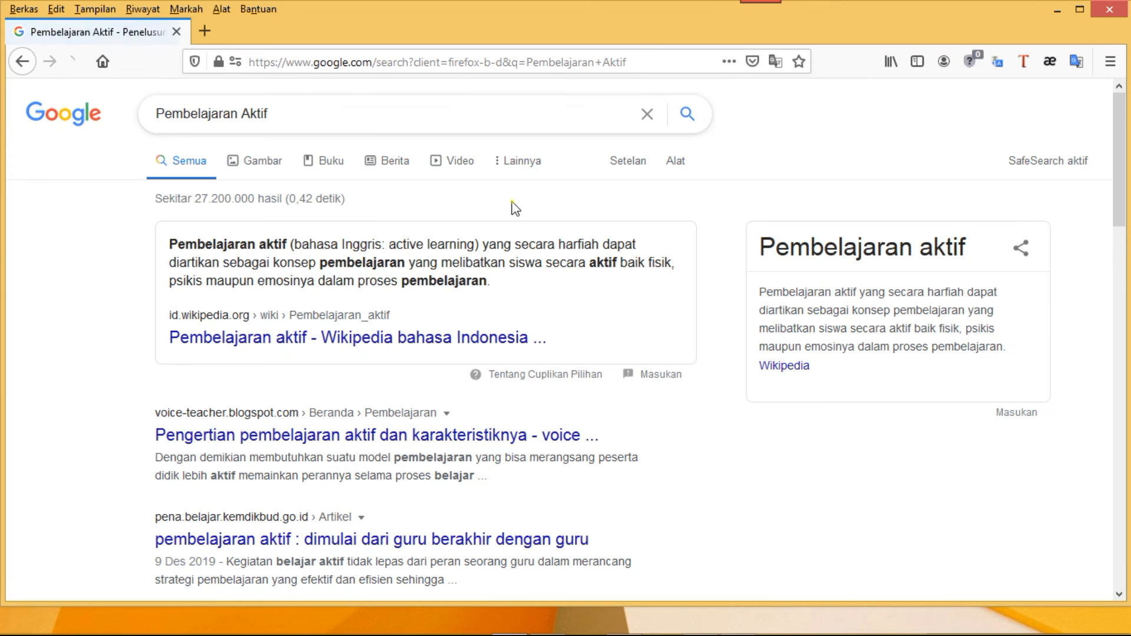
Step: Open the voice-teacher.blogspot.com result "Pengertian pembelajaran aktif dan karakteristiknya" and look through the article page
mouse_move(1116, 106)
mouse_down()
mouse_move(1130, 168)
mouse_move(1125, 124)
mouse_up()
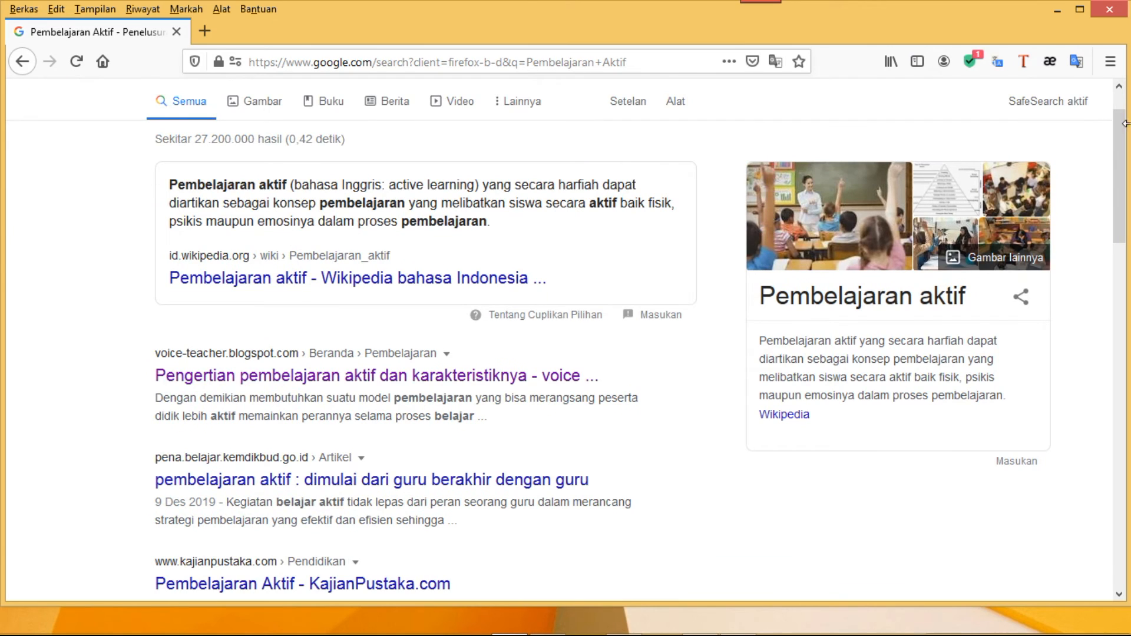
click(283, 379)
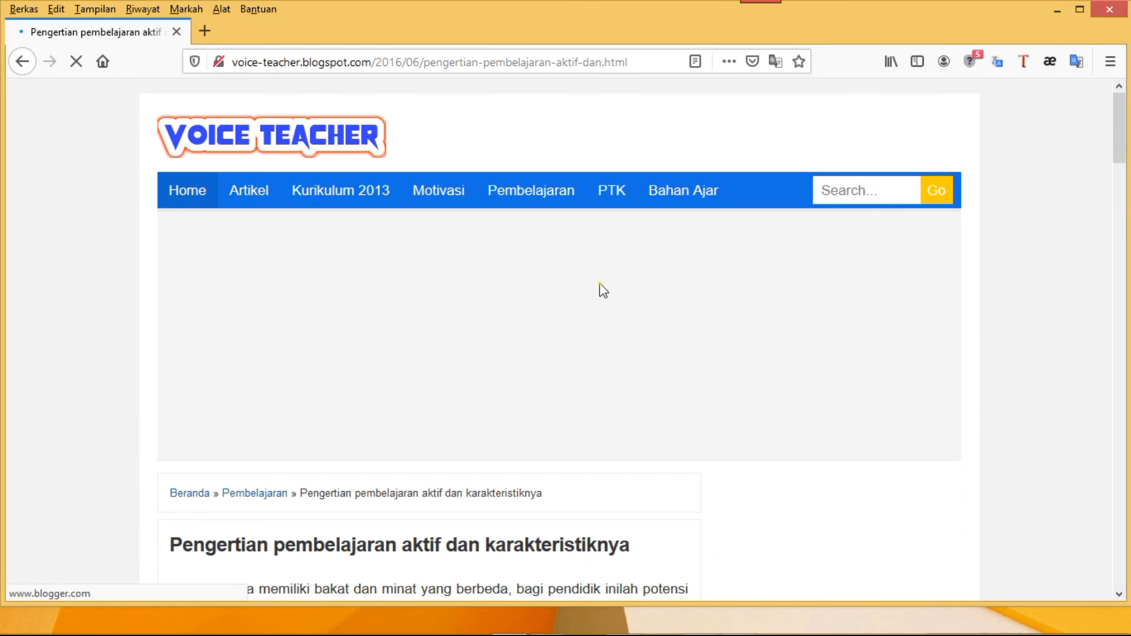
drag(1120, 114, 1120, 96)
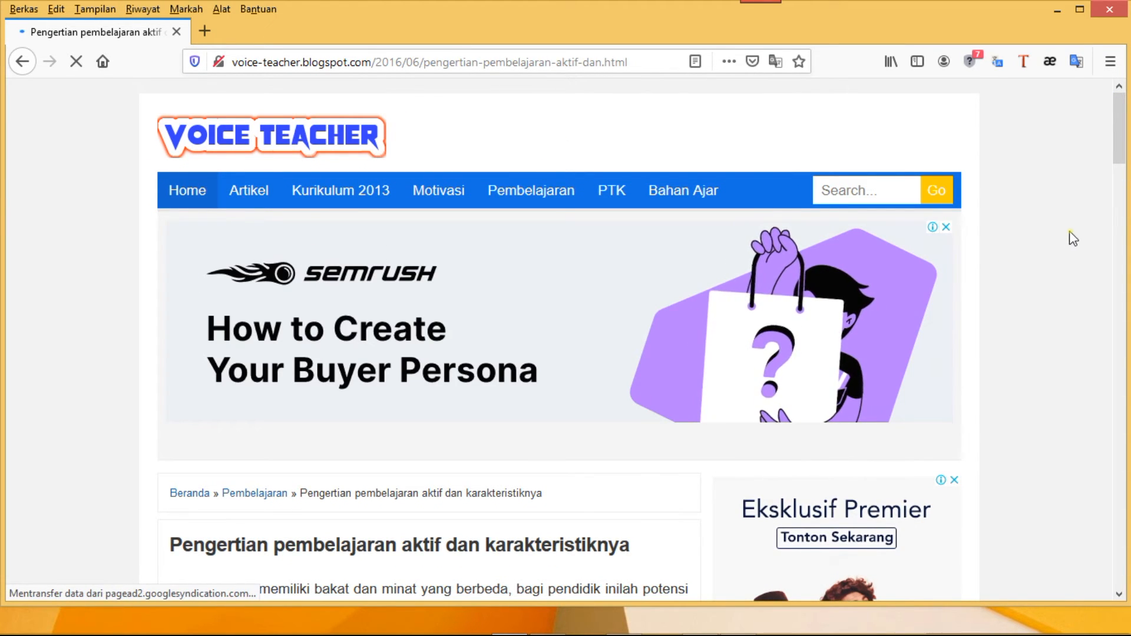
Step: Capture a rectangular region of about 1012 x 449 pixels around the web page's header and Semrush banner, and close the capture without saving
mouse_move(760, 2)
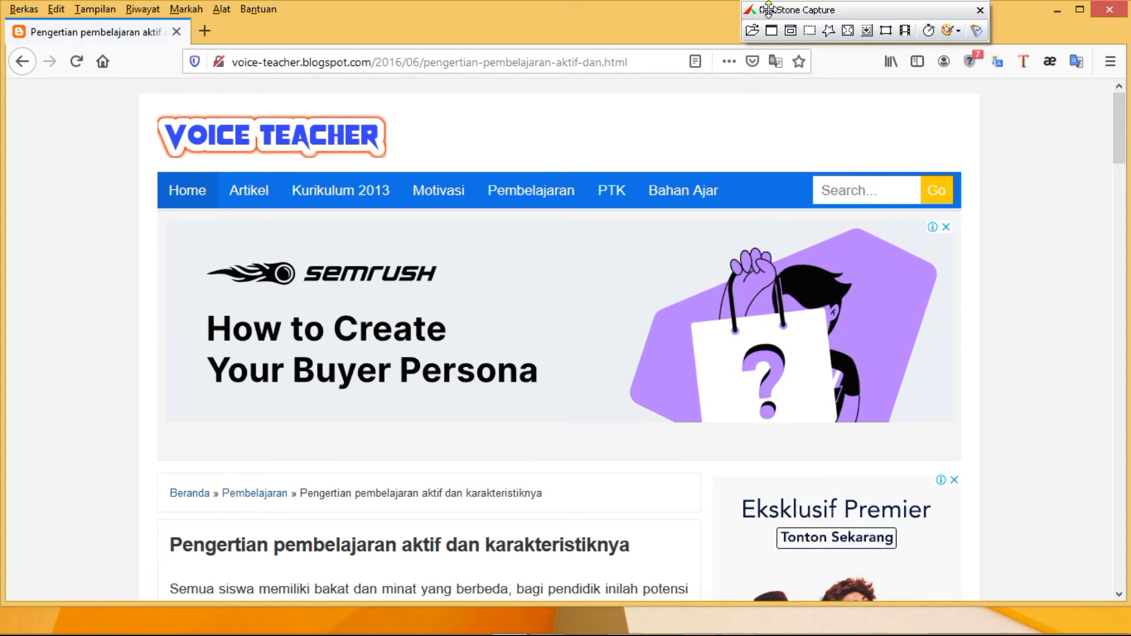
click(811, 32)
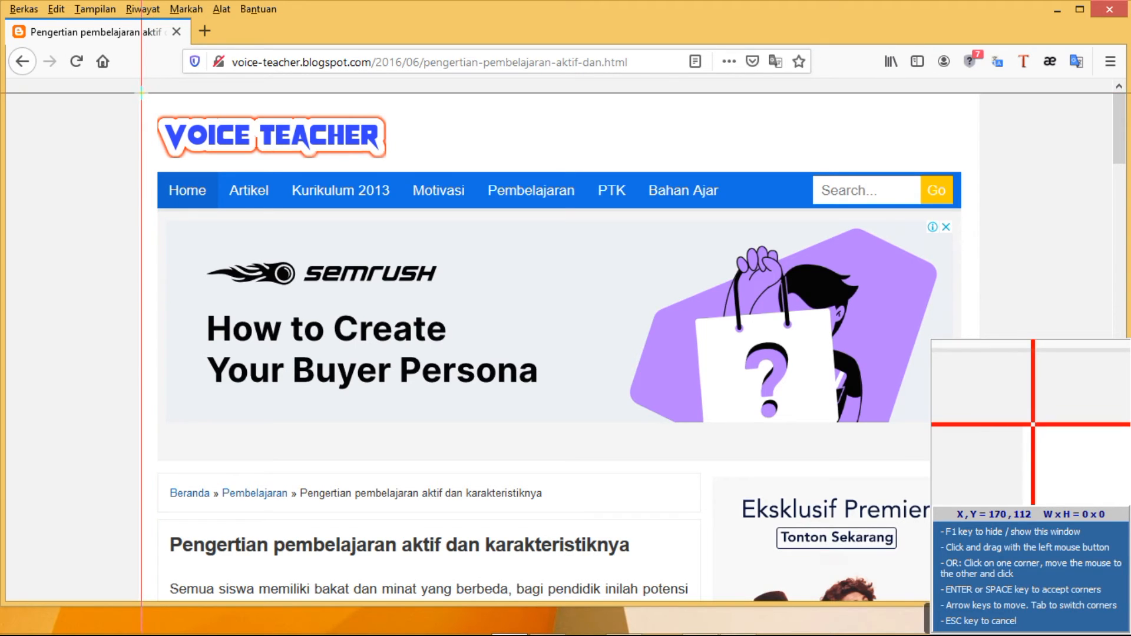
drag(141, 92, 978, 463)
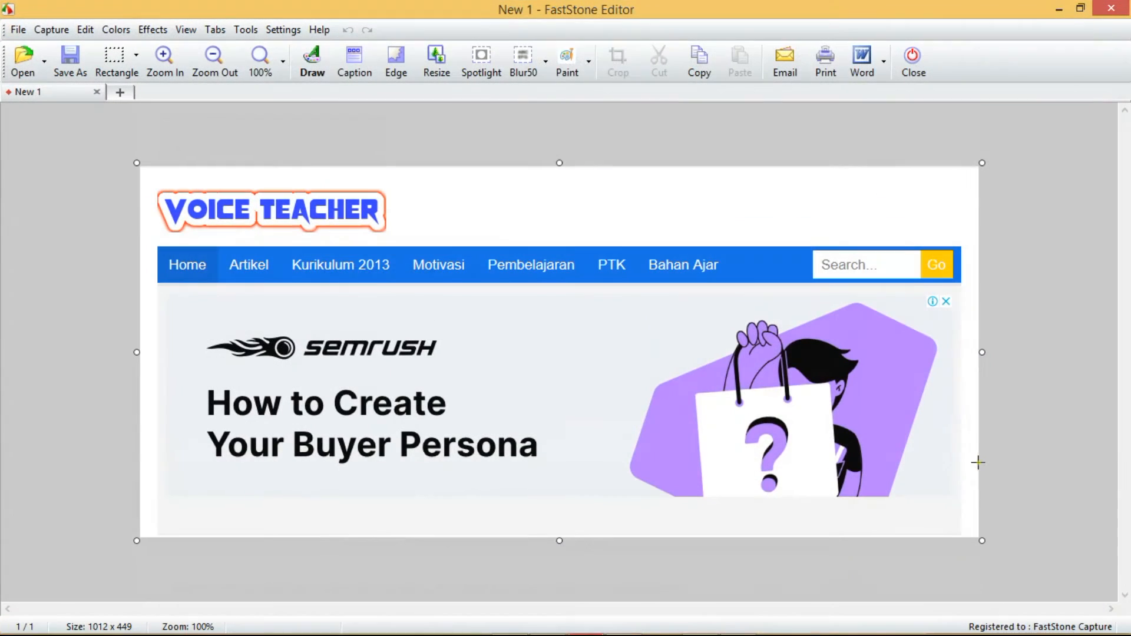
click(914, 63)
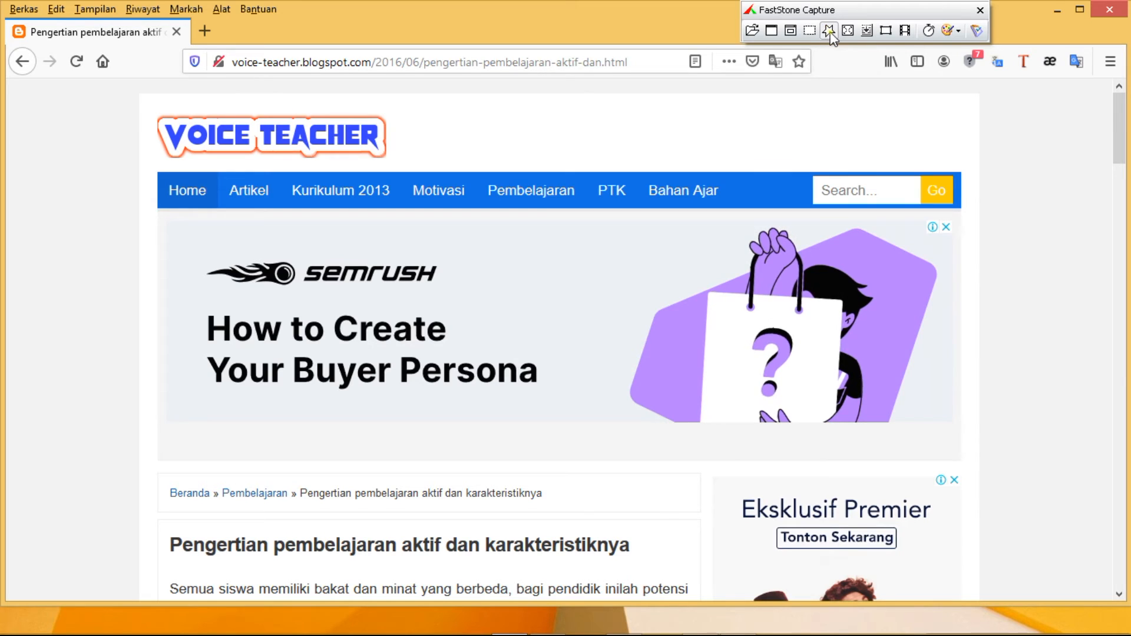
Step: Capture a freehand region of about 397 x 251 pixels around the banner's purple shopping-bag illustration, and close the capture without saving
click(829, 30)
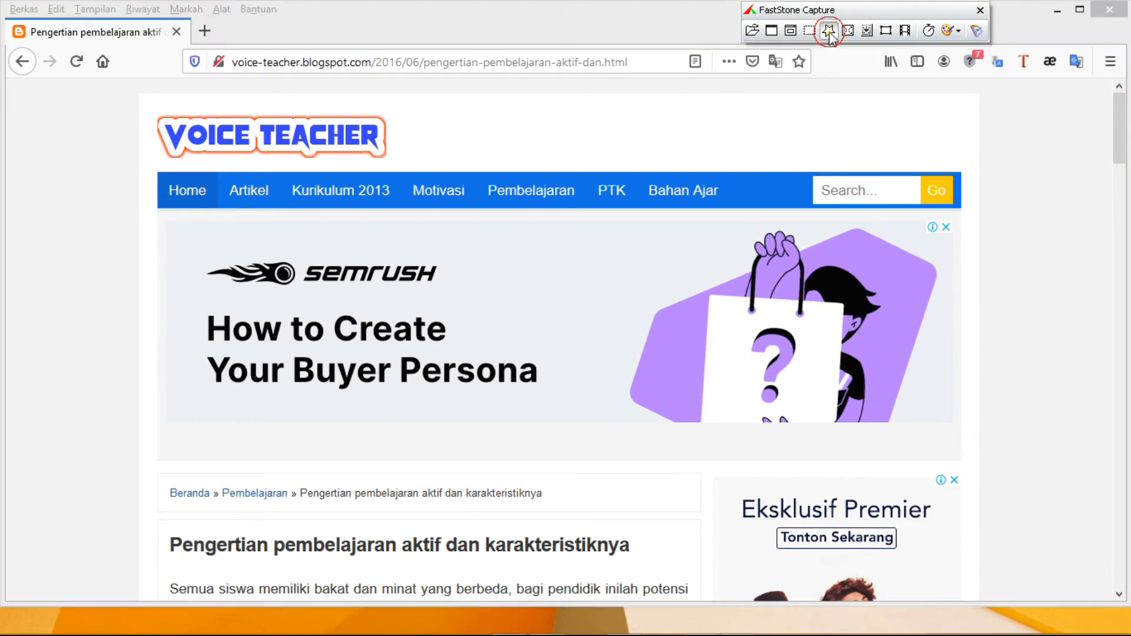
mouse_move(856, 224)
mouse_down()
mouse_move(724, 248)
mouse_move(698, 278)
mouse_move(619, 316)
mouse_move(639, 405)
mouse_move(889, 422)
mouse_move(910, 392)
mouse_move(944, 262)
mouse_move(846, 226)
mouse_up()
double_click(844, 230)
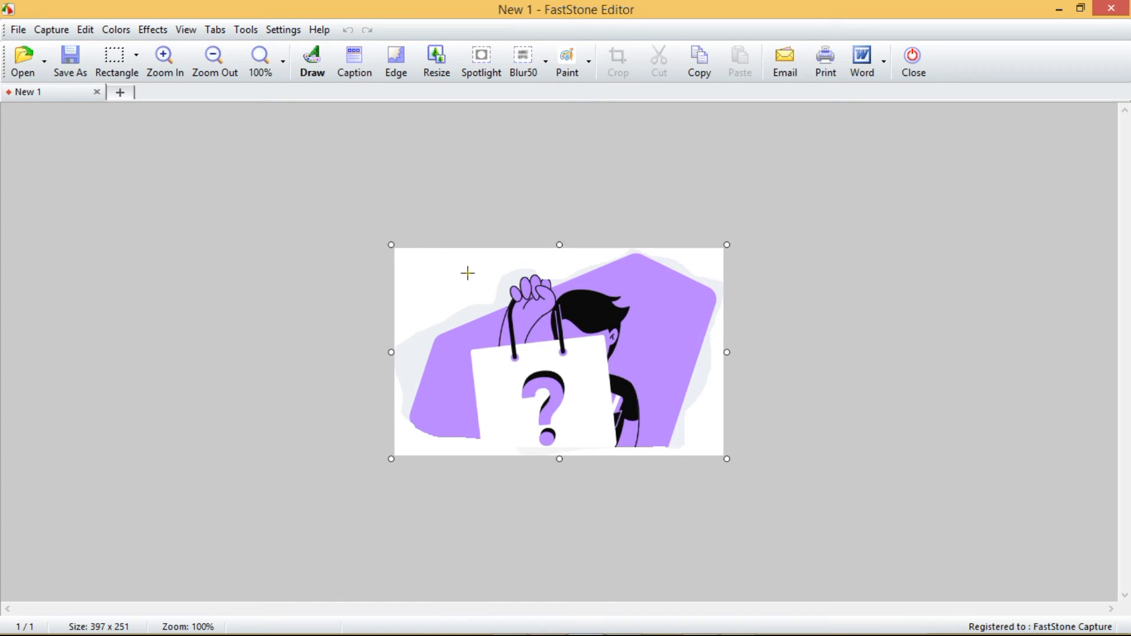
click(908, 65)
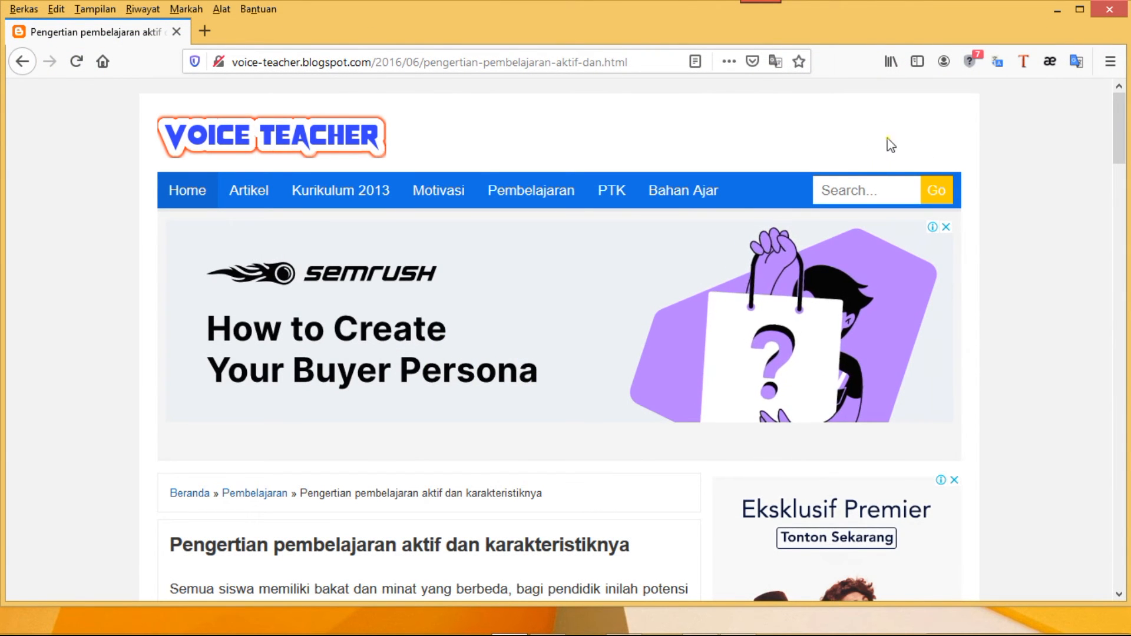
Step: Look through the article page down to its footer, return to its beginning, and dismiss the OneDrive Sync Engine Host error
mouse_move(760, 3)
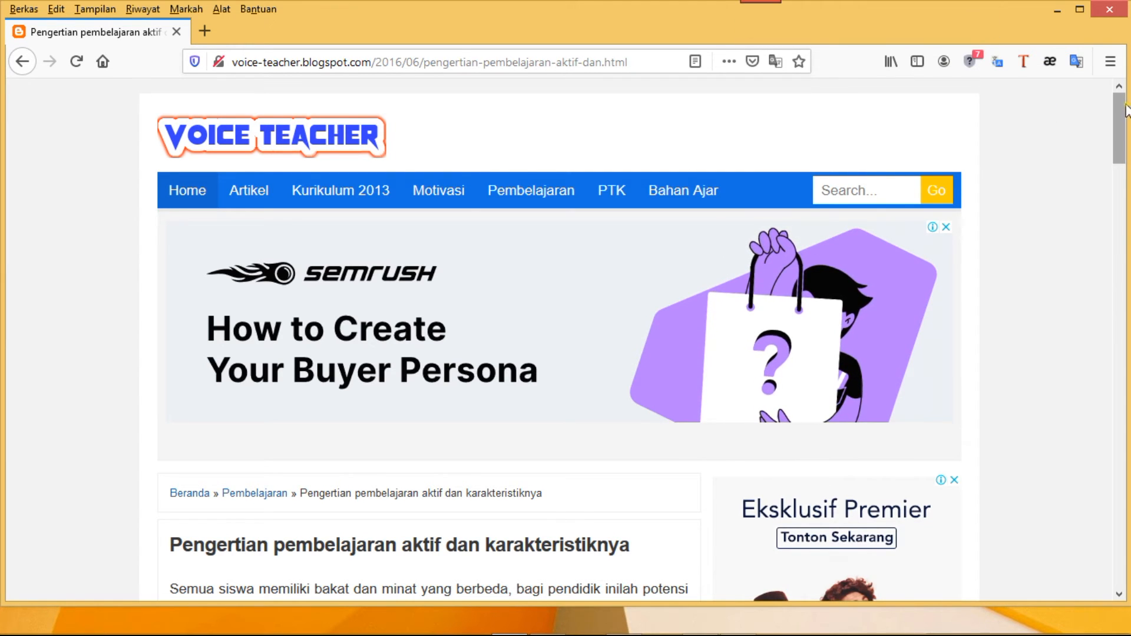
scroll(1126, 146, down, 2)
scroll(1128, 122, down, 20)
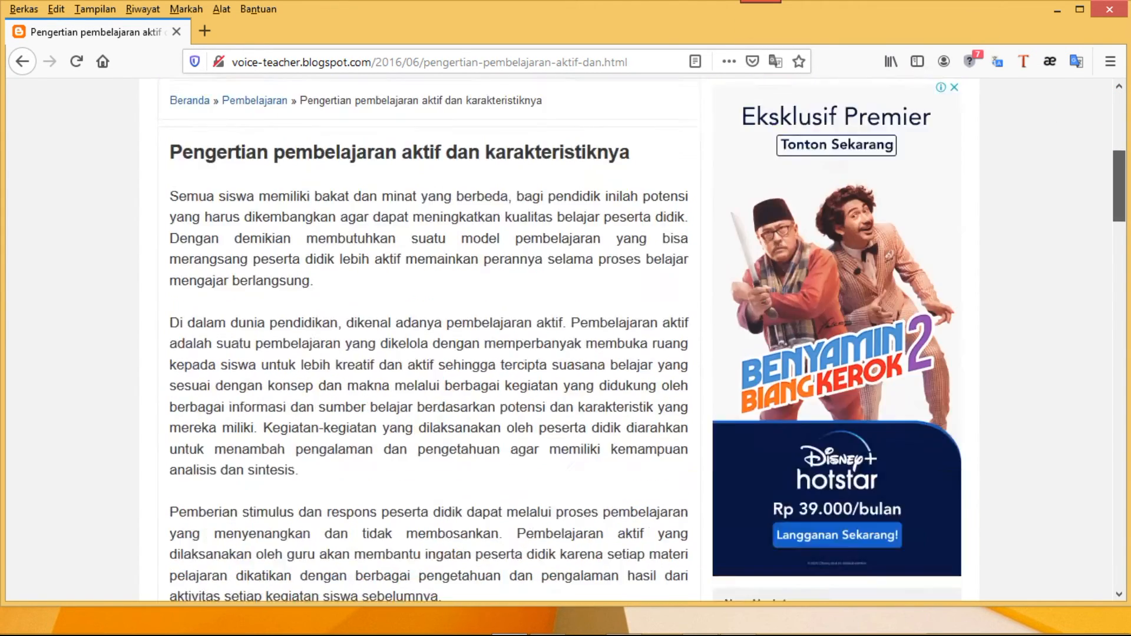
scroll(647, 340, down, 10)
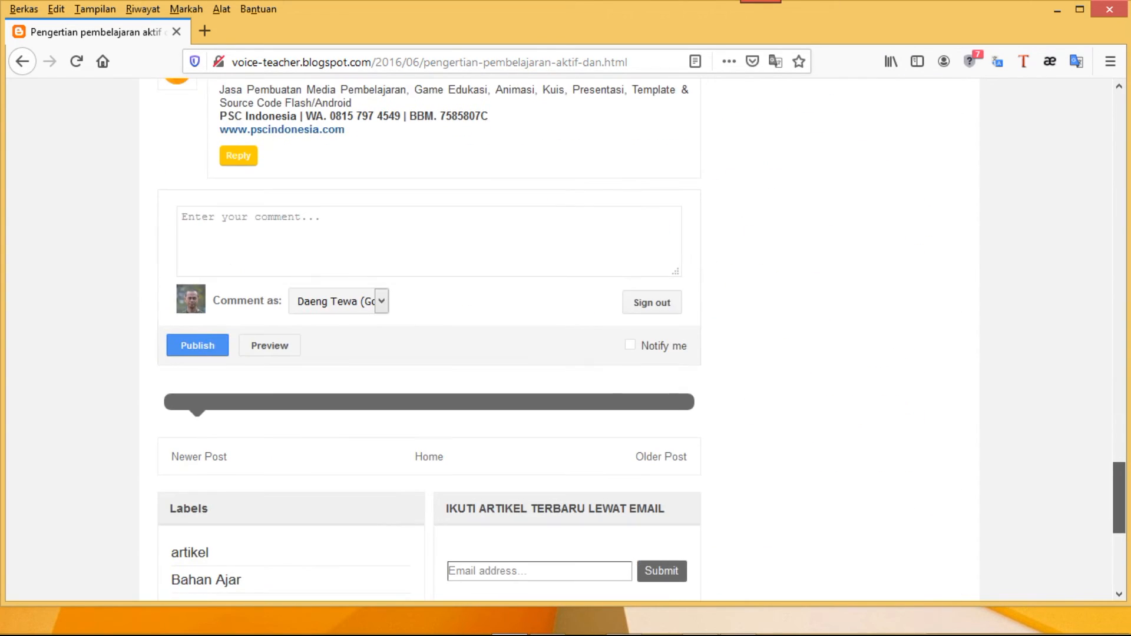
scroll(715, 522, down, 5)
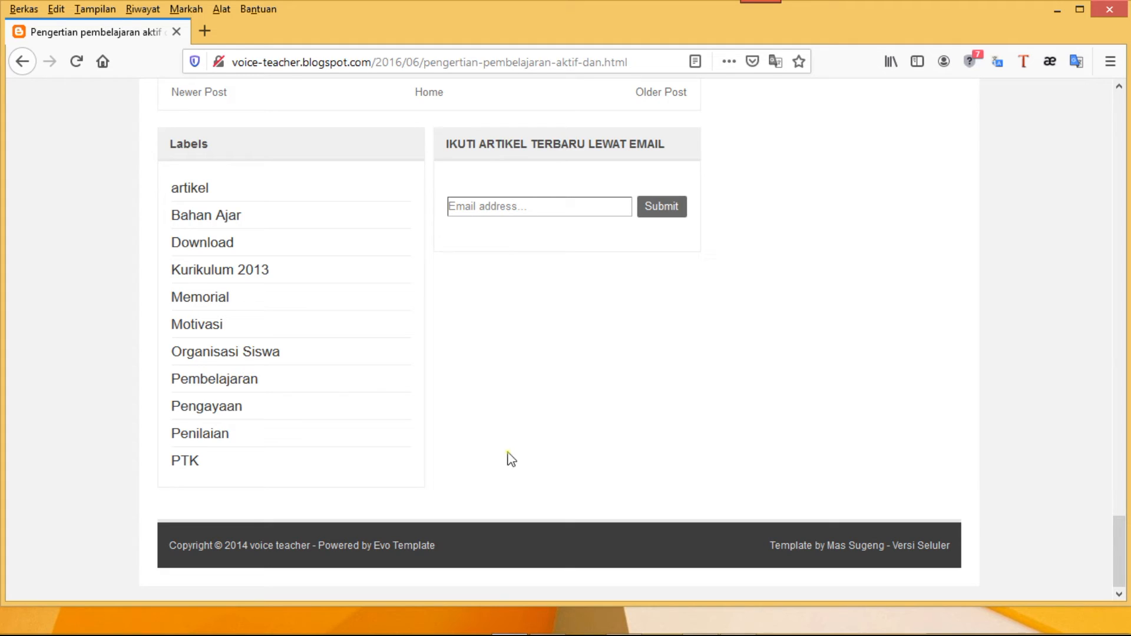
drag(1121, 537, 1119, 99)
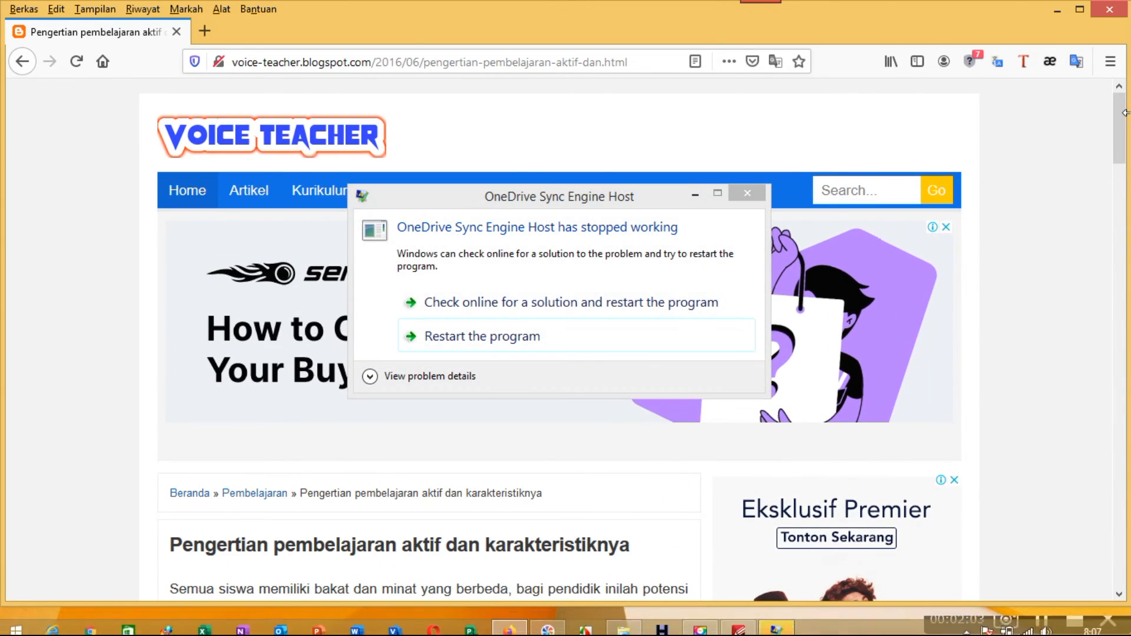
click(754, 191)
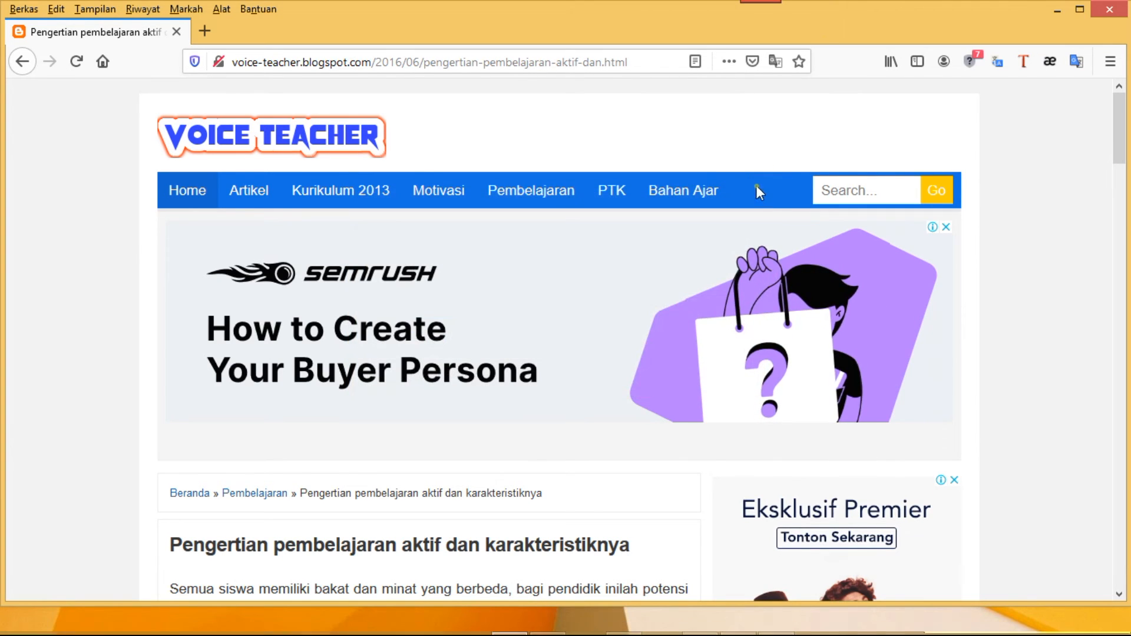
Step: Make a scrolling capture of the Firefox window with the full article page, and review the captured image
mouse_move(774, 6)
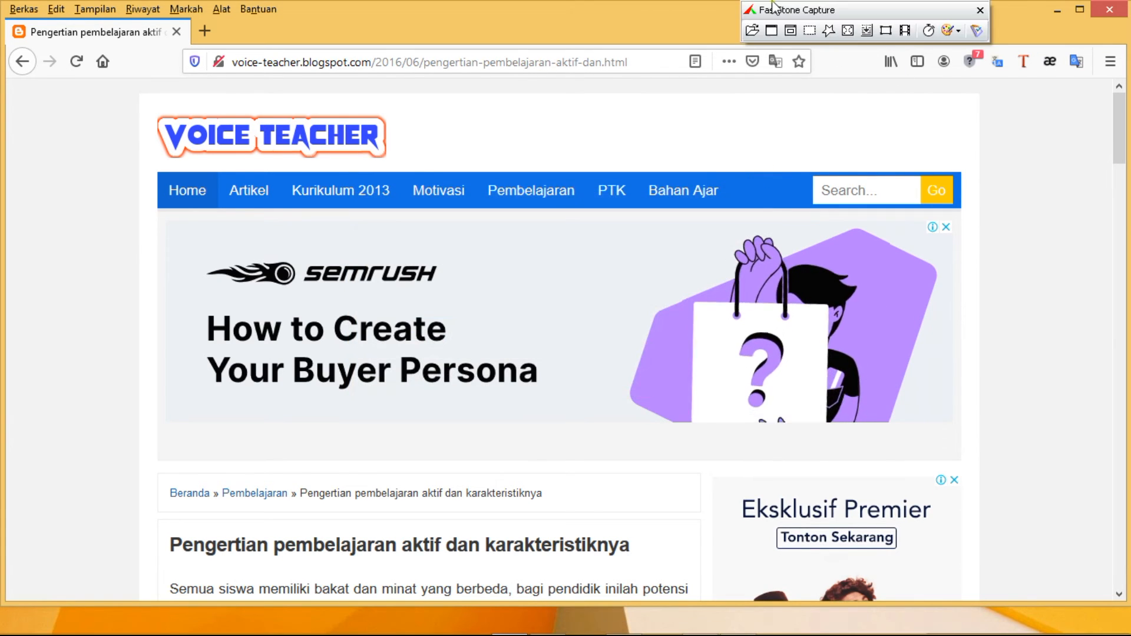
click(867, 30)
click(545, 40)
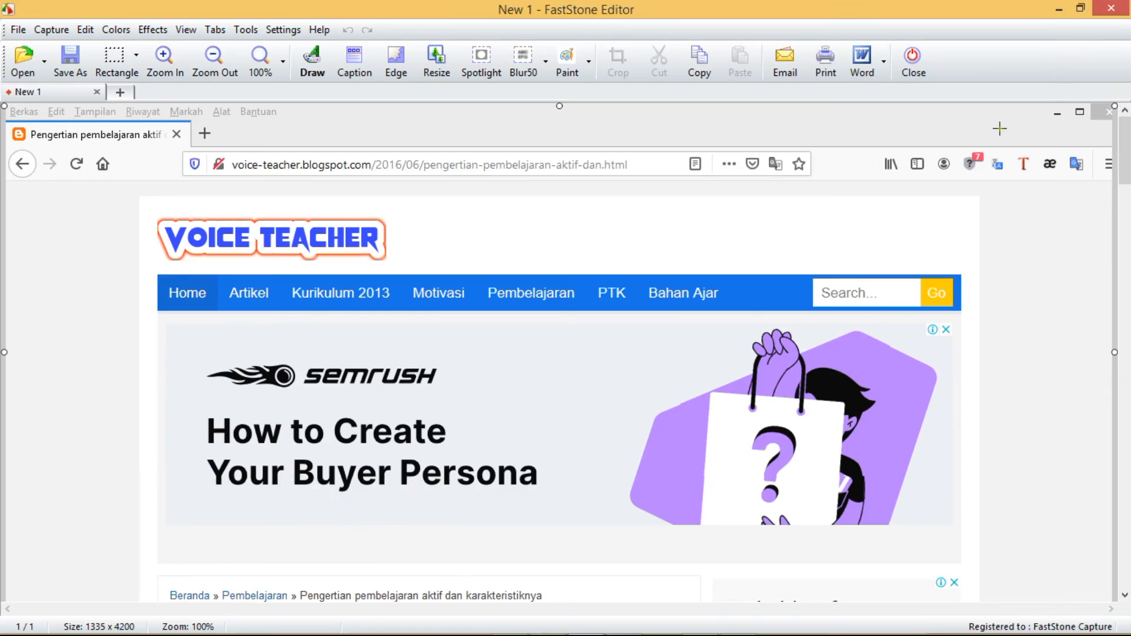
mouse_move(1127, 137)
mouse_down()
mouse_move(1128, 539)
mouse_move(1119, 126)
mouse_up()
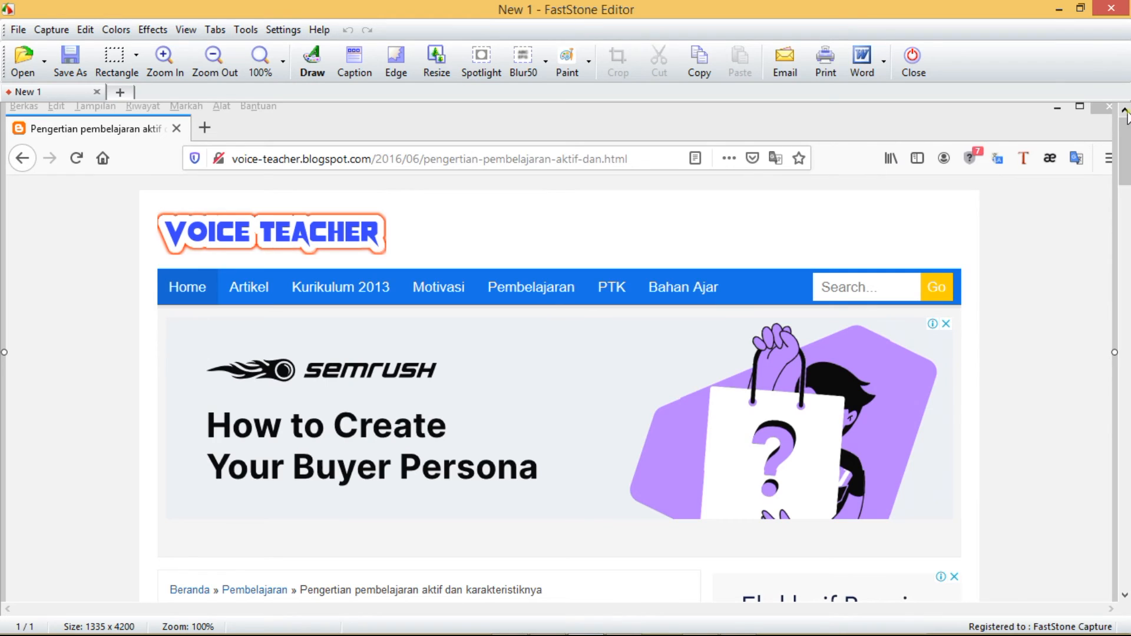
drag(1126, 148, 1126, 286)
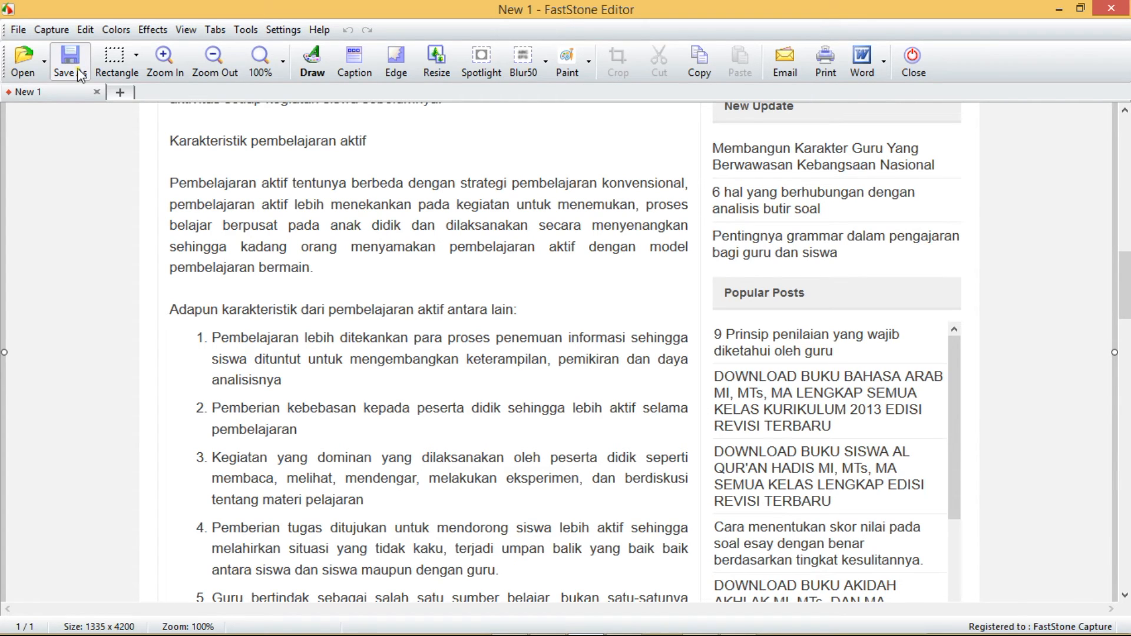
drag(1125, 285, 1126, 238)
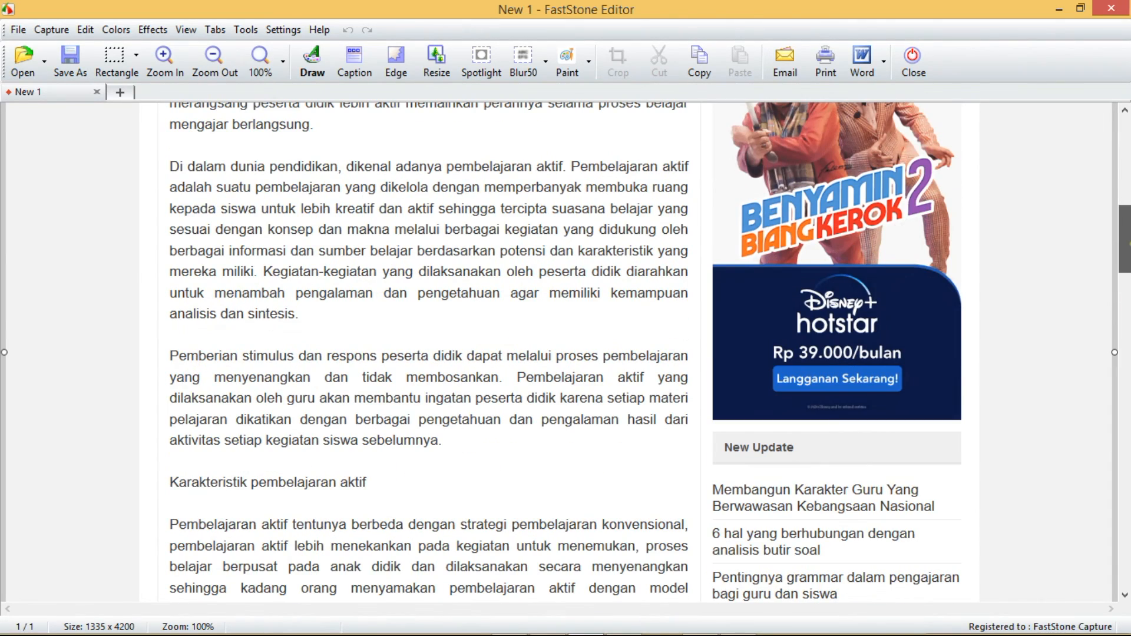
Step: Save the scrolling capture in the Data Kerja folder as the JPEG "Pembelajaran Aktif02", and close the editor
click(70, 62)
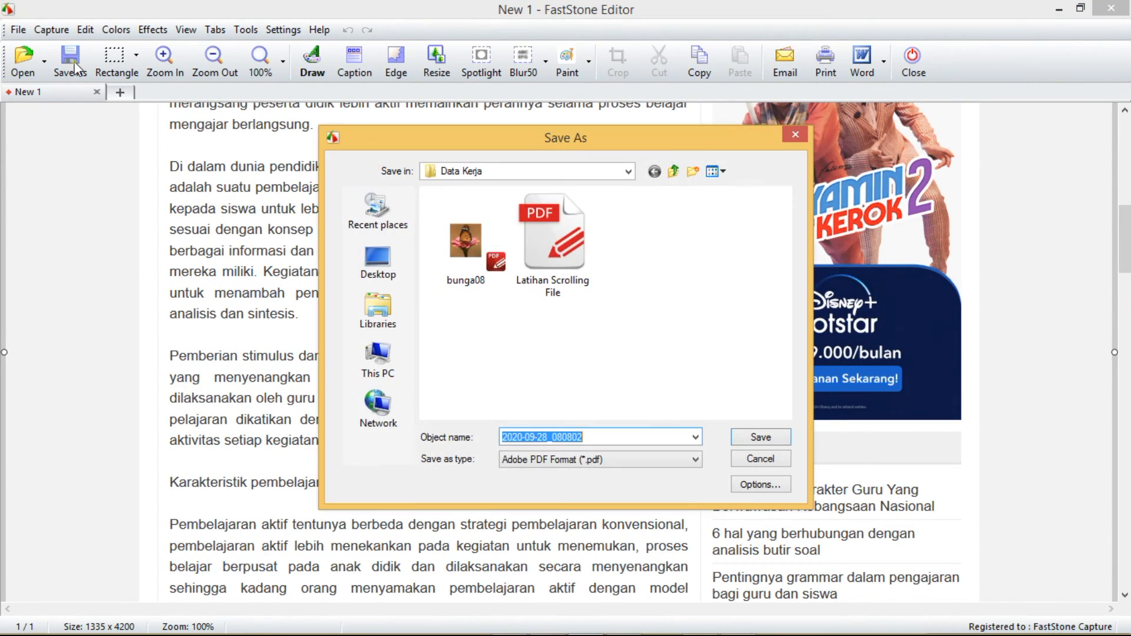
click(697, 460)
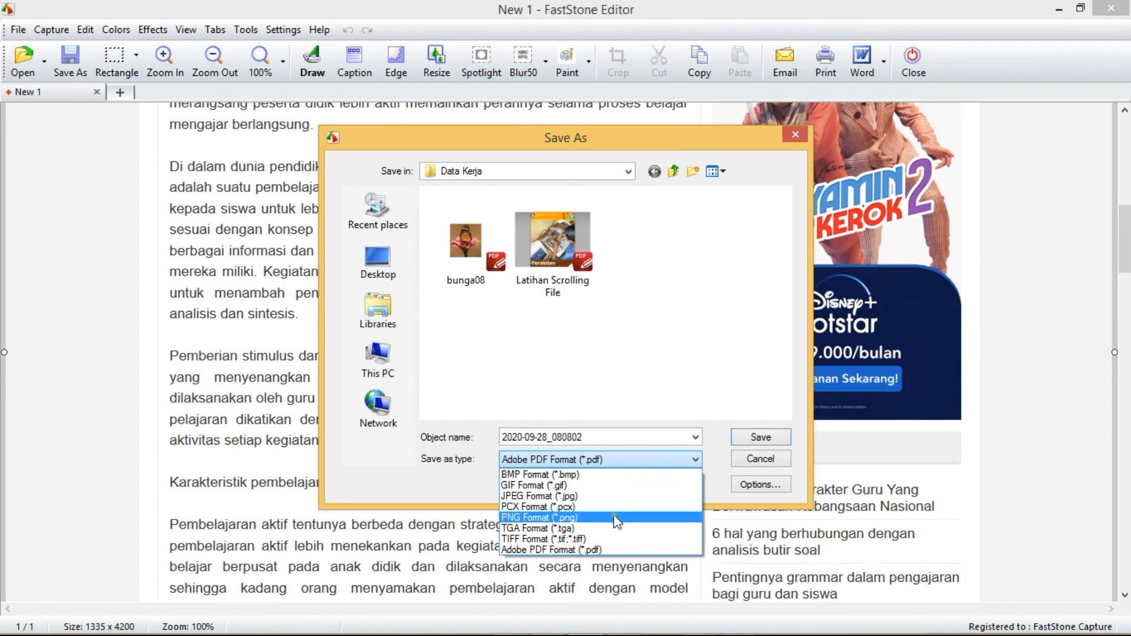
click(607, 497)
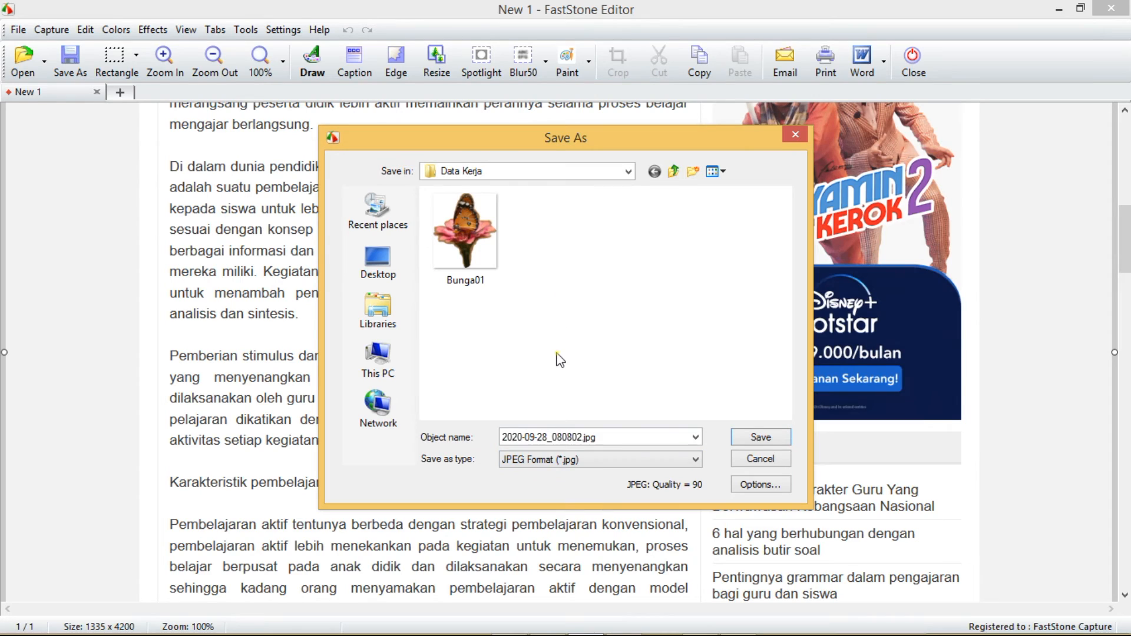
double_click(626, 437)
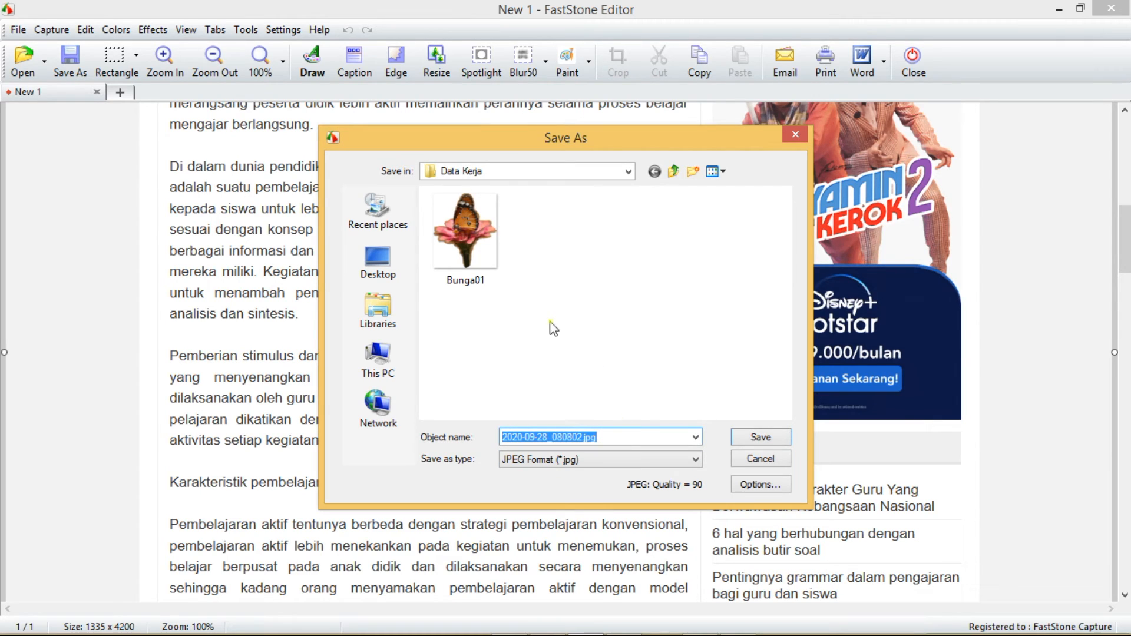
click(469, 255)
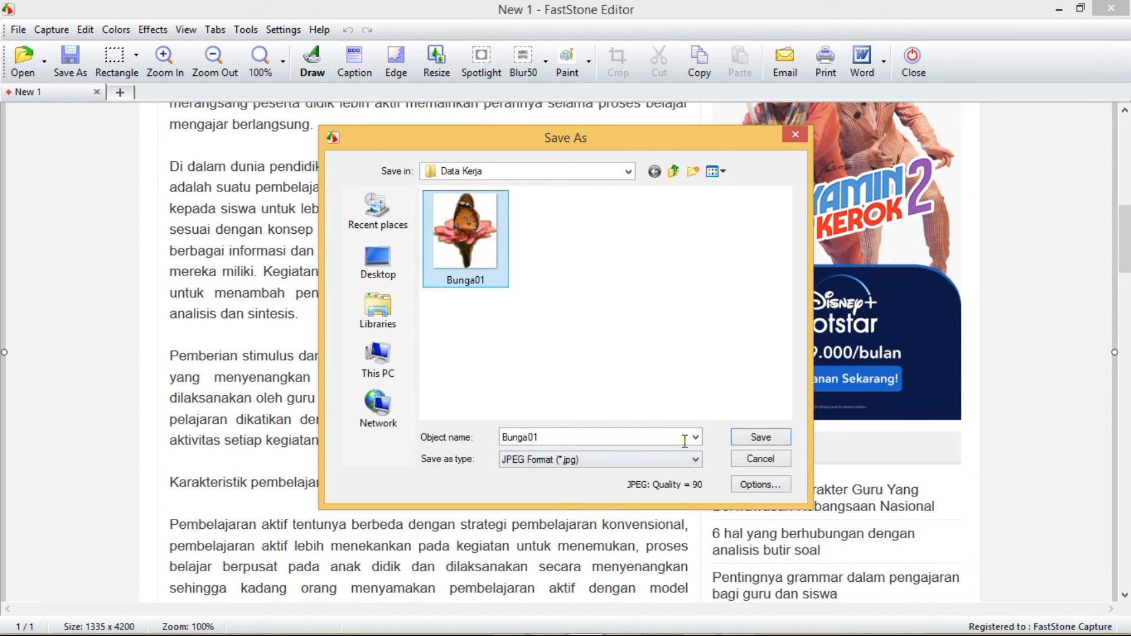
double_click(557, 436)
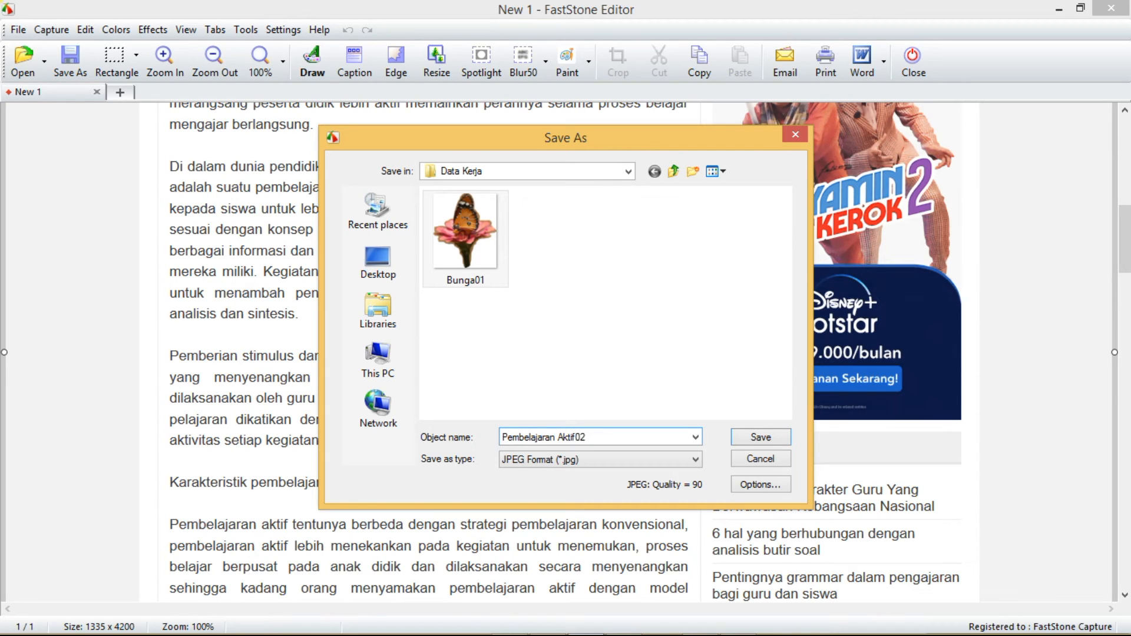
click(760, 437)
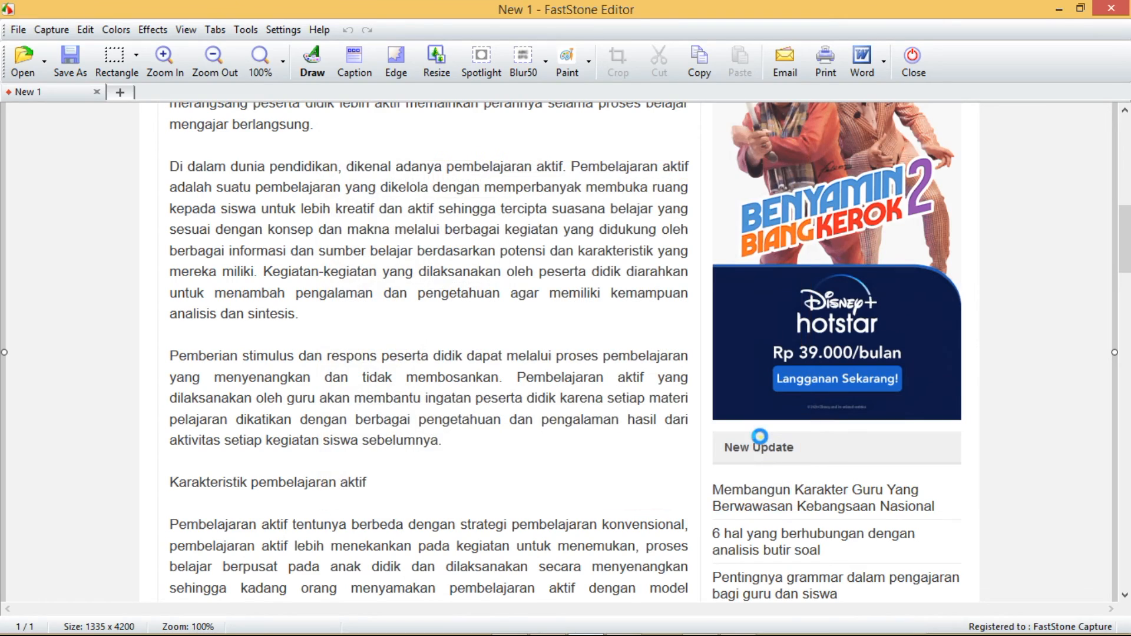
key(alt+F4)
Step: Switch to the Data Kerja folder in File Explorer and open the Pembelajaran Aktif02 image in Windows Photo Viewer
mouse_move(646, 631)
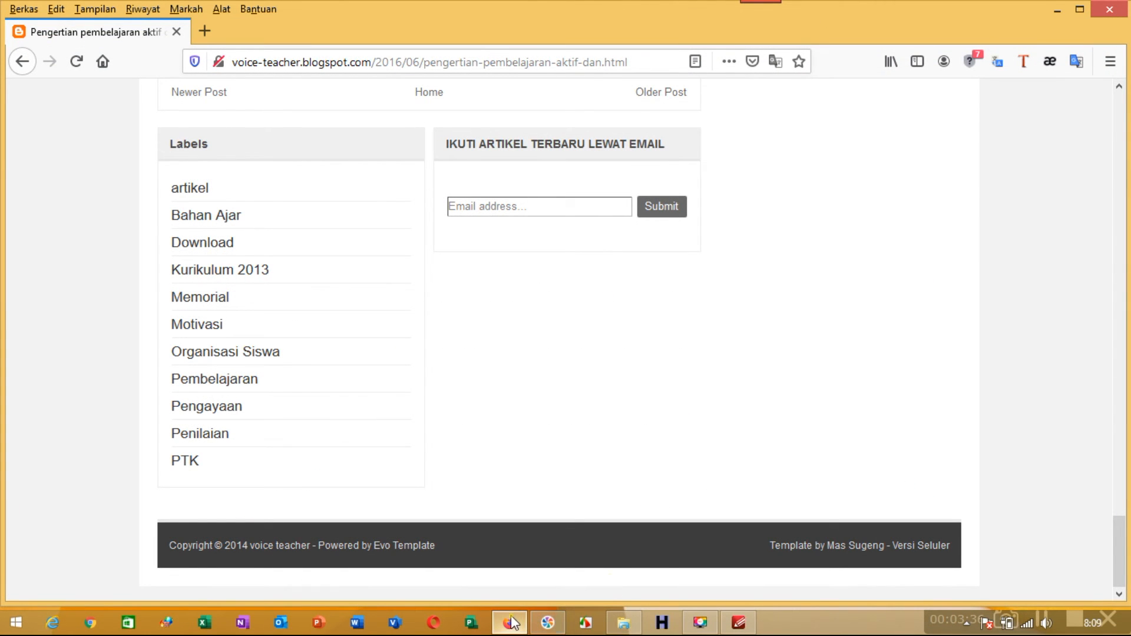
click(624, 623)
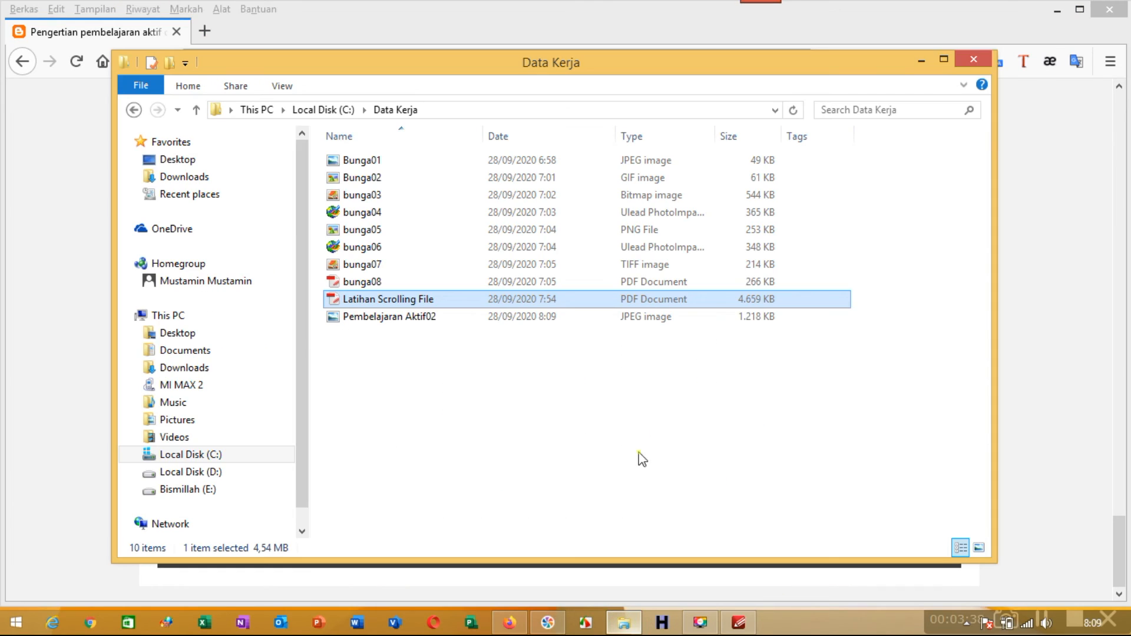
click(435, 447)
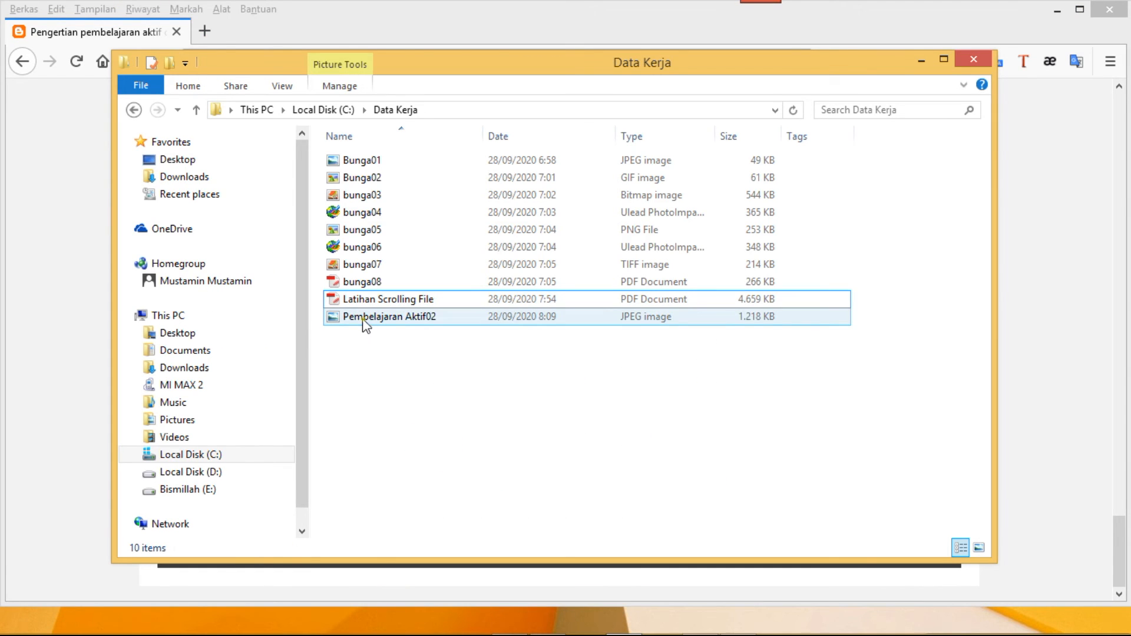
mouse_move(441, 325)
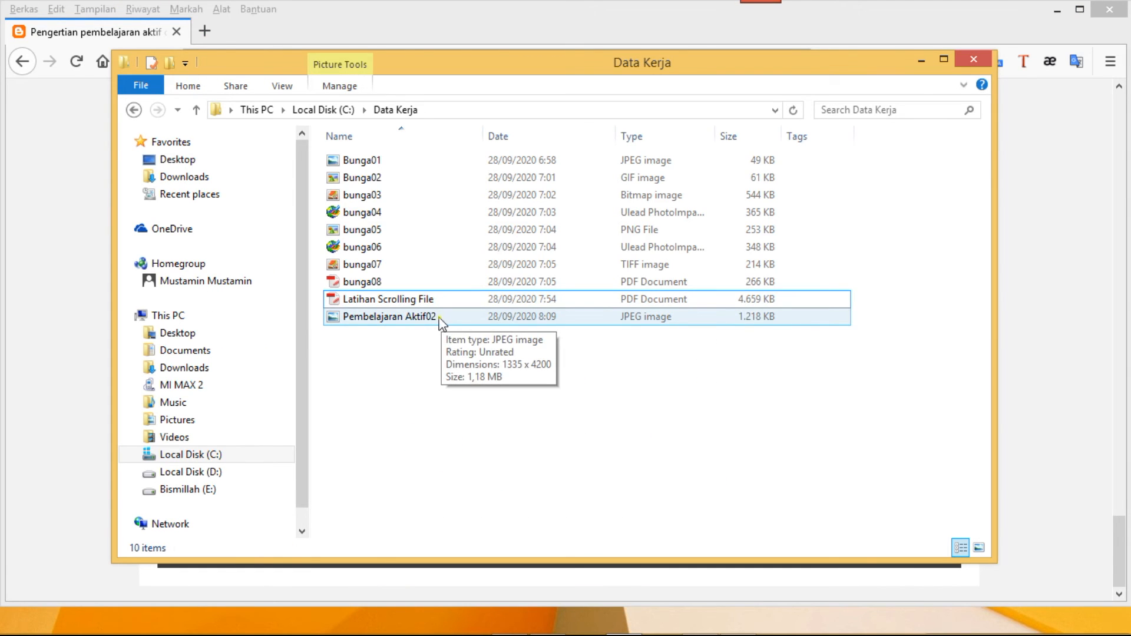
double_click(379, 319)
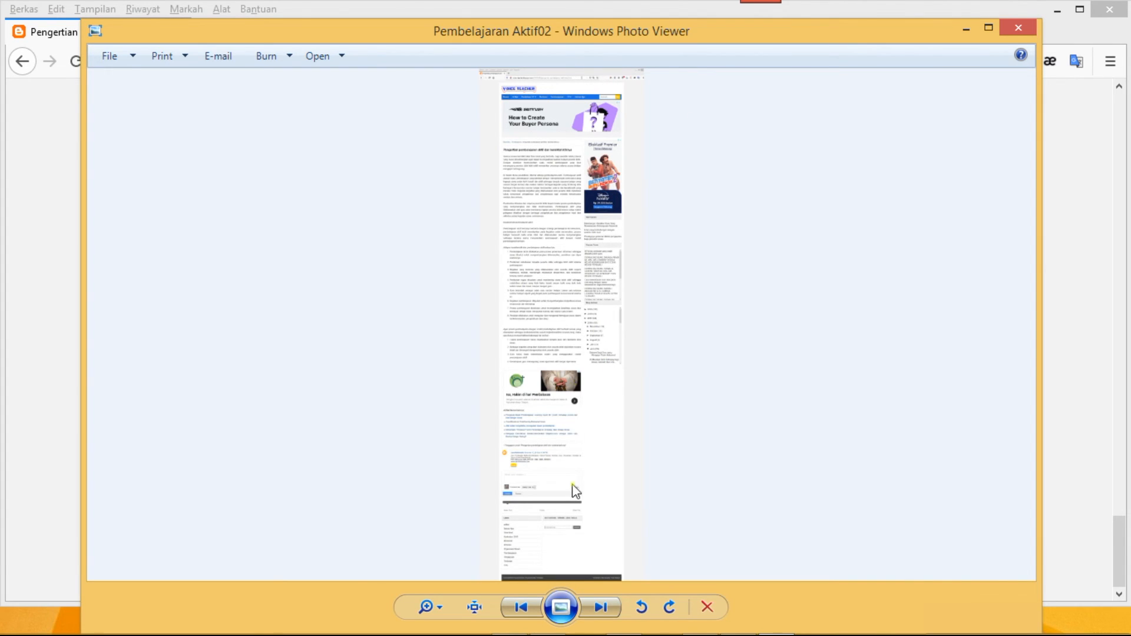
Step: Examine the captured article enlarged in a maximized Windows Photo Viewer window, from its middle back up to its banner, and close the viewer
click(439, 608)
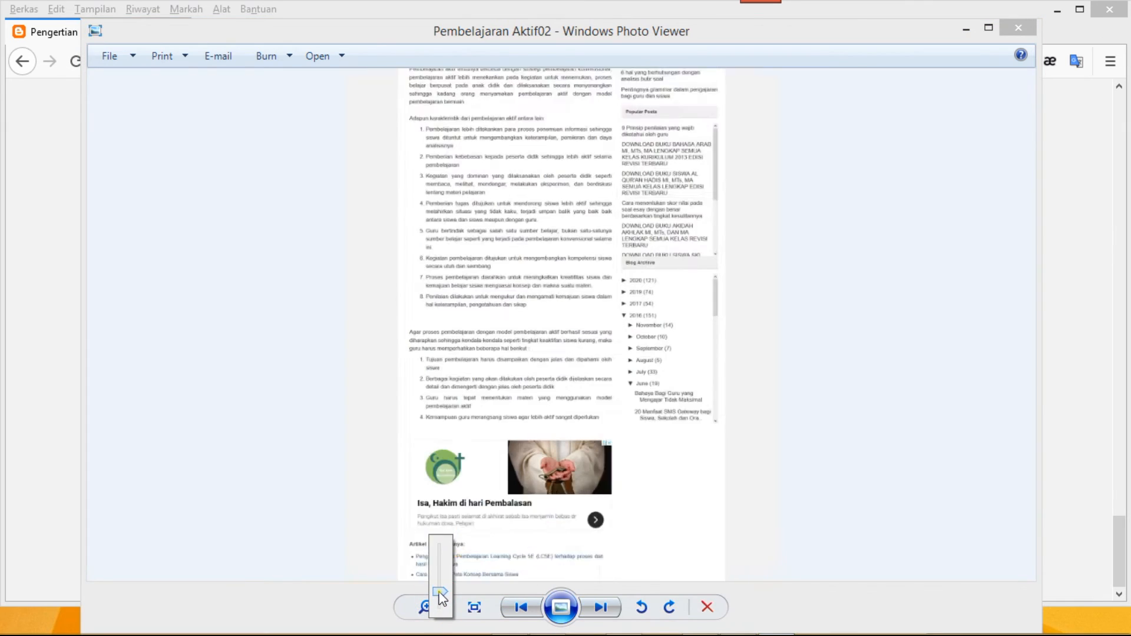
click(440, 592)
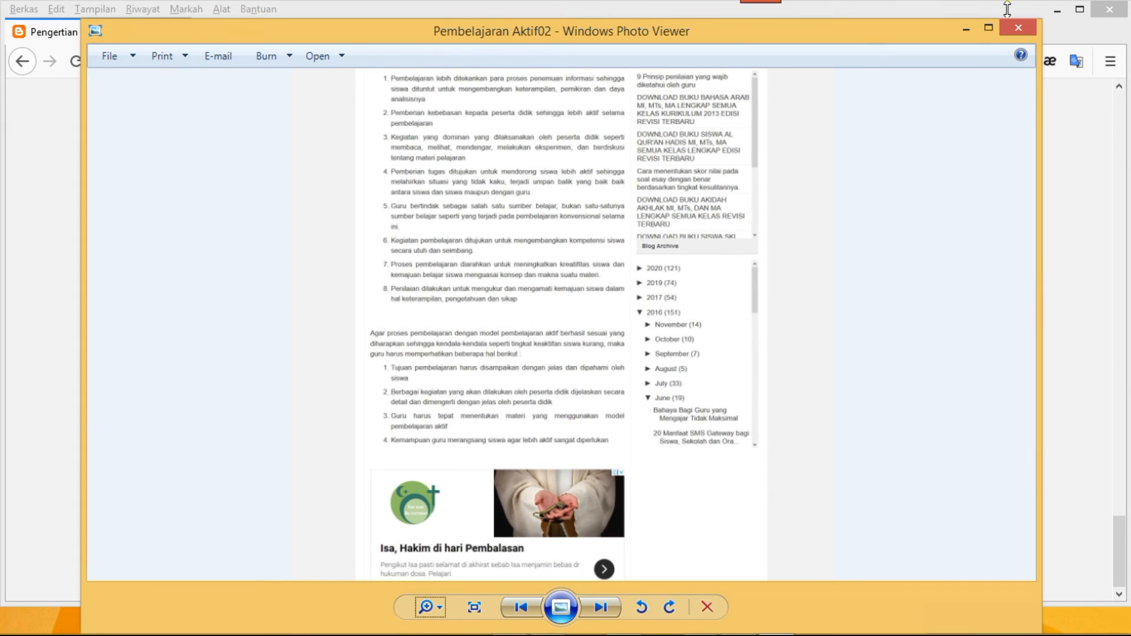
click(989, 28)
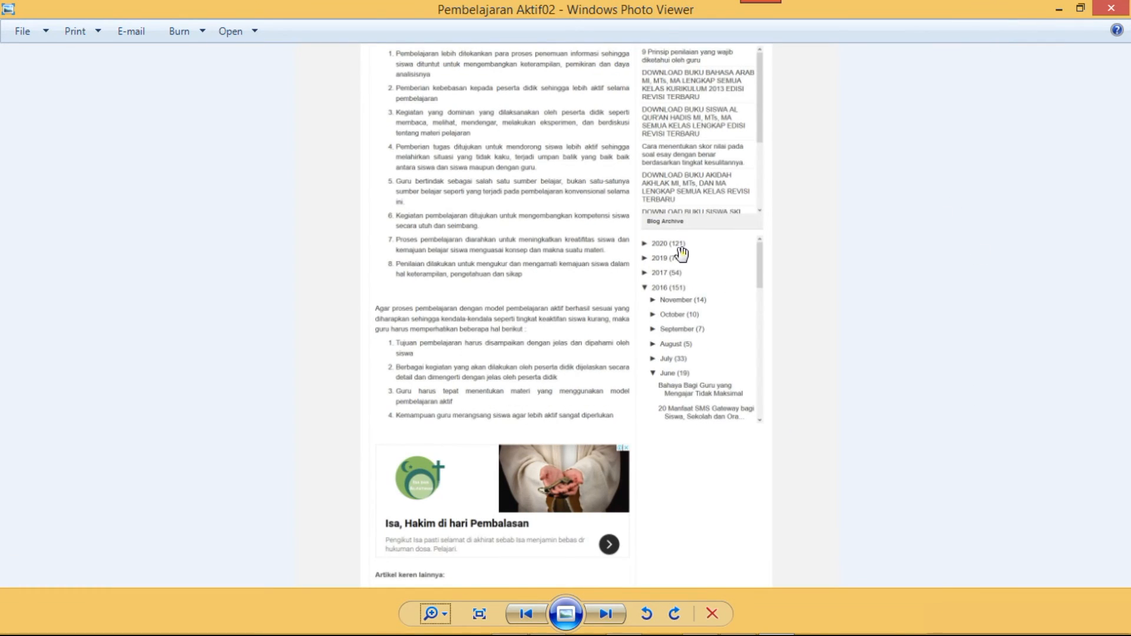
drag(669, 200, 709, 557)
drag(705, 162, 695, 226)
mouse_move(699, 635)
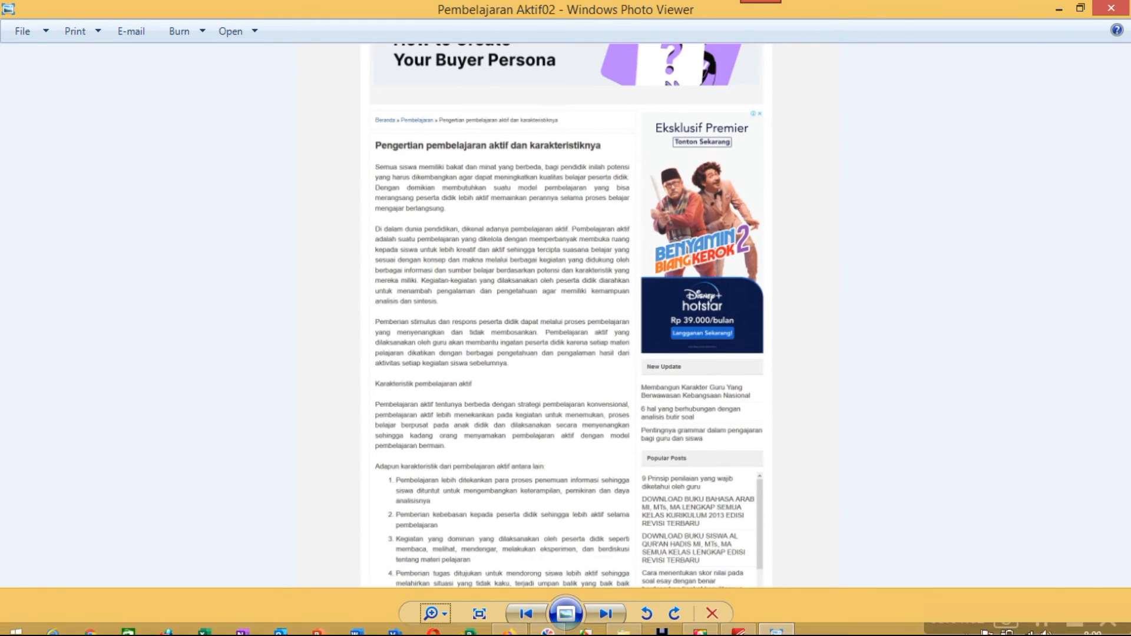
click(443, 613)
click(445, 613)
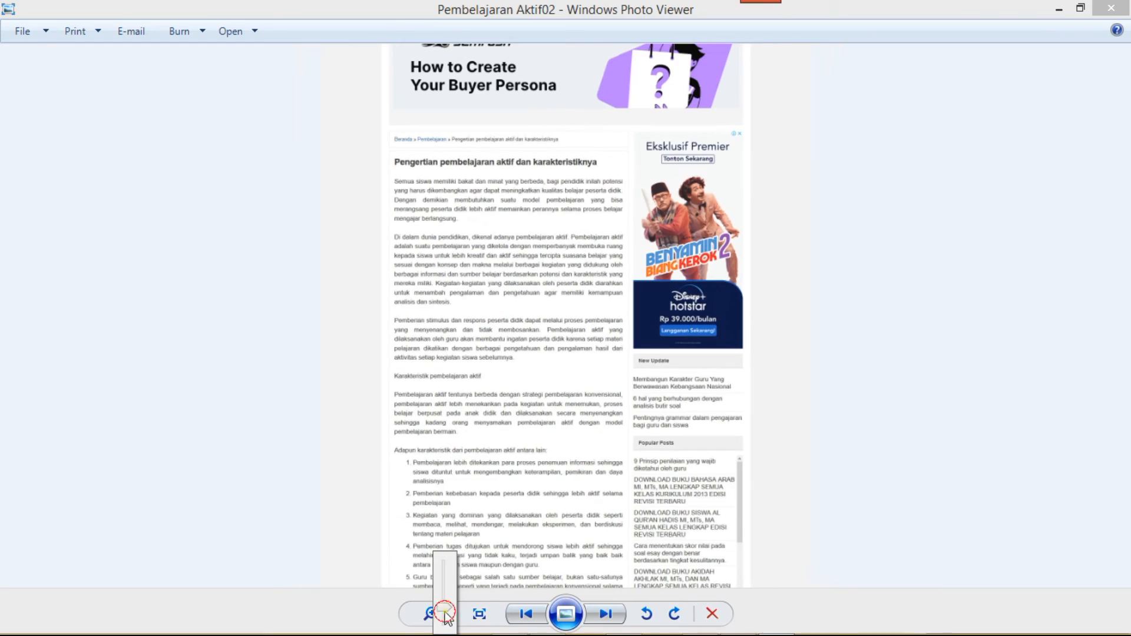
click(447, 613)
drag(446, 607, 447, 607)
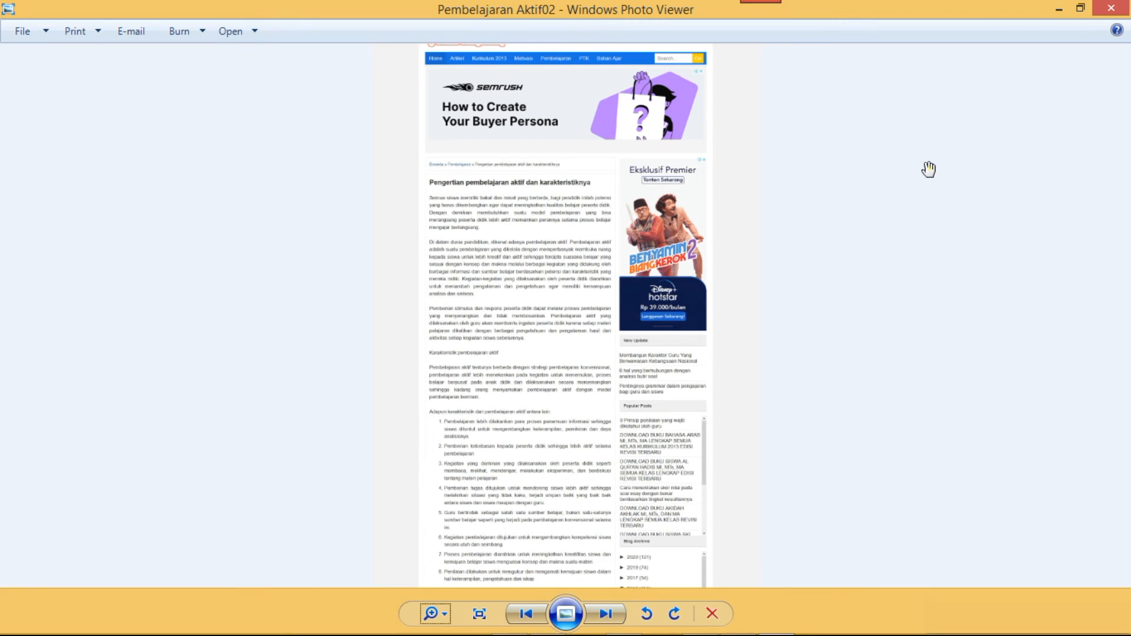
click(1107, 9)
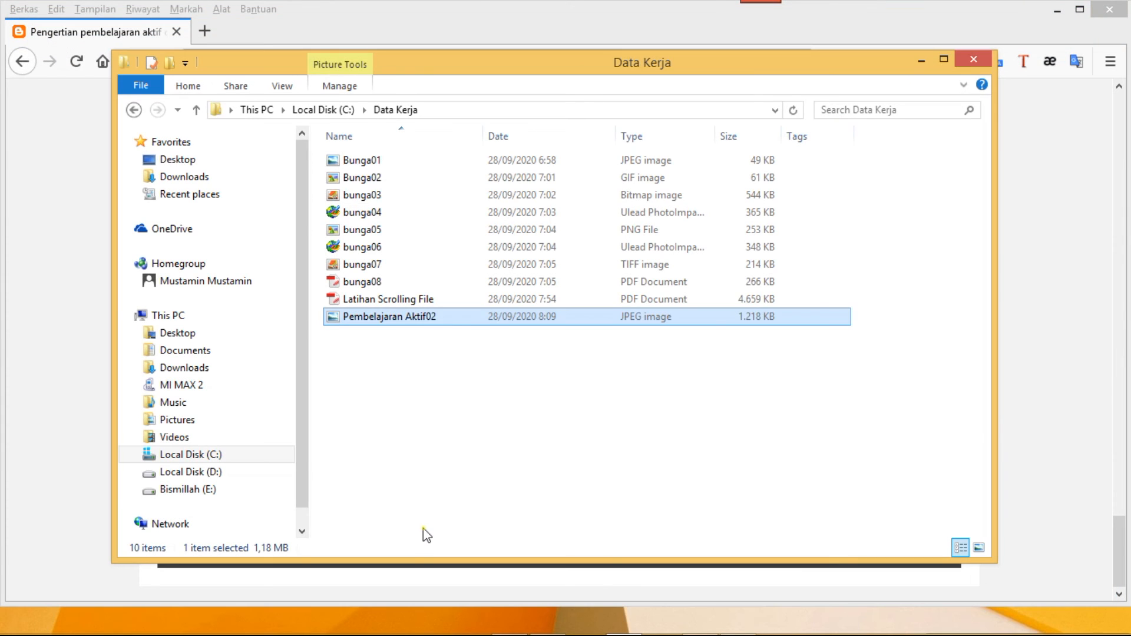
Step: Switch to Firefox, return to the article's beginning, make another auto-scroll capture of the full page, and review it in the editor
mouse_move(642, 607)
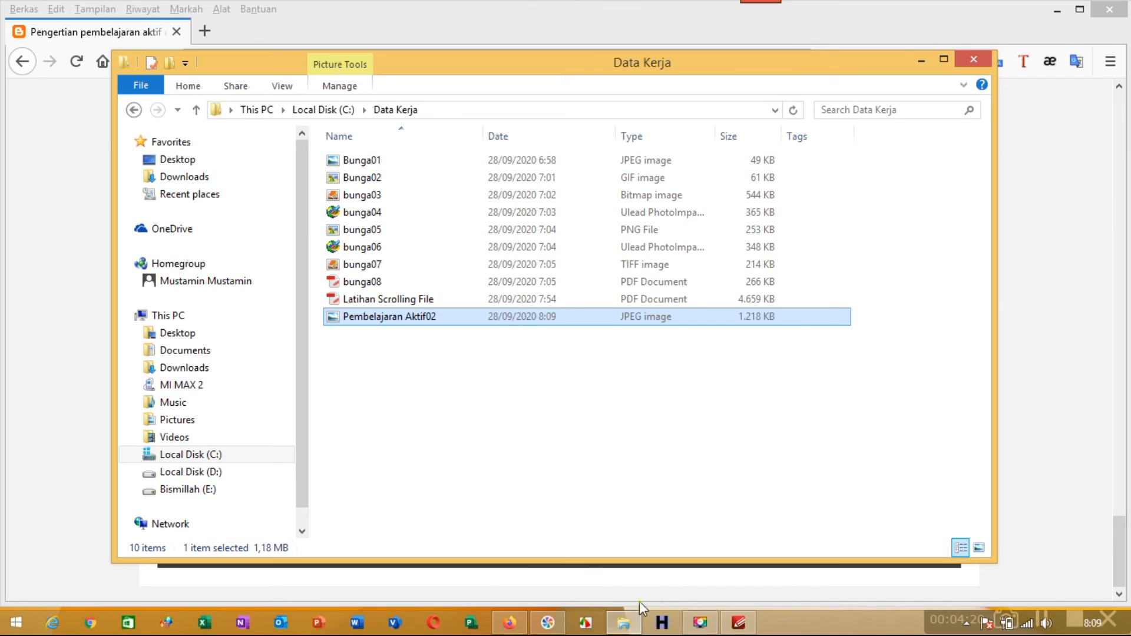
click(510, 622)
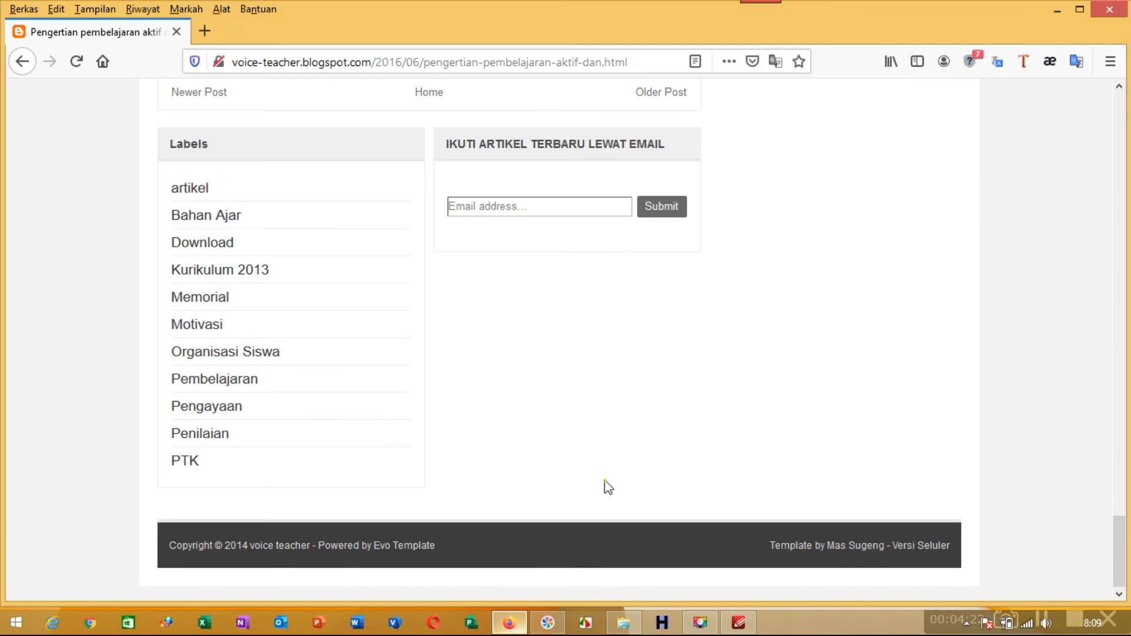
drag(1123, 567, 1109, 50)
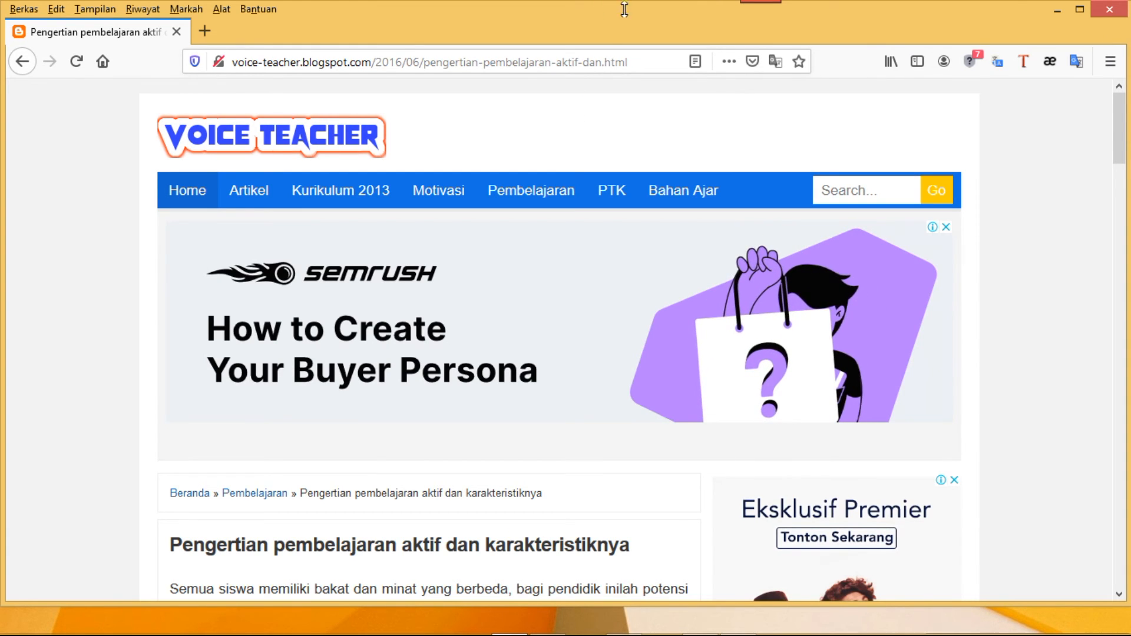
mouse_move(760, 1)
click(866, 32)
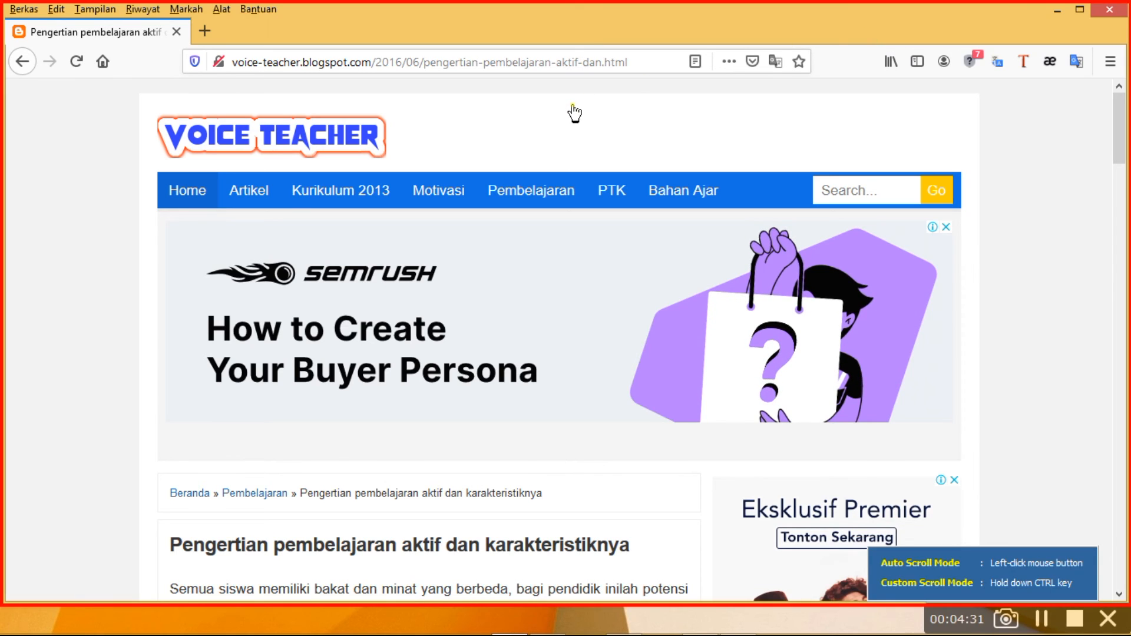
click(575, 113)
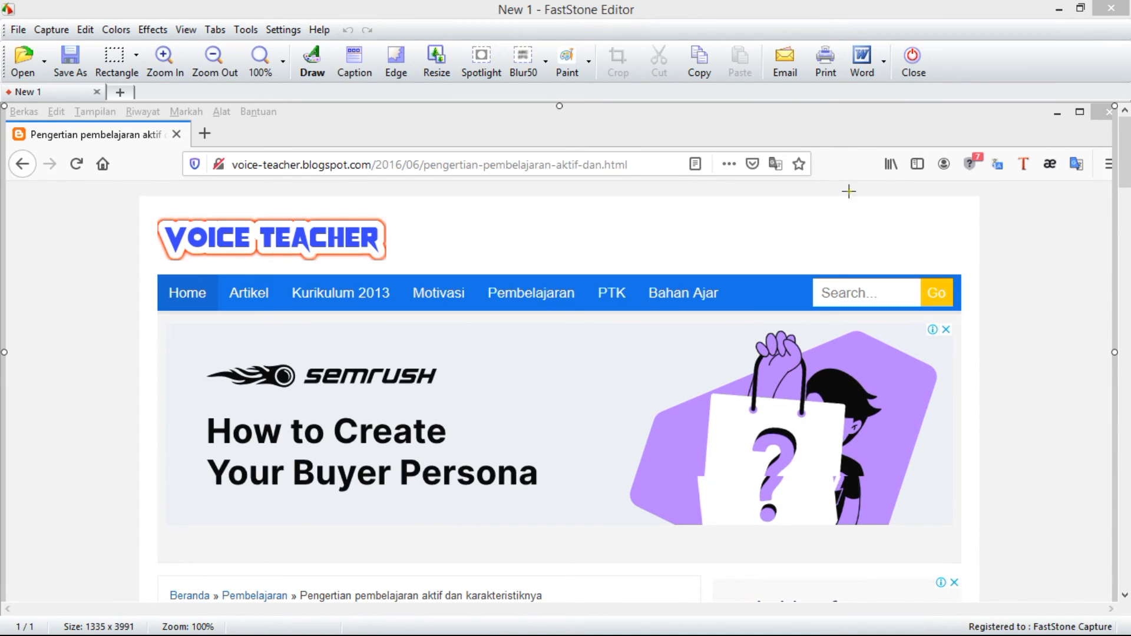
drag(1126, 159, 1106, 70)
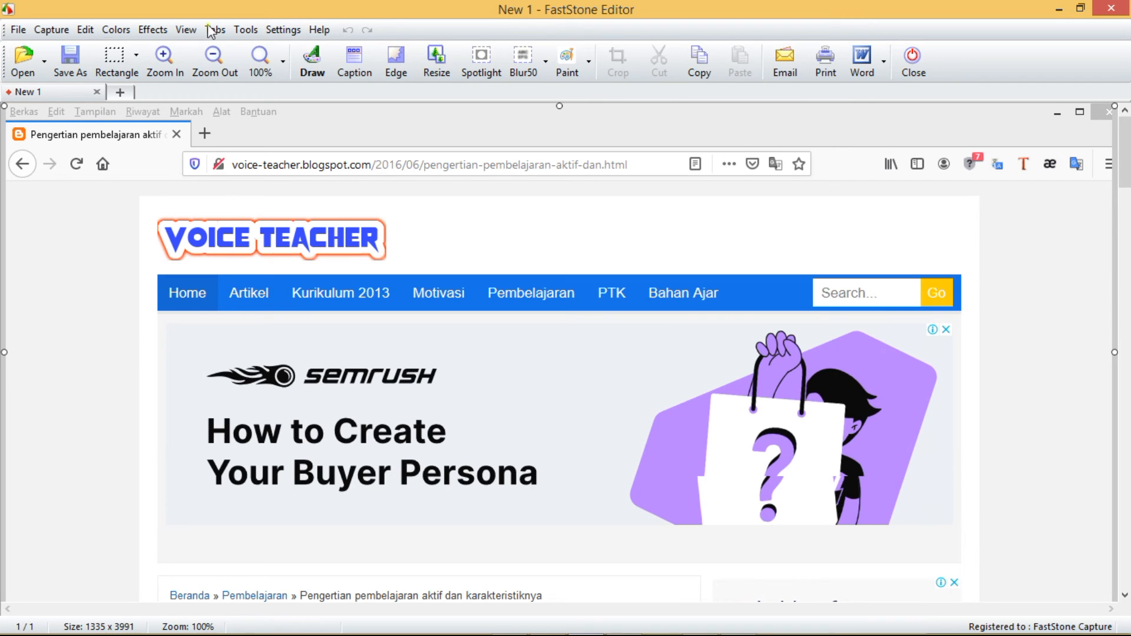
Step: Save the scrolling capture in the Data Kerja folder in Adobe PDF format as "Pembelajaran Aktif.pdf"
click(70, 59)
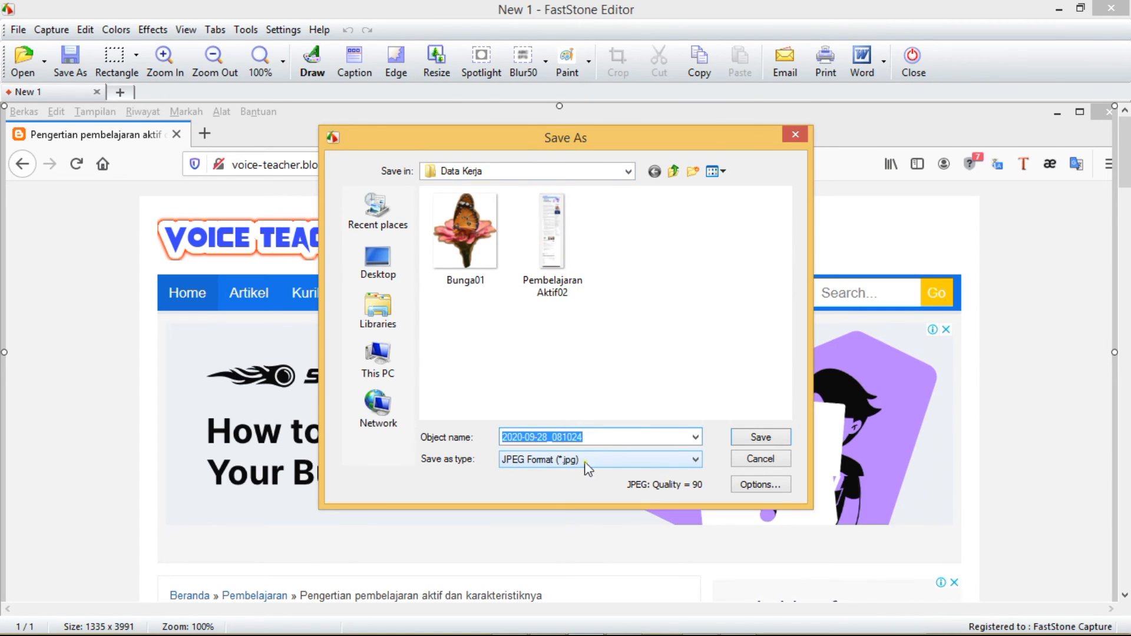
click(696, 461)
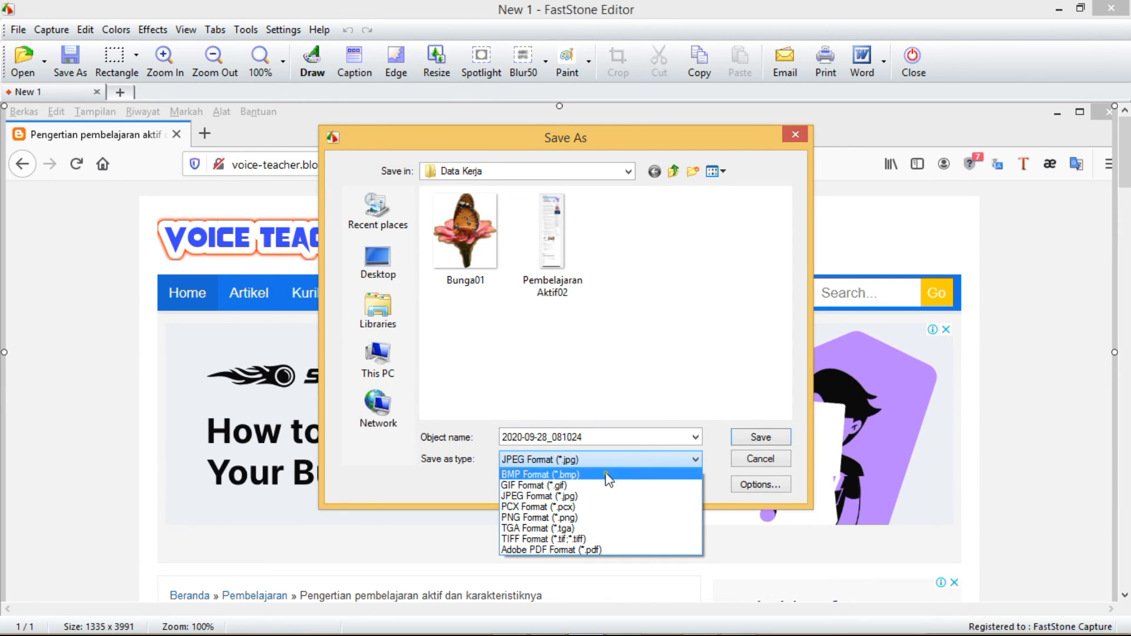
click(611, 550)
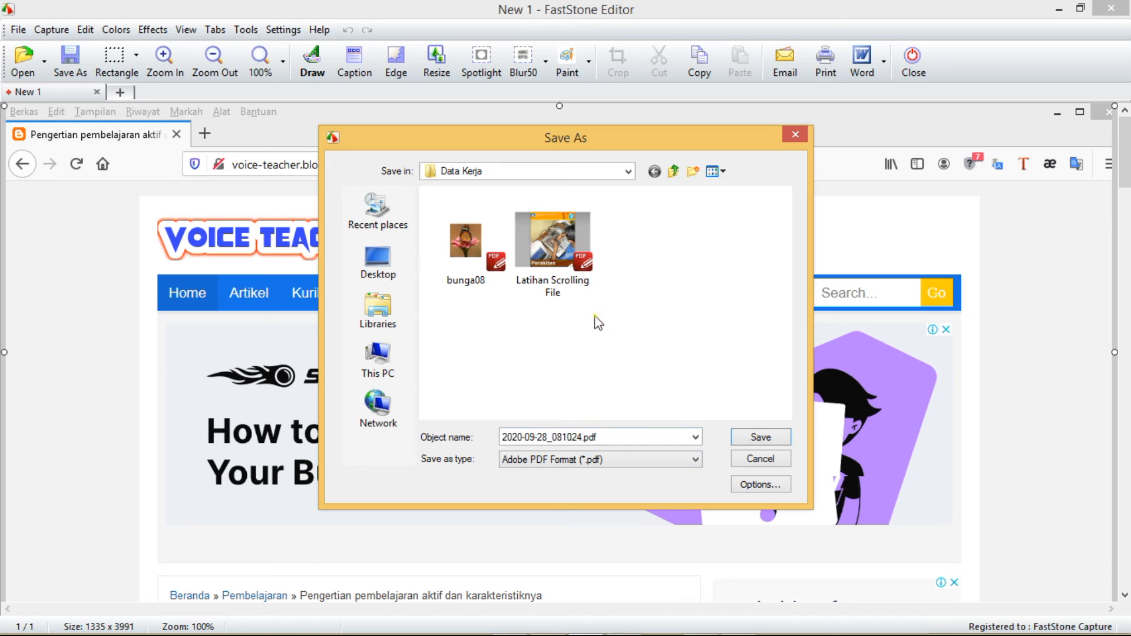
click(611, 434)
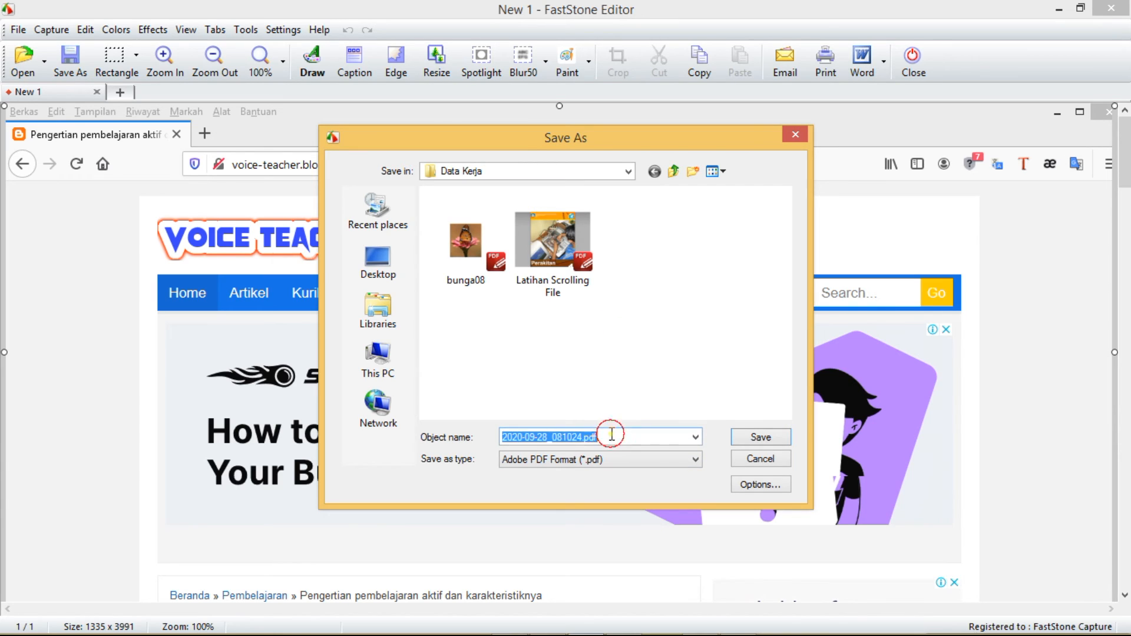
click(583, 436)
drag(583, 436, 399, 429)
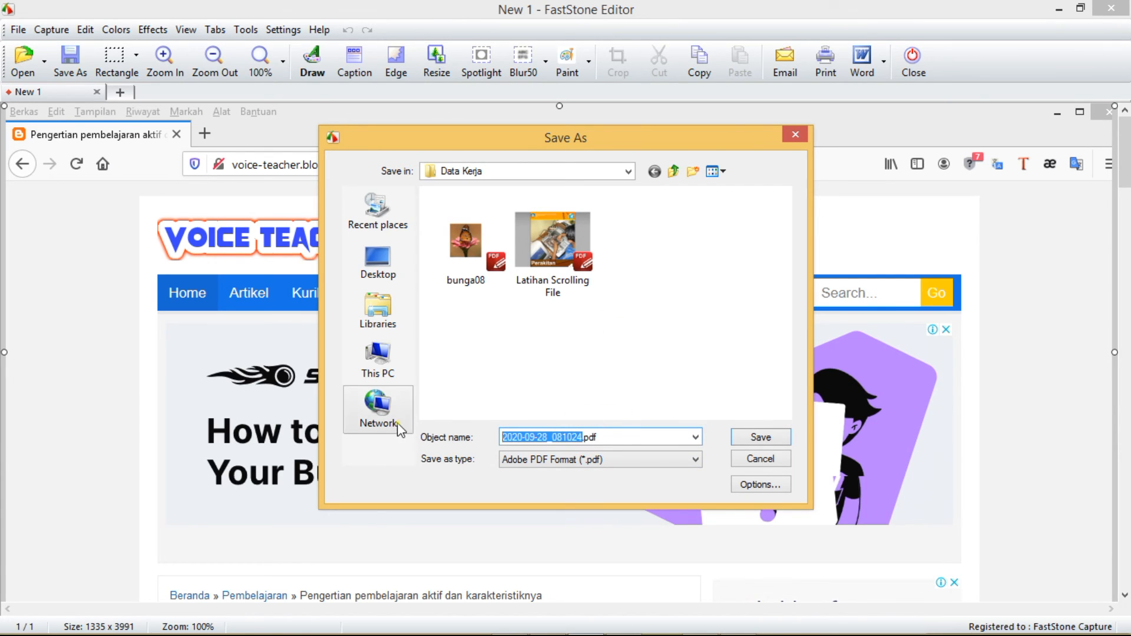
text(Pembelajaran )
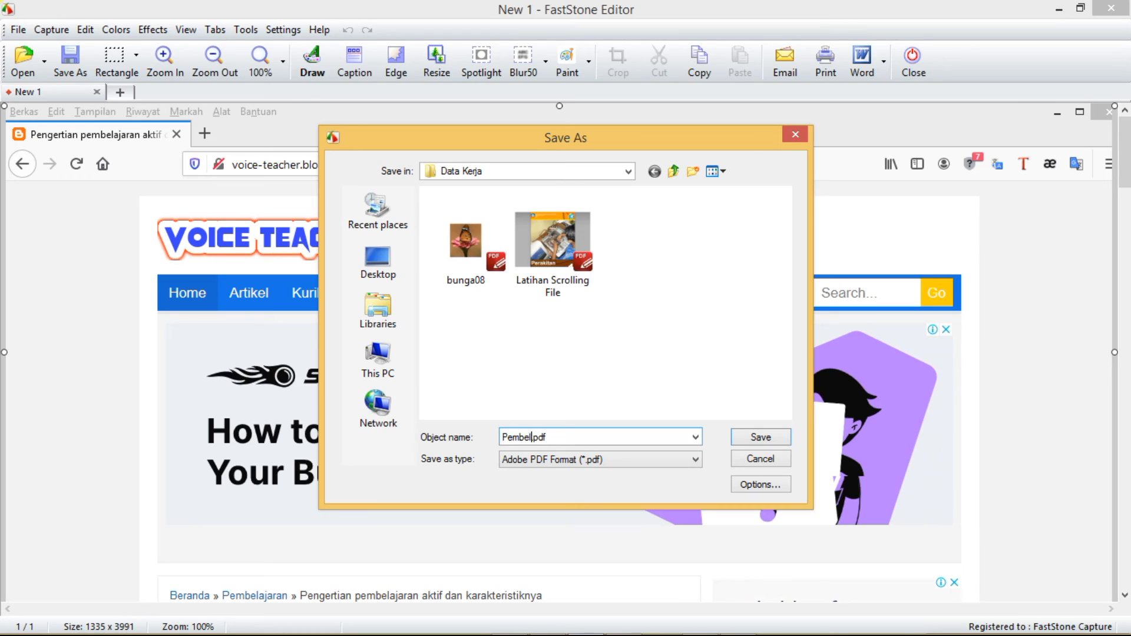
text(Aktif)
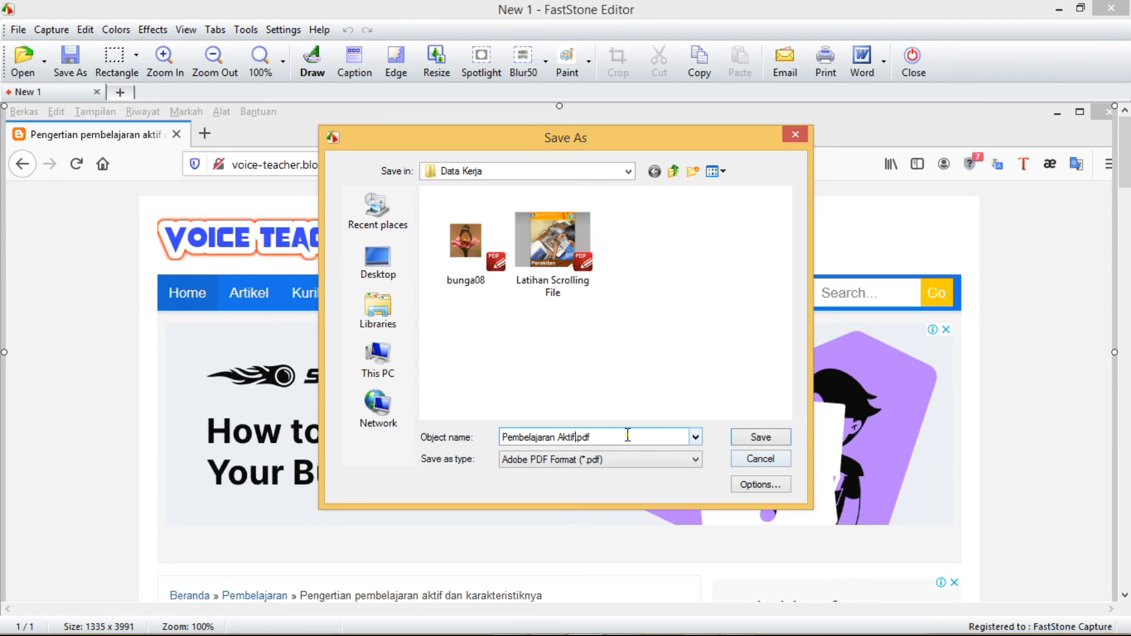
click(758, 439)
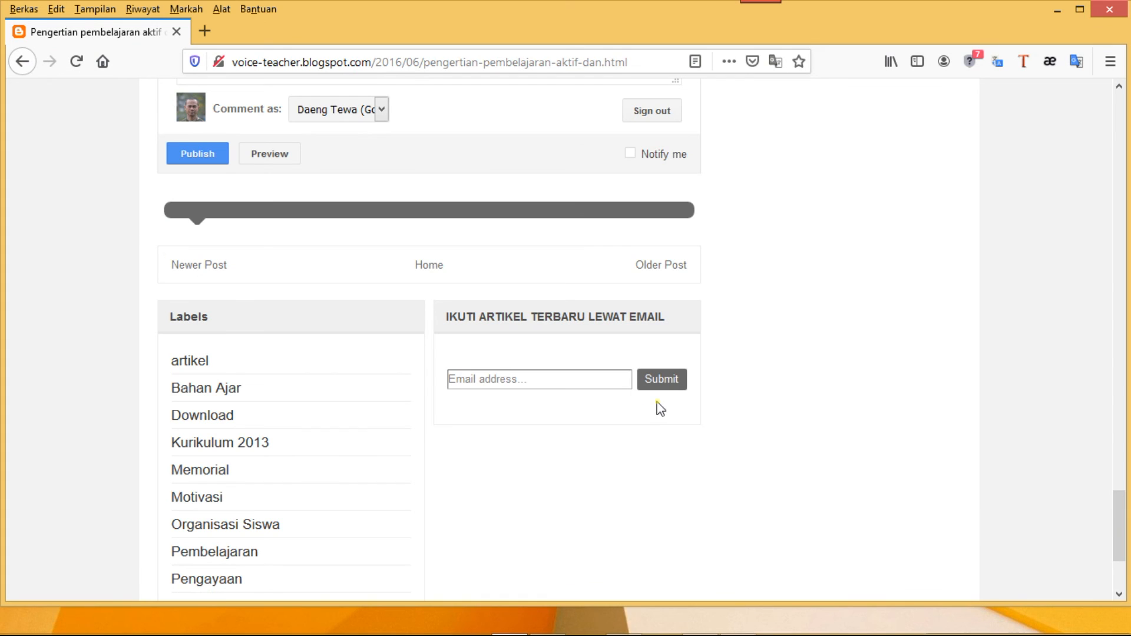
Step: Switch to File Explorer, maximize the Data Kerja window, and open the Pembelajaran Aktif PDF to look through its pages
mouse_move(672, 604)
click(624, 623)
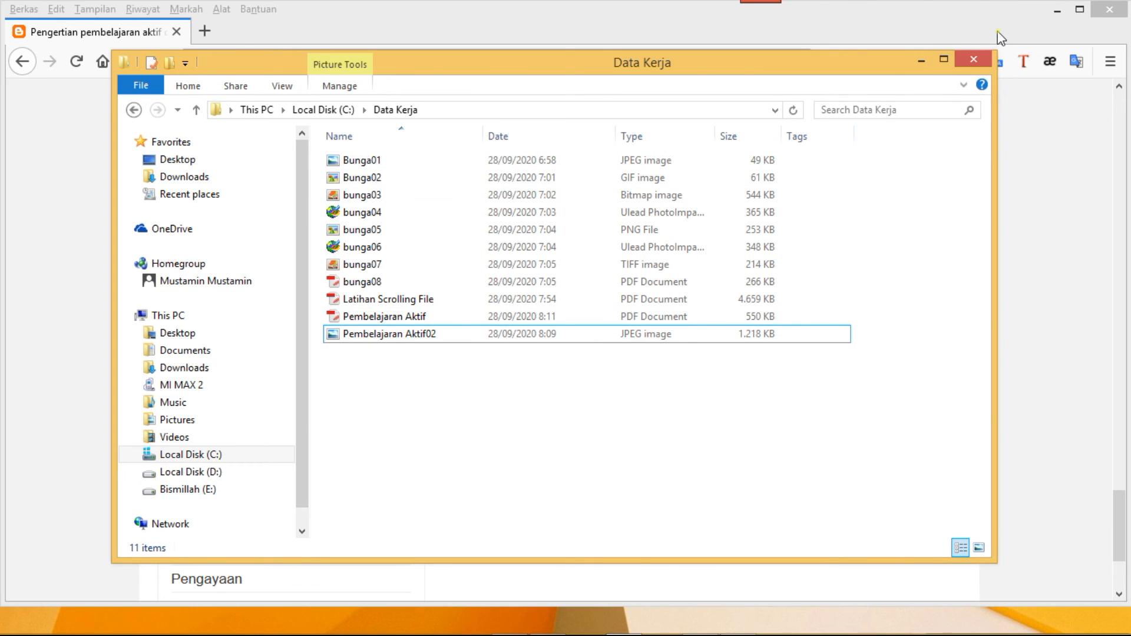
click(945, 59)
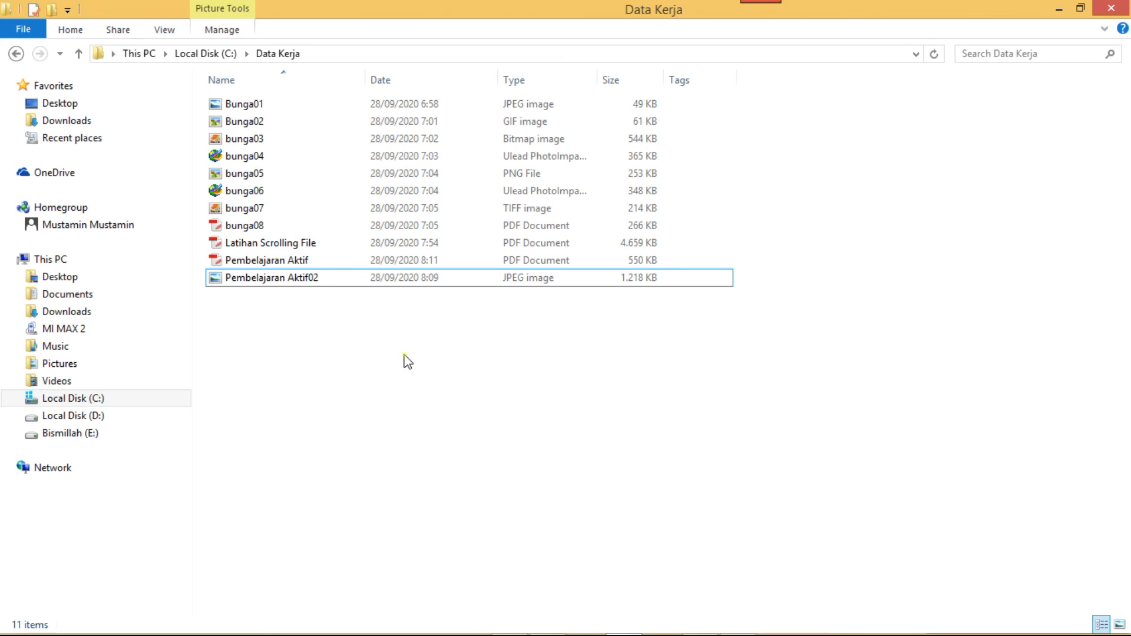
click(220, 298)
drag(197, 300, 760, 267)
click(748, 307)
double_click(278, 265)
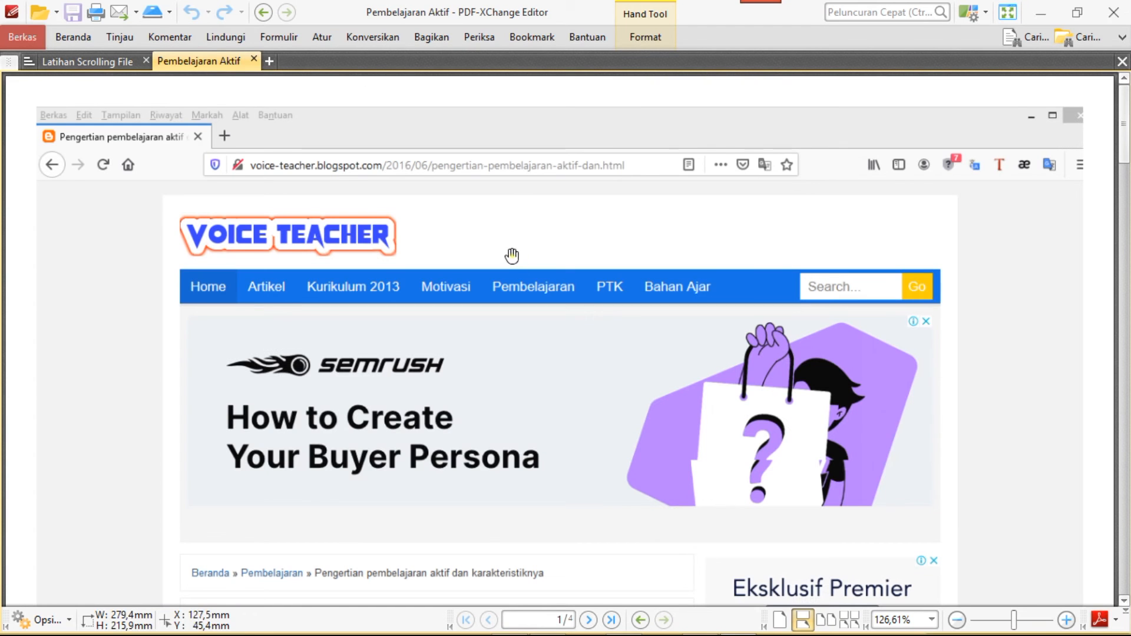
drag(1123, 124, 1124, 253)
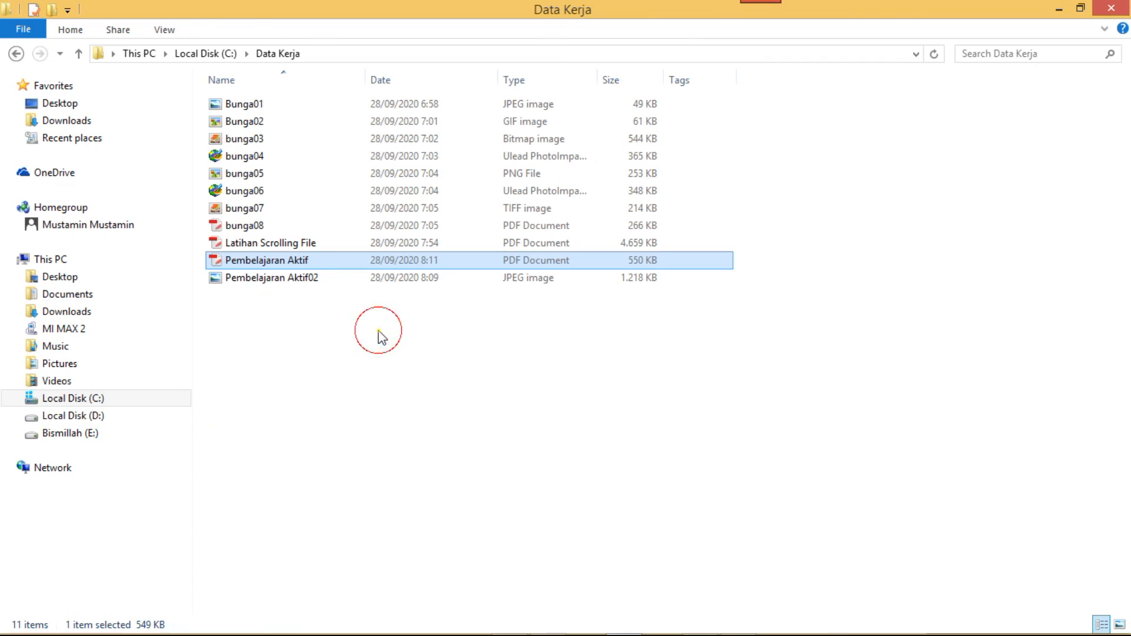
click(381, 336)
drag(210, 294, 693, 254)
click(650, 342)
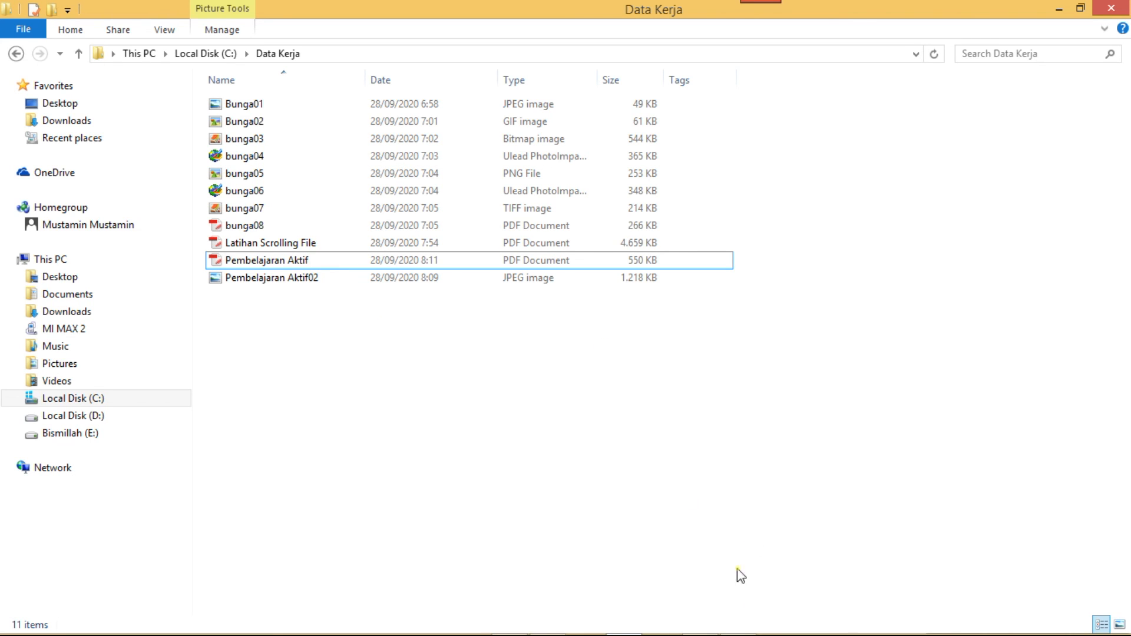
mouse_move(763, 624)
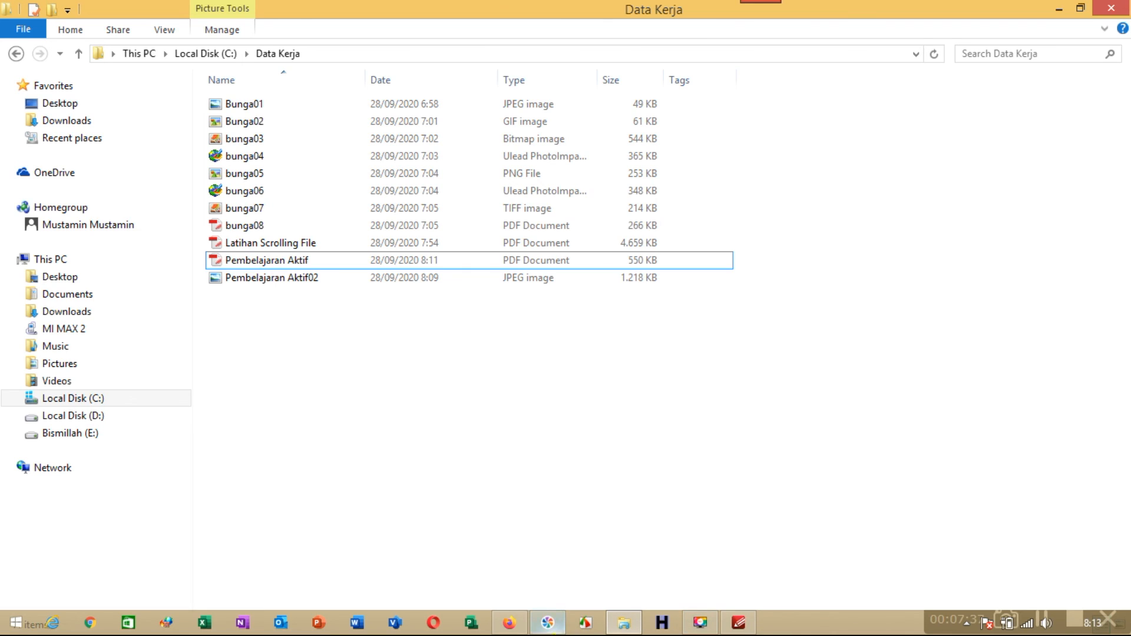
click(586, 625)
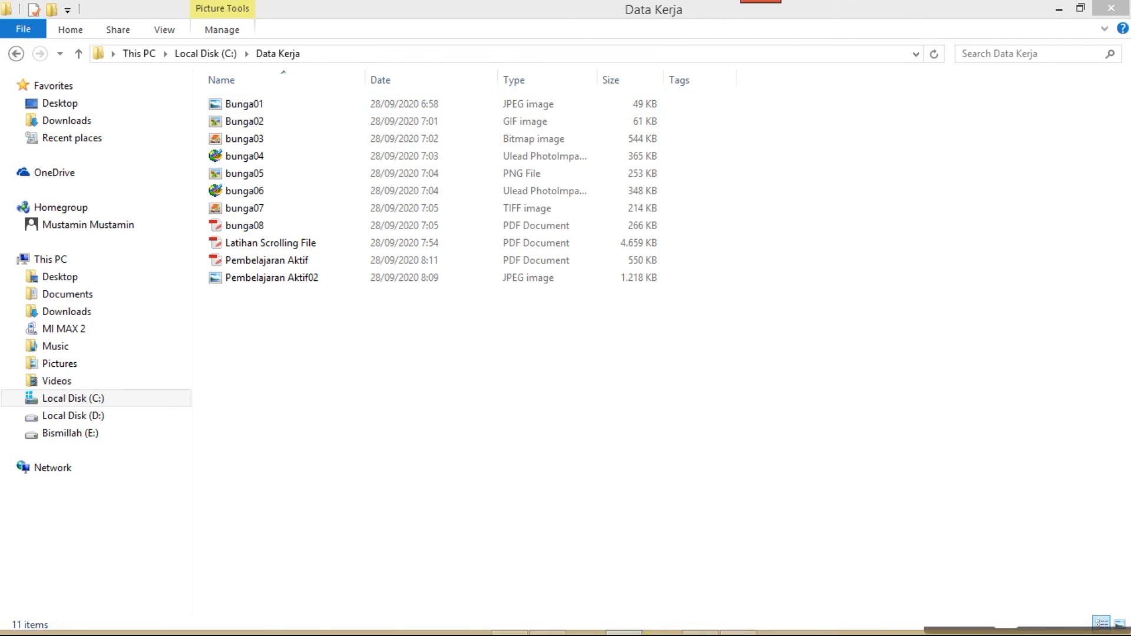
mouse_move(635, 631)
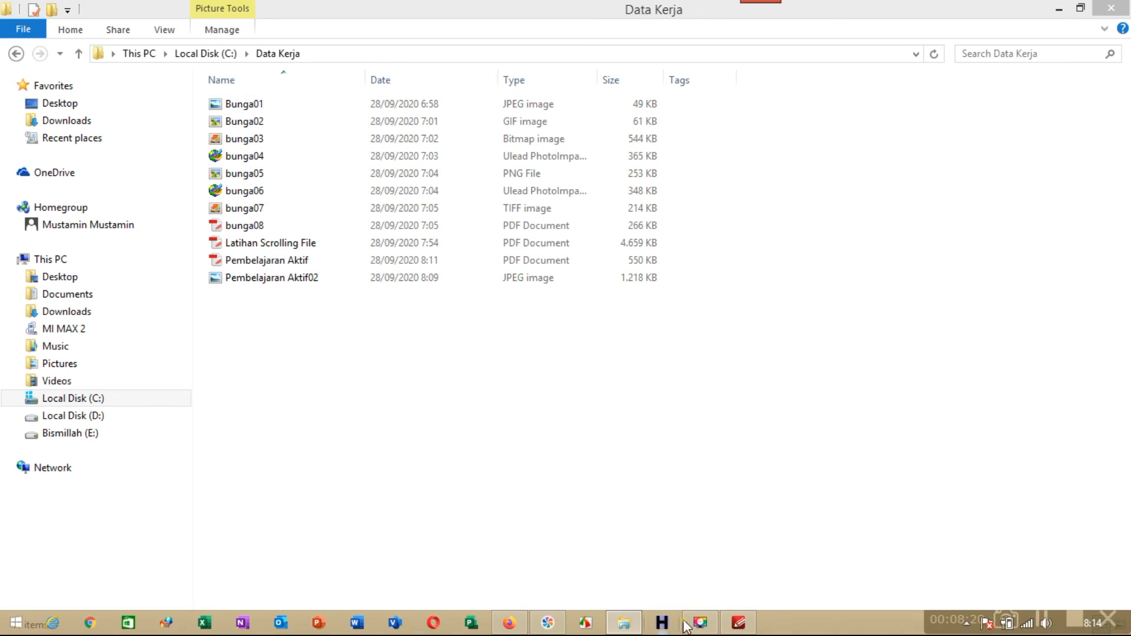
click(584, 623)
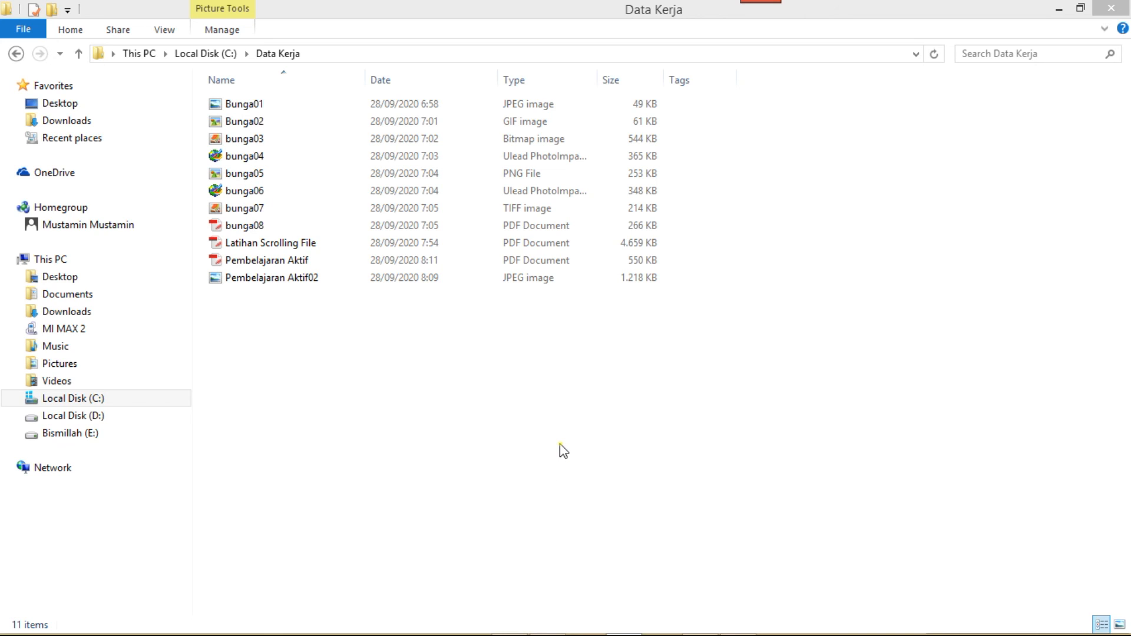
mouse_move(548, 611)
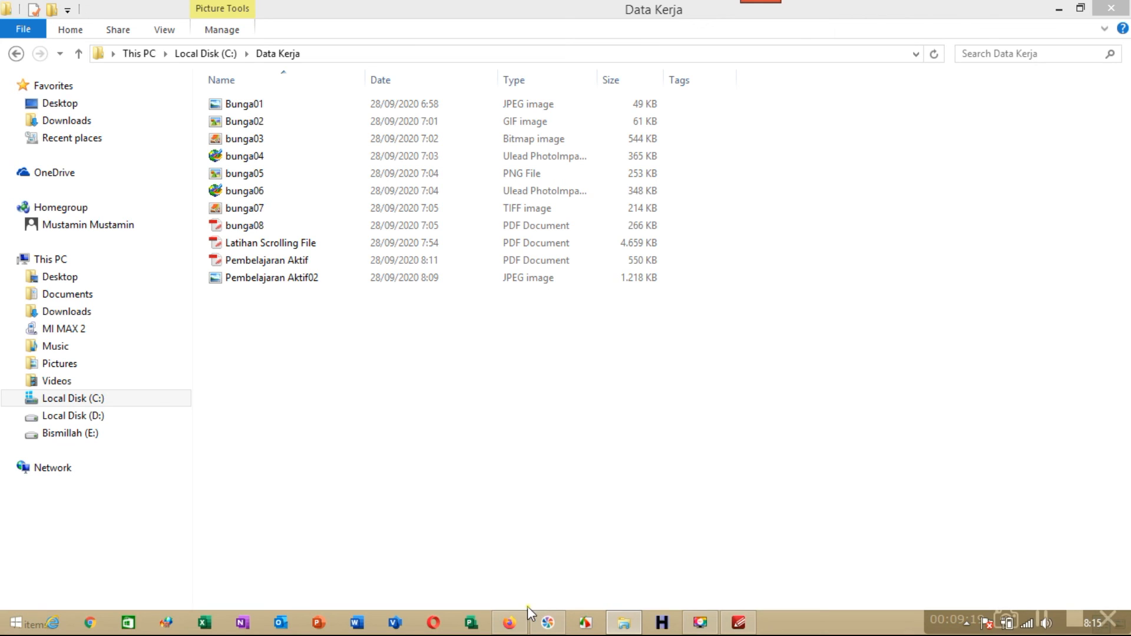